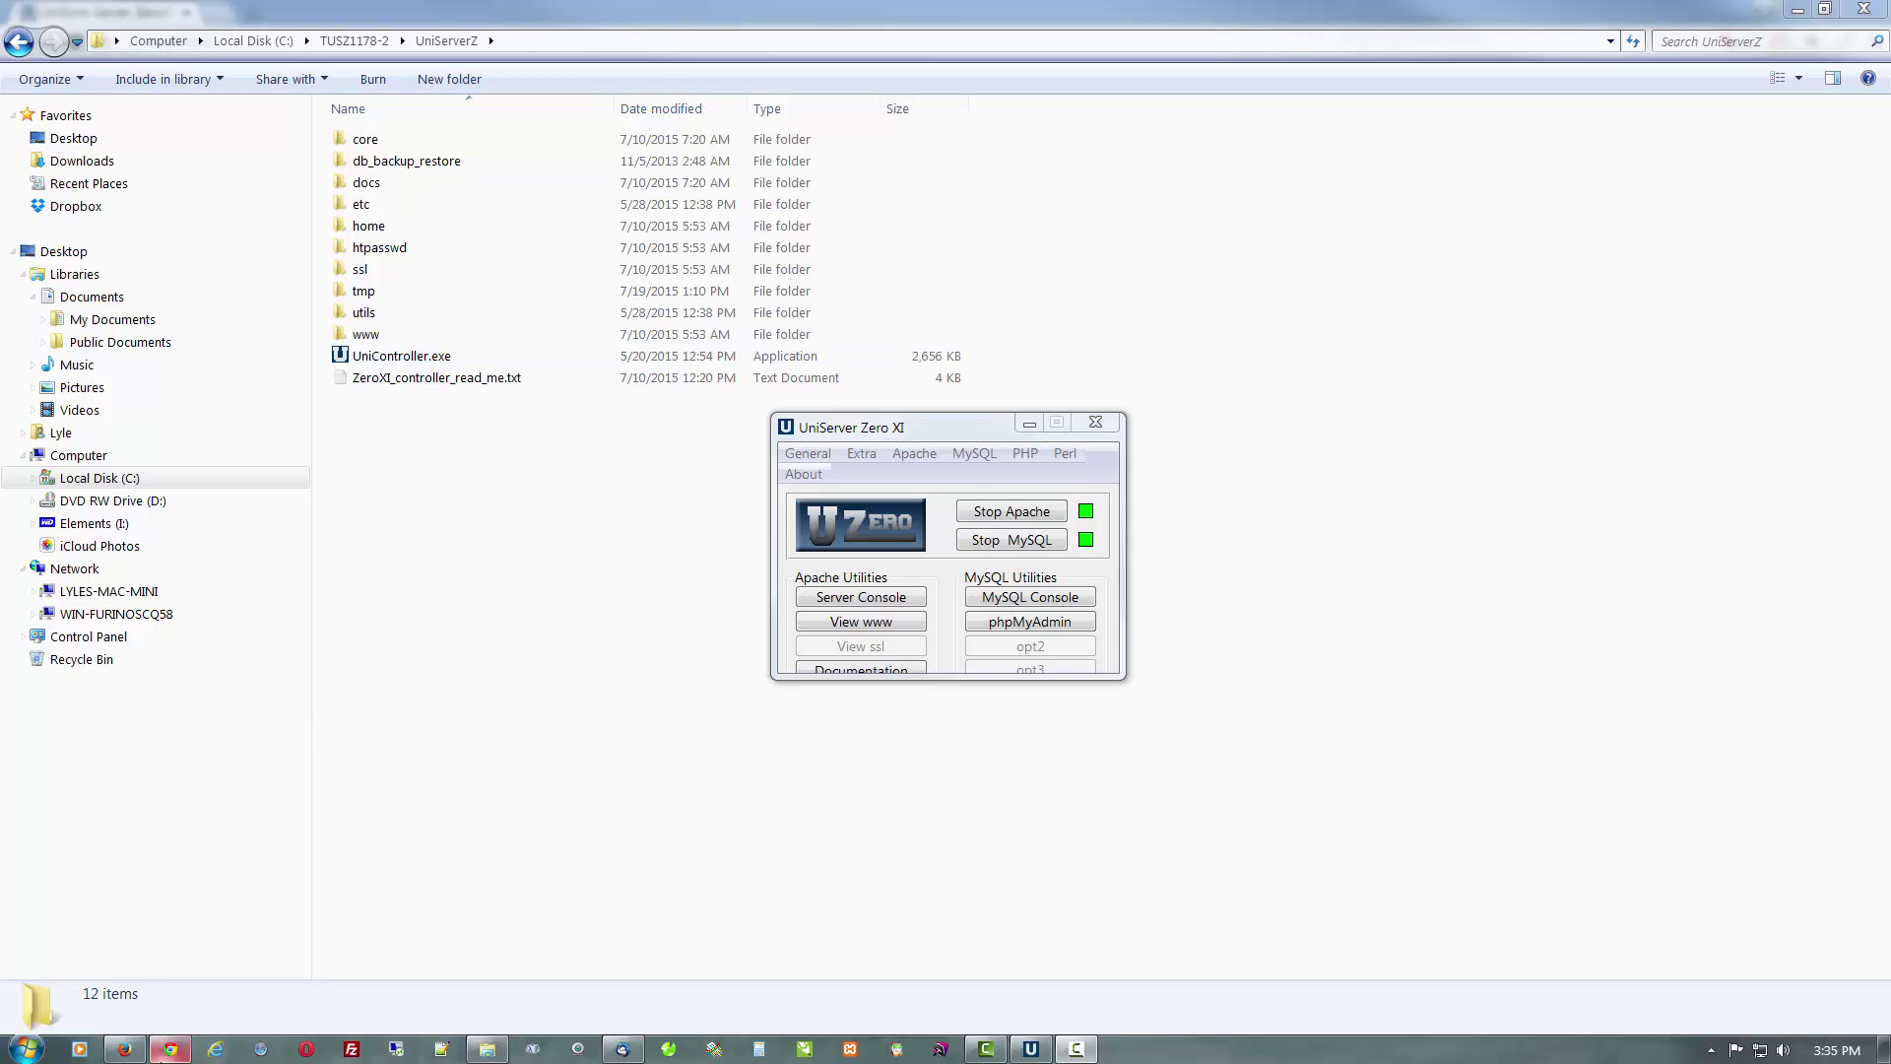
Load the wordpress.org home page in Chrome
click(170, 1048)
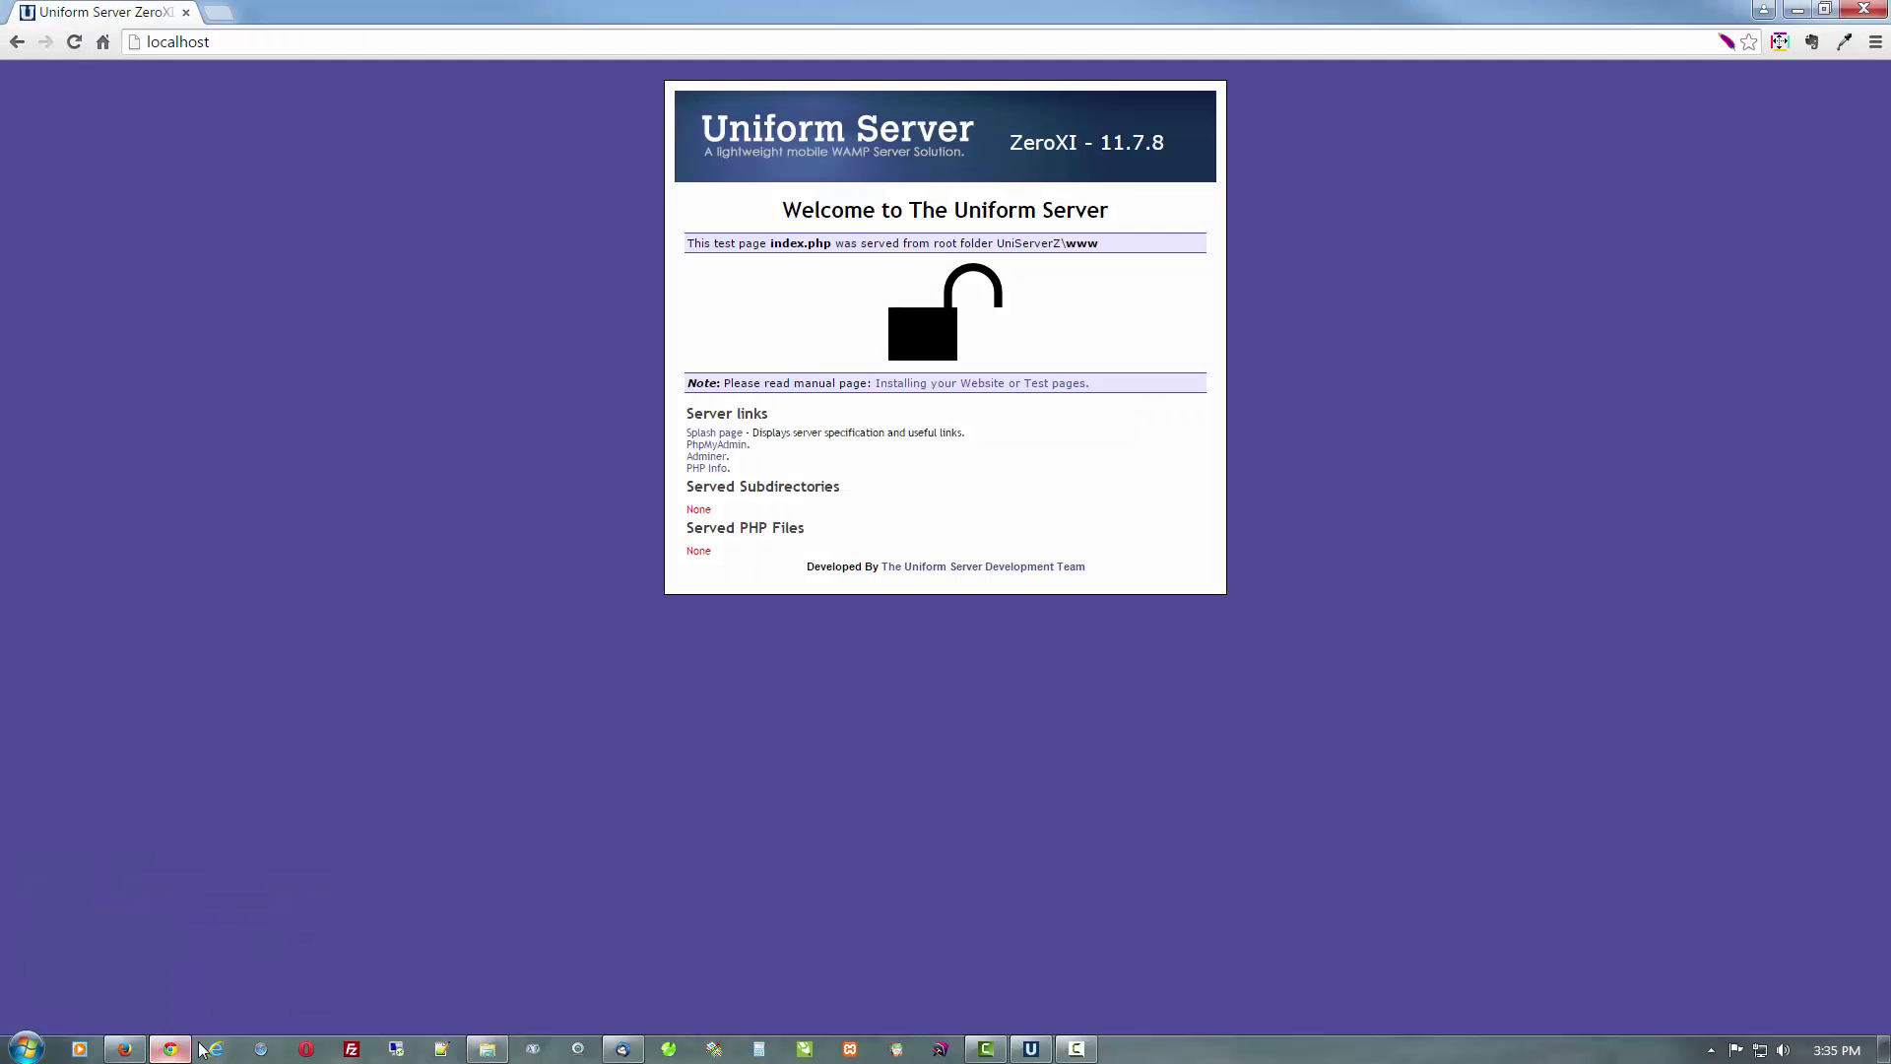
click(385, 47)
text(wordpress)
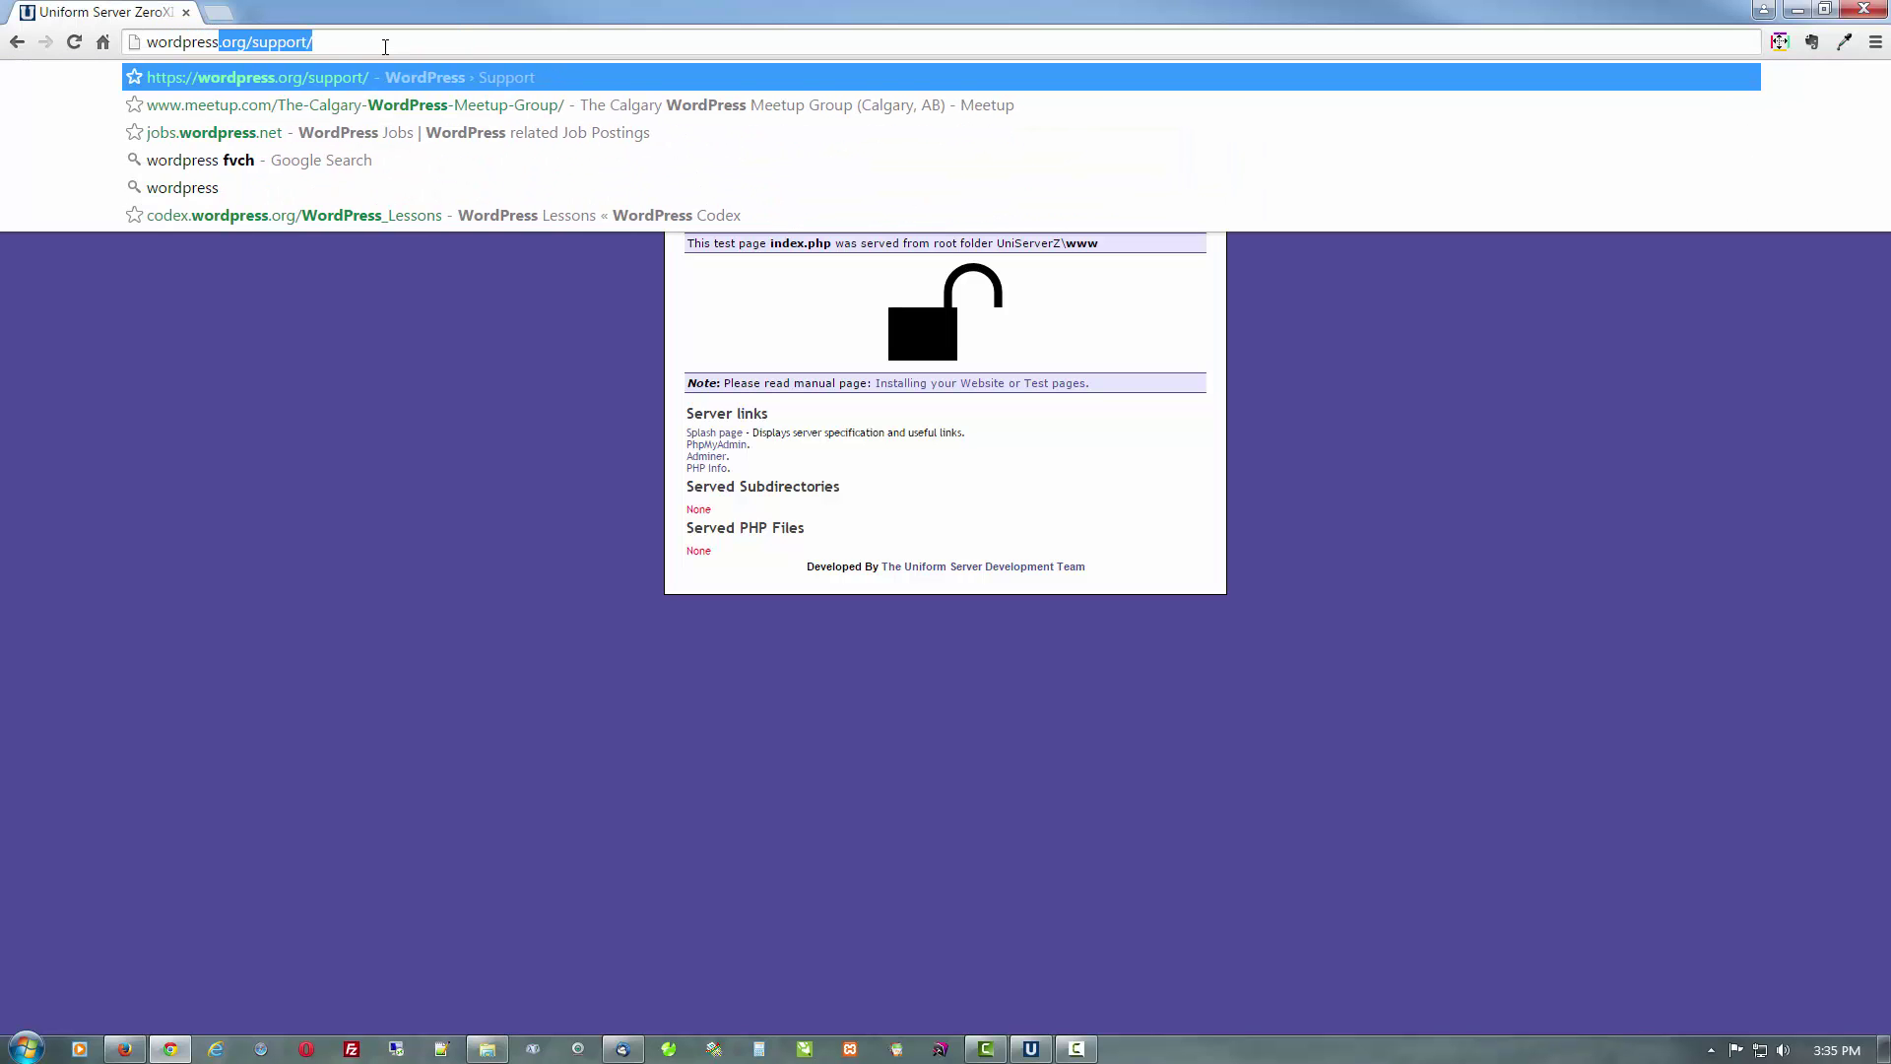
text(.org)
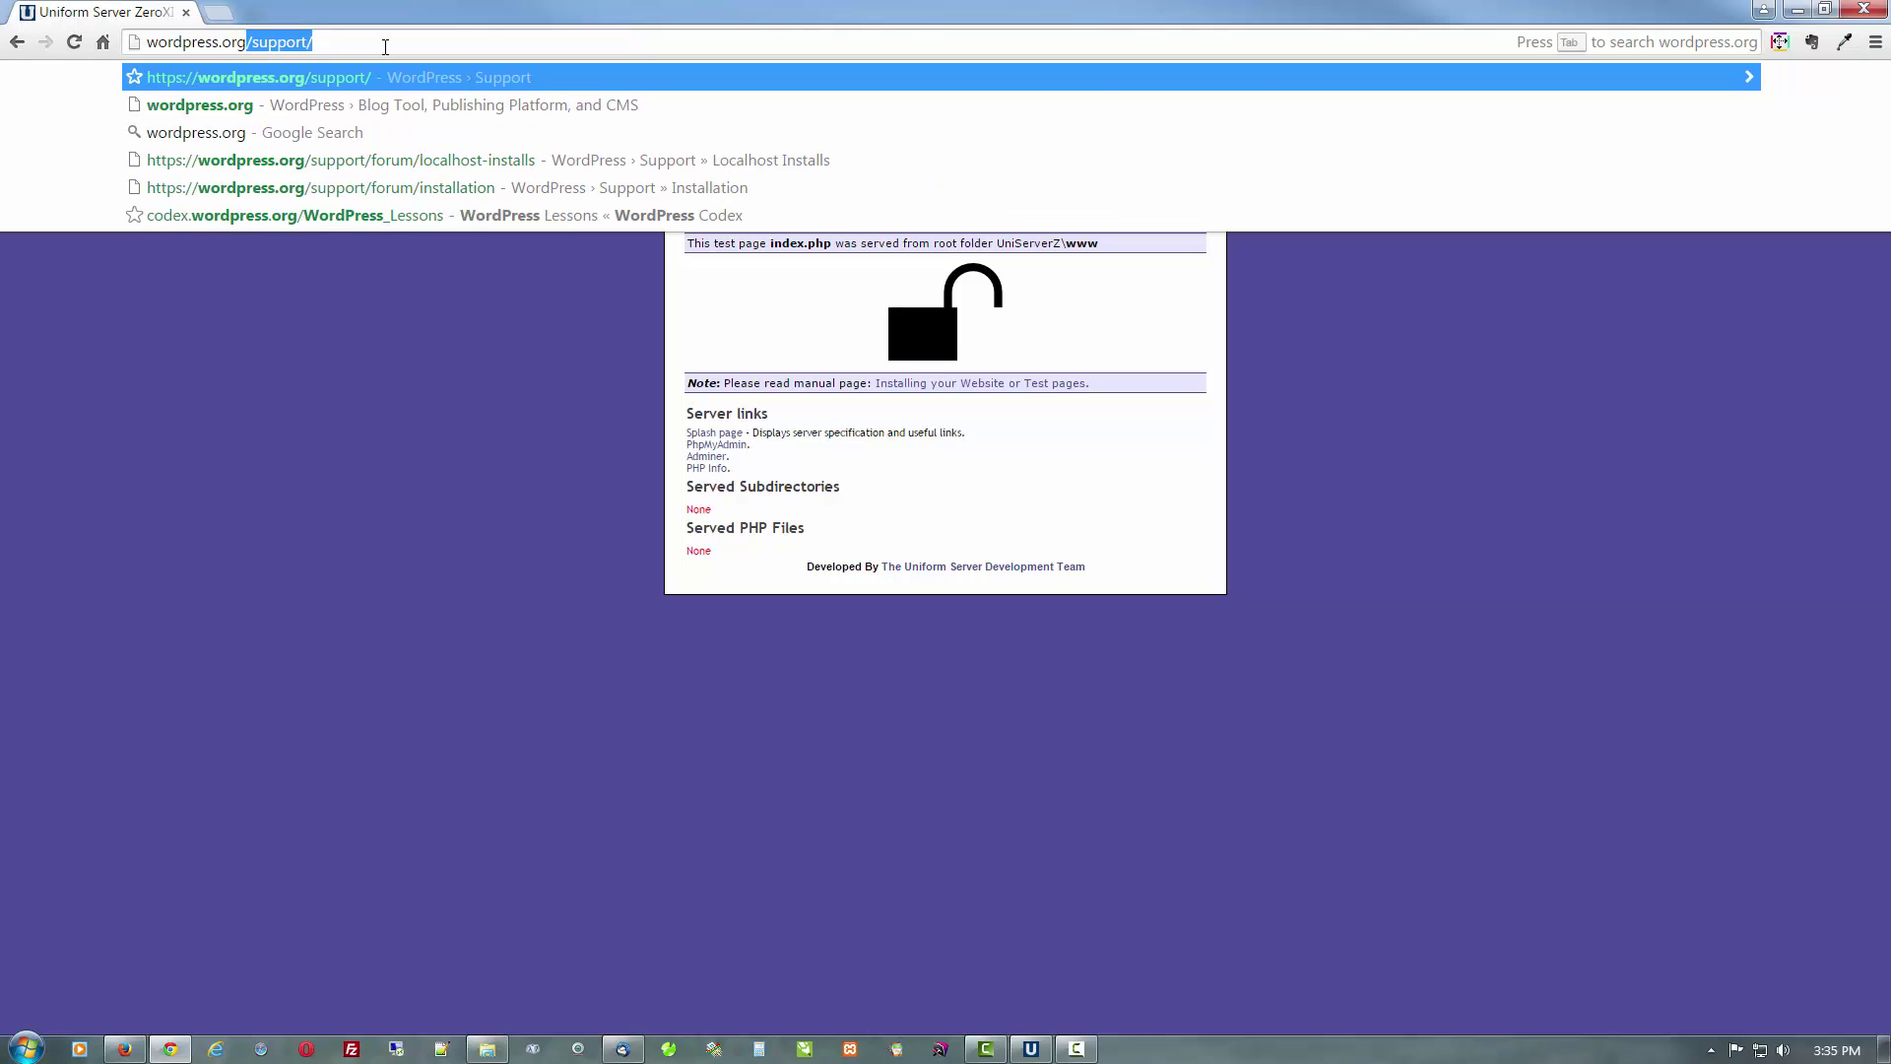
key(Return)
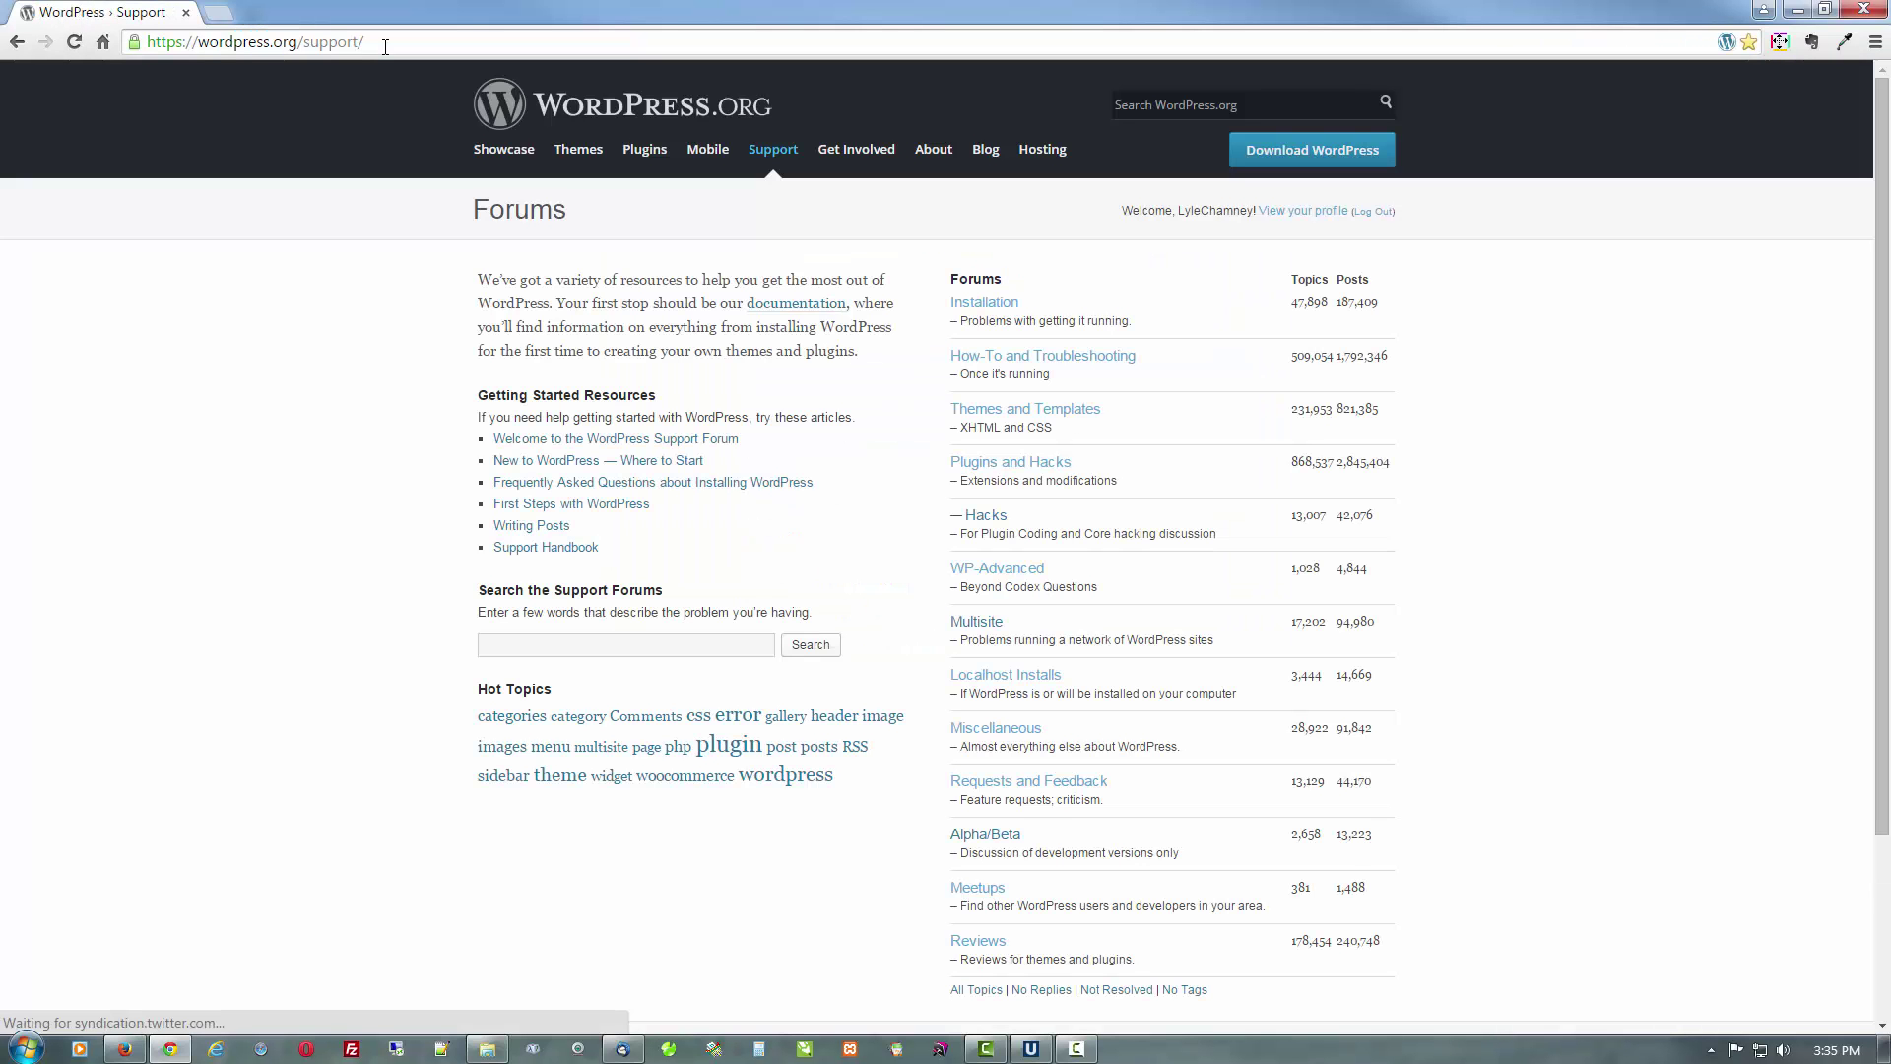
click(535, 92)
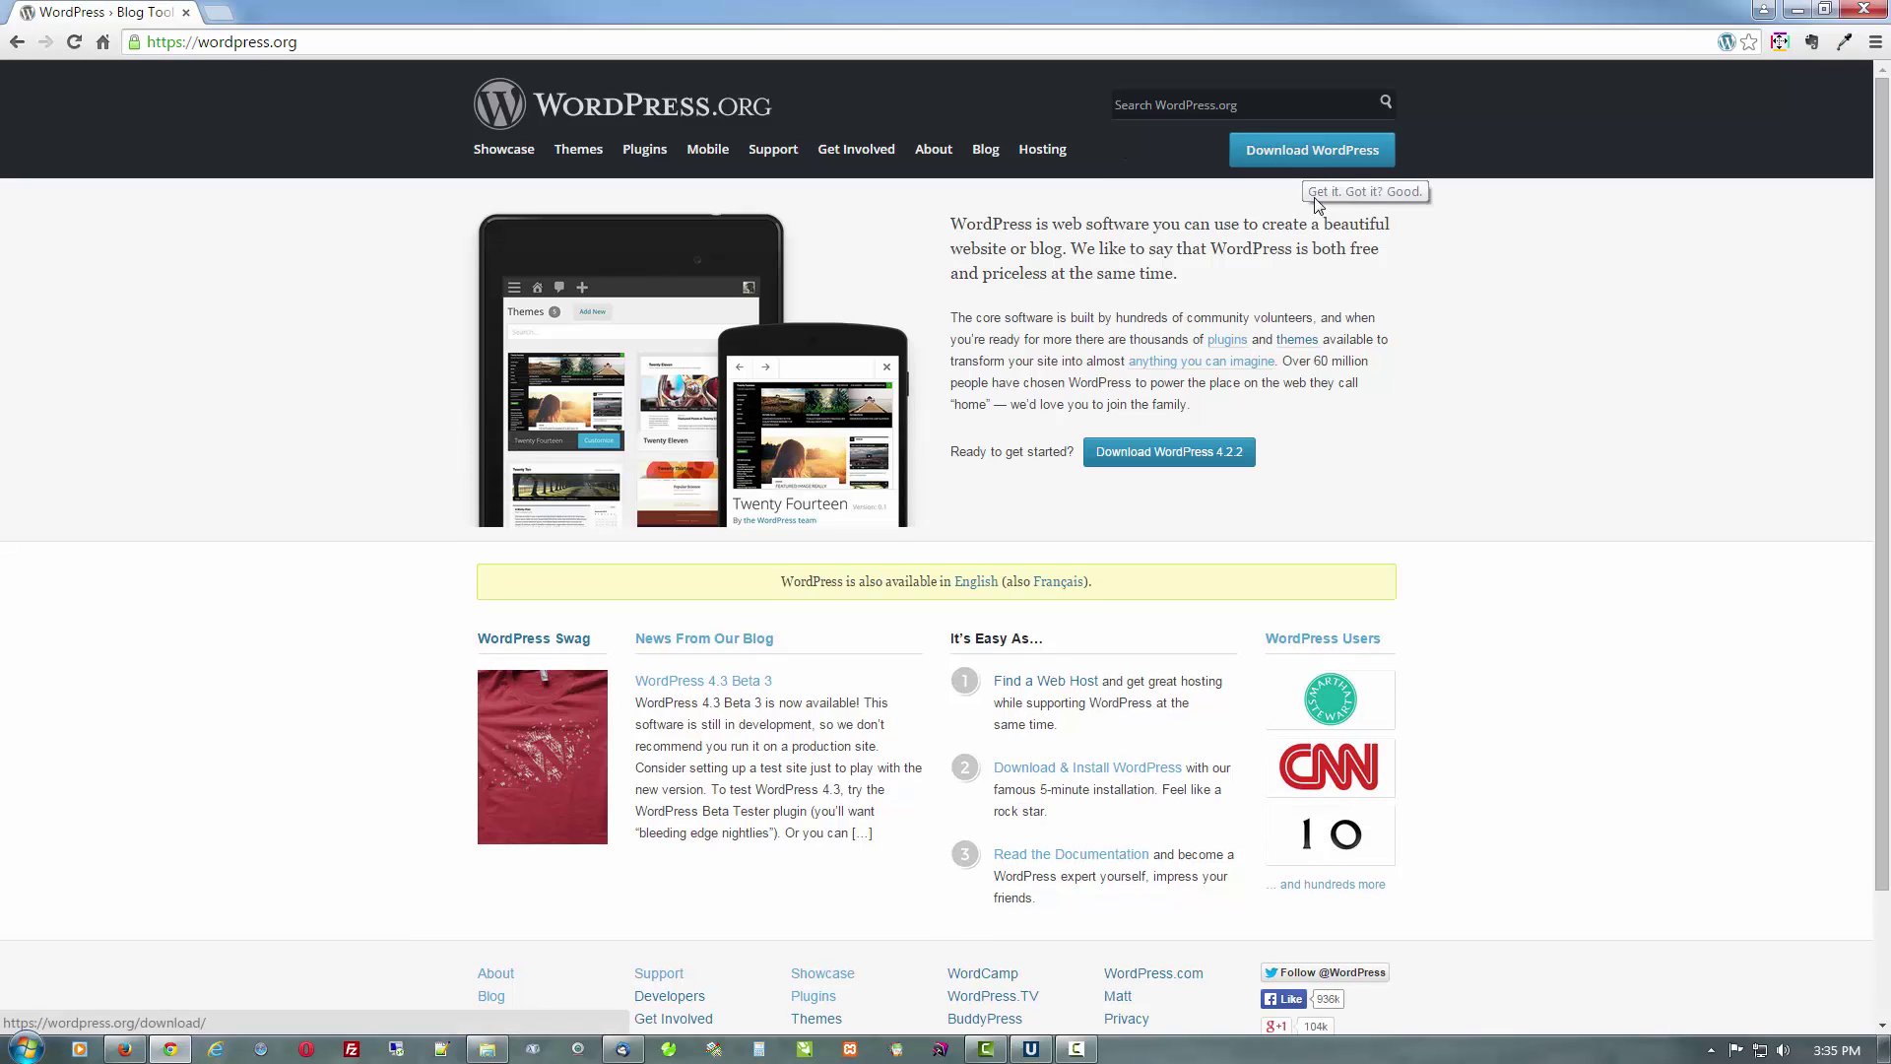
Download the WordPress 4.2.2 zip package and dismiss the finished download bar
click(1315, 154)
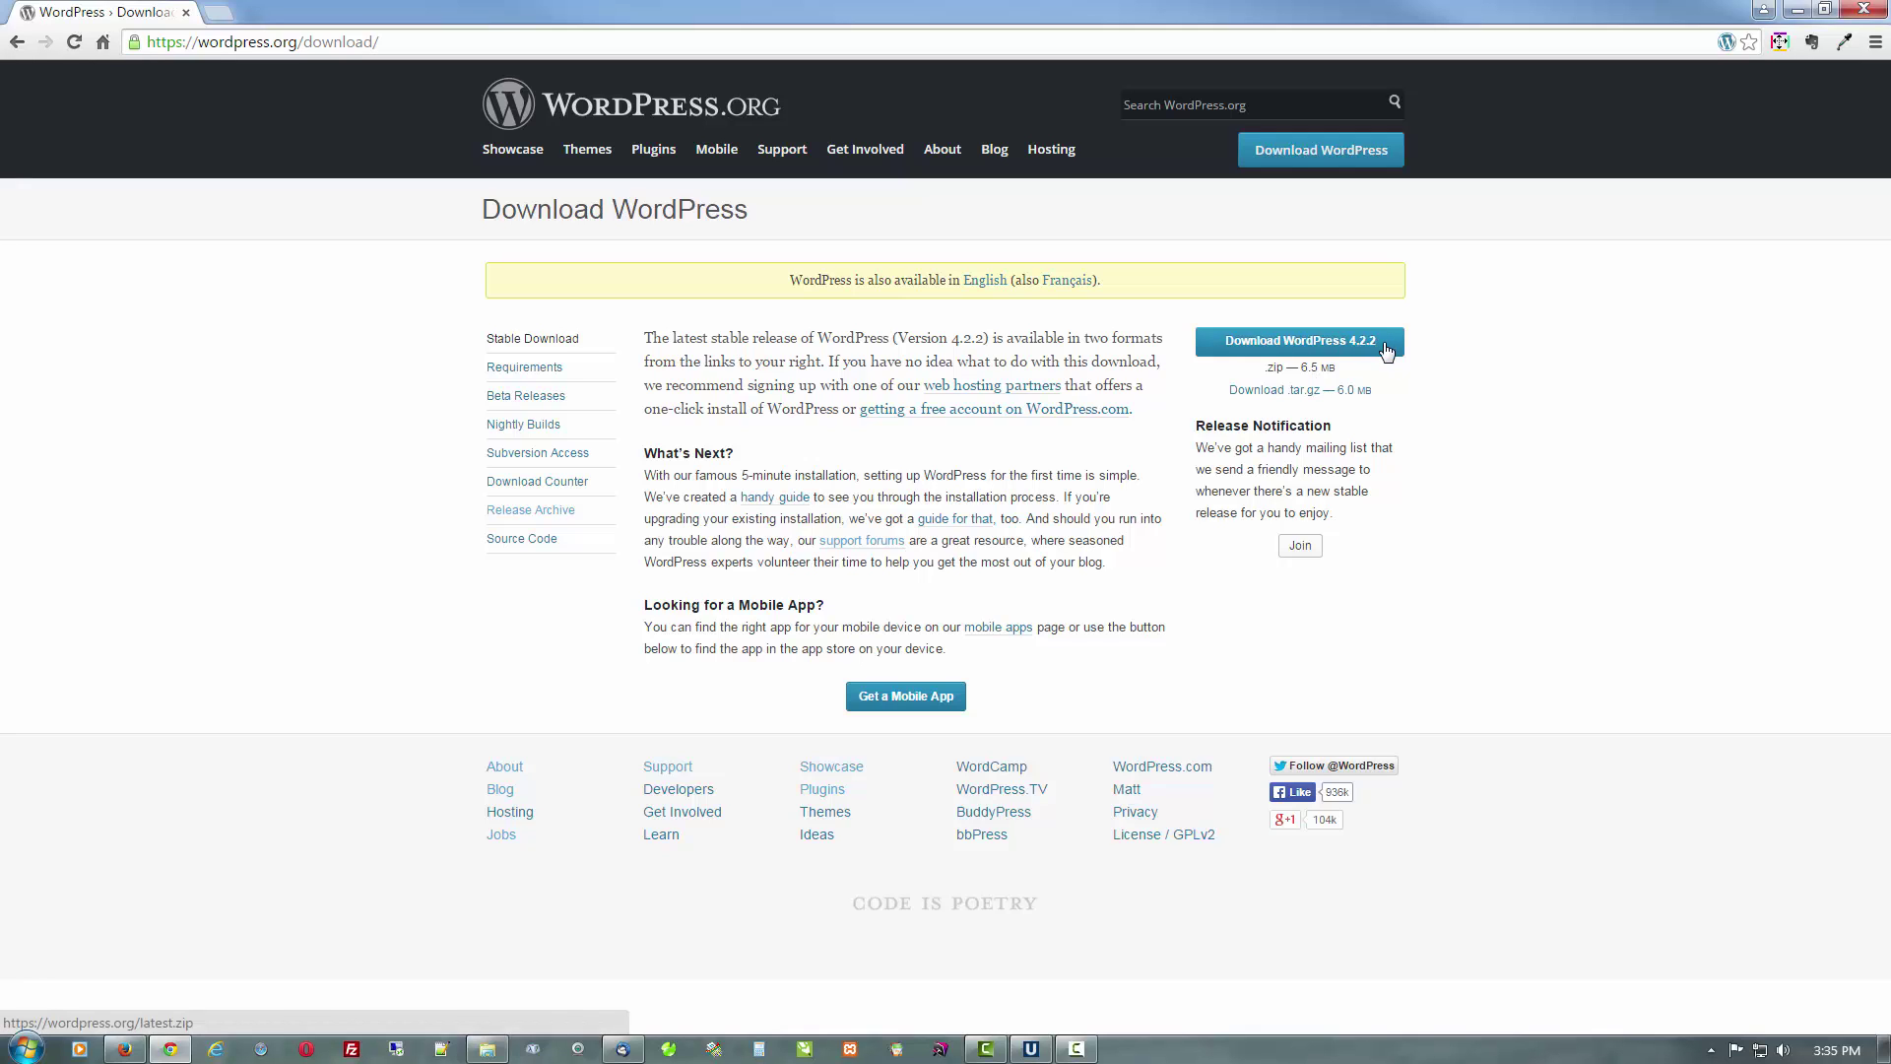
click(1385, 344)
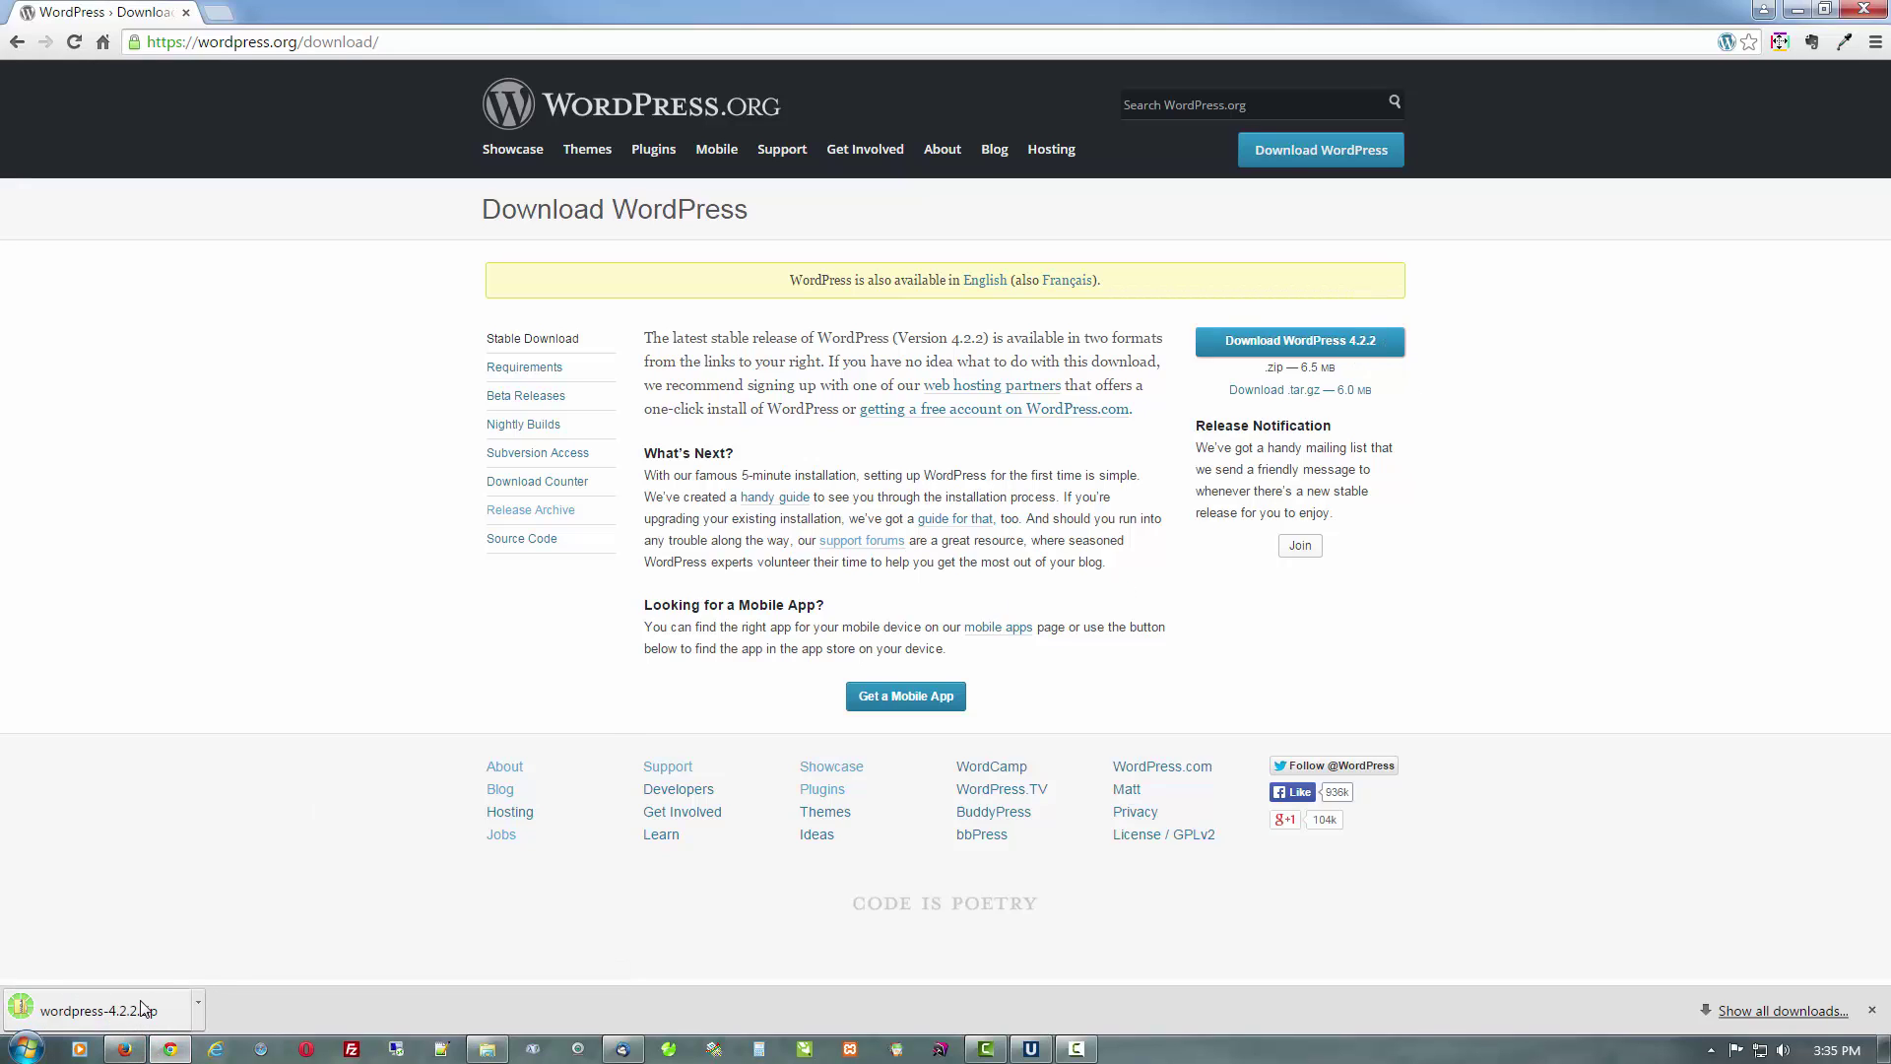
click(1872, 1009)
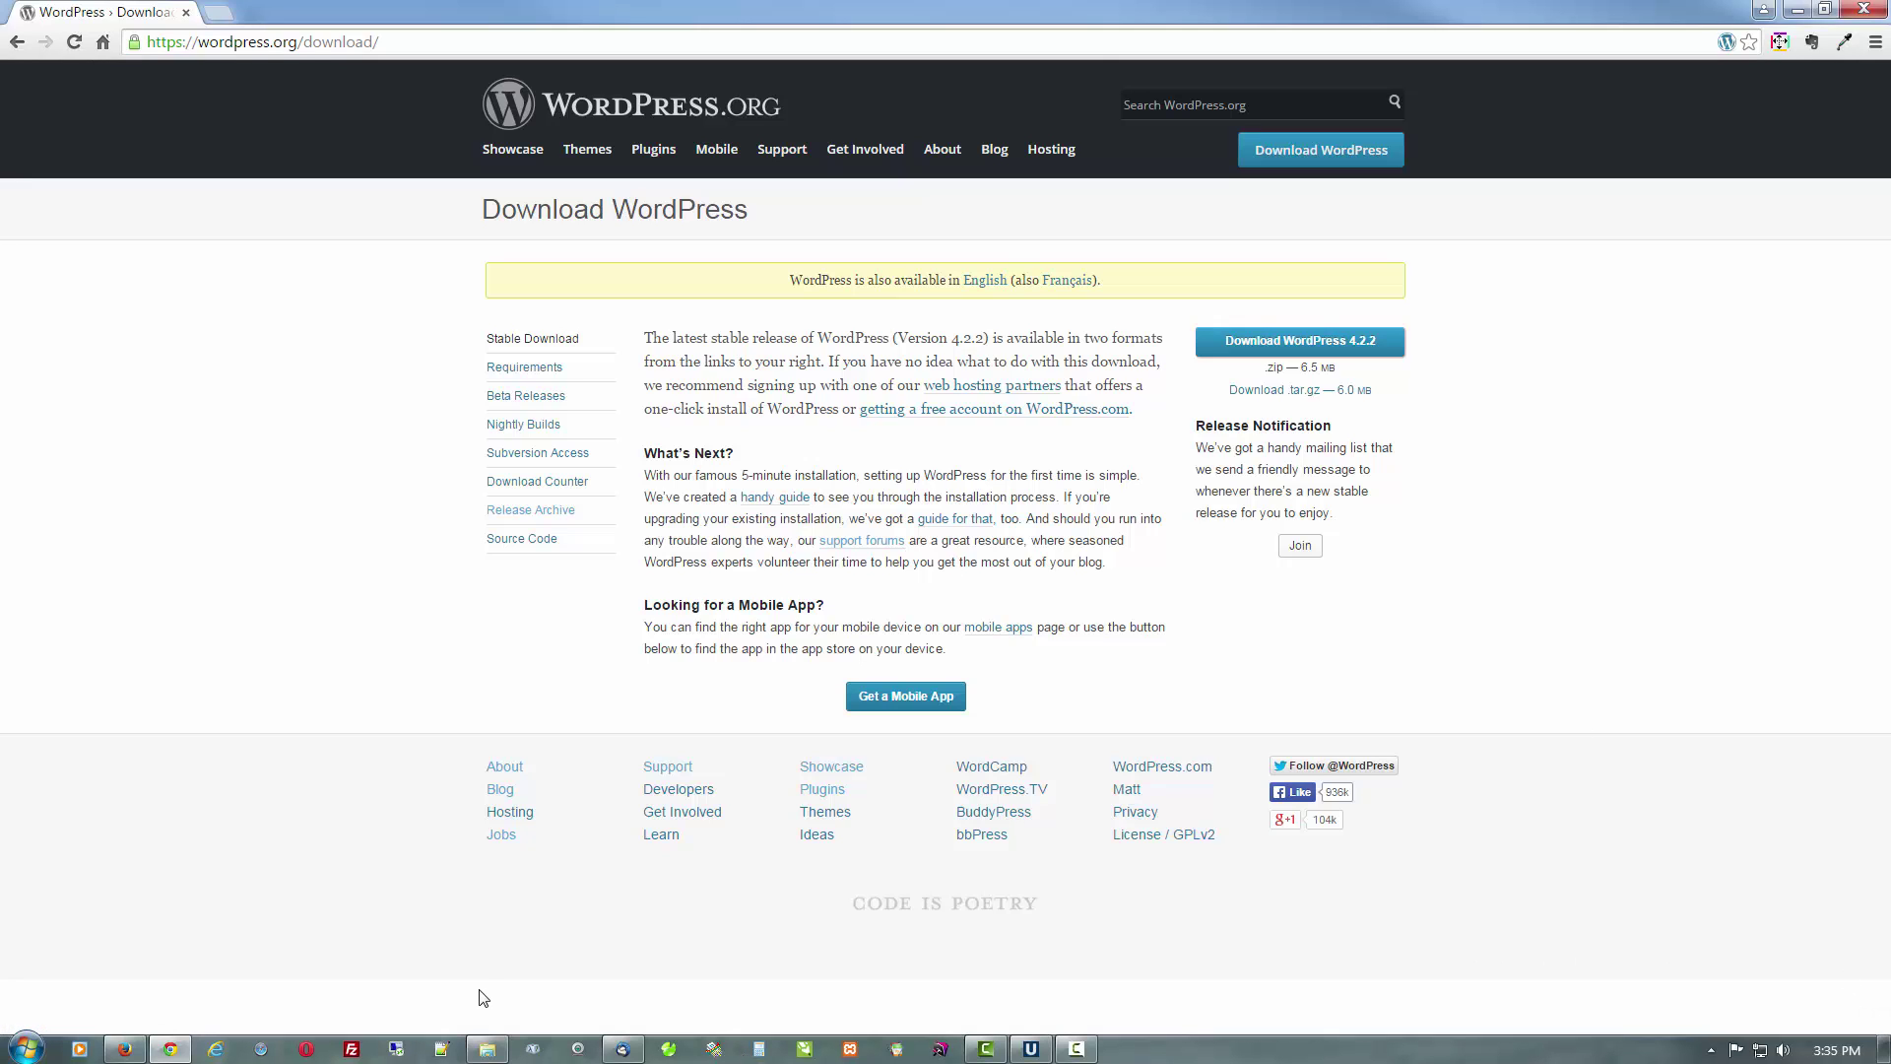
Copy wordpress-4.2.2.zip from the Downloads folder
click(498, 1048)
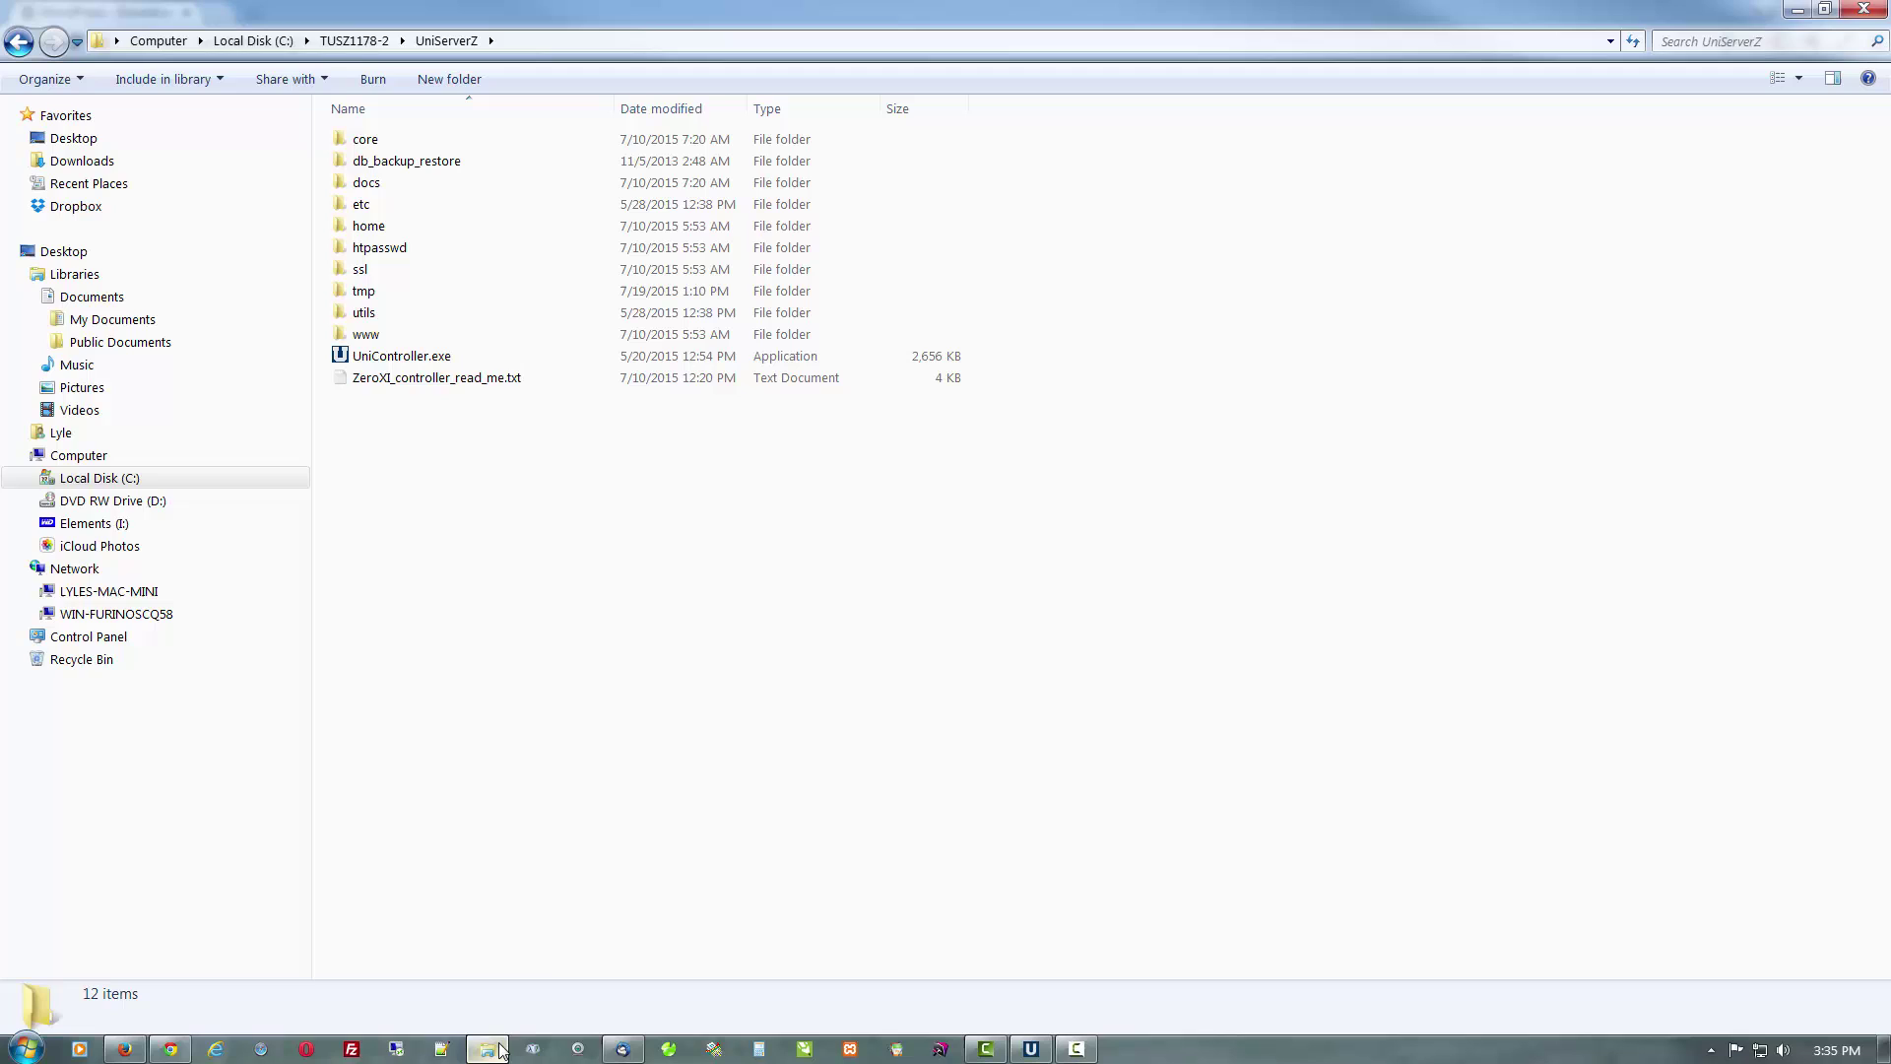
click(124, 162)
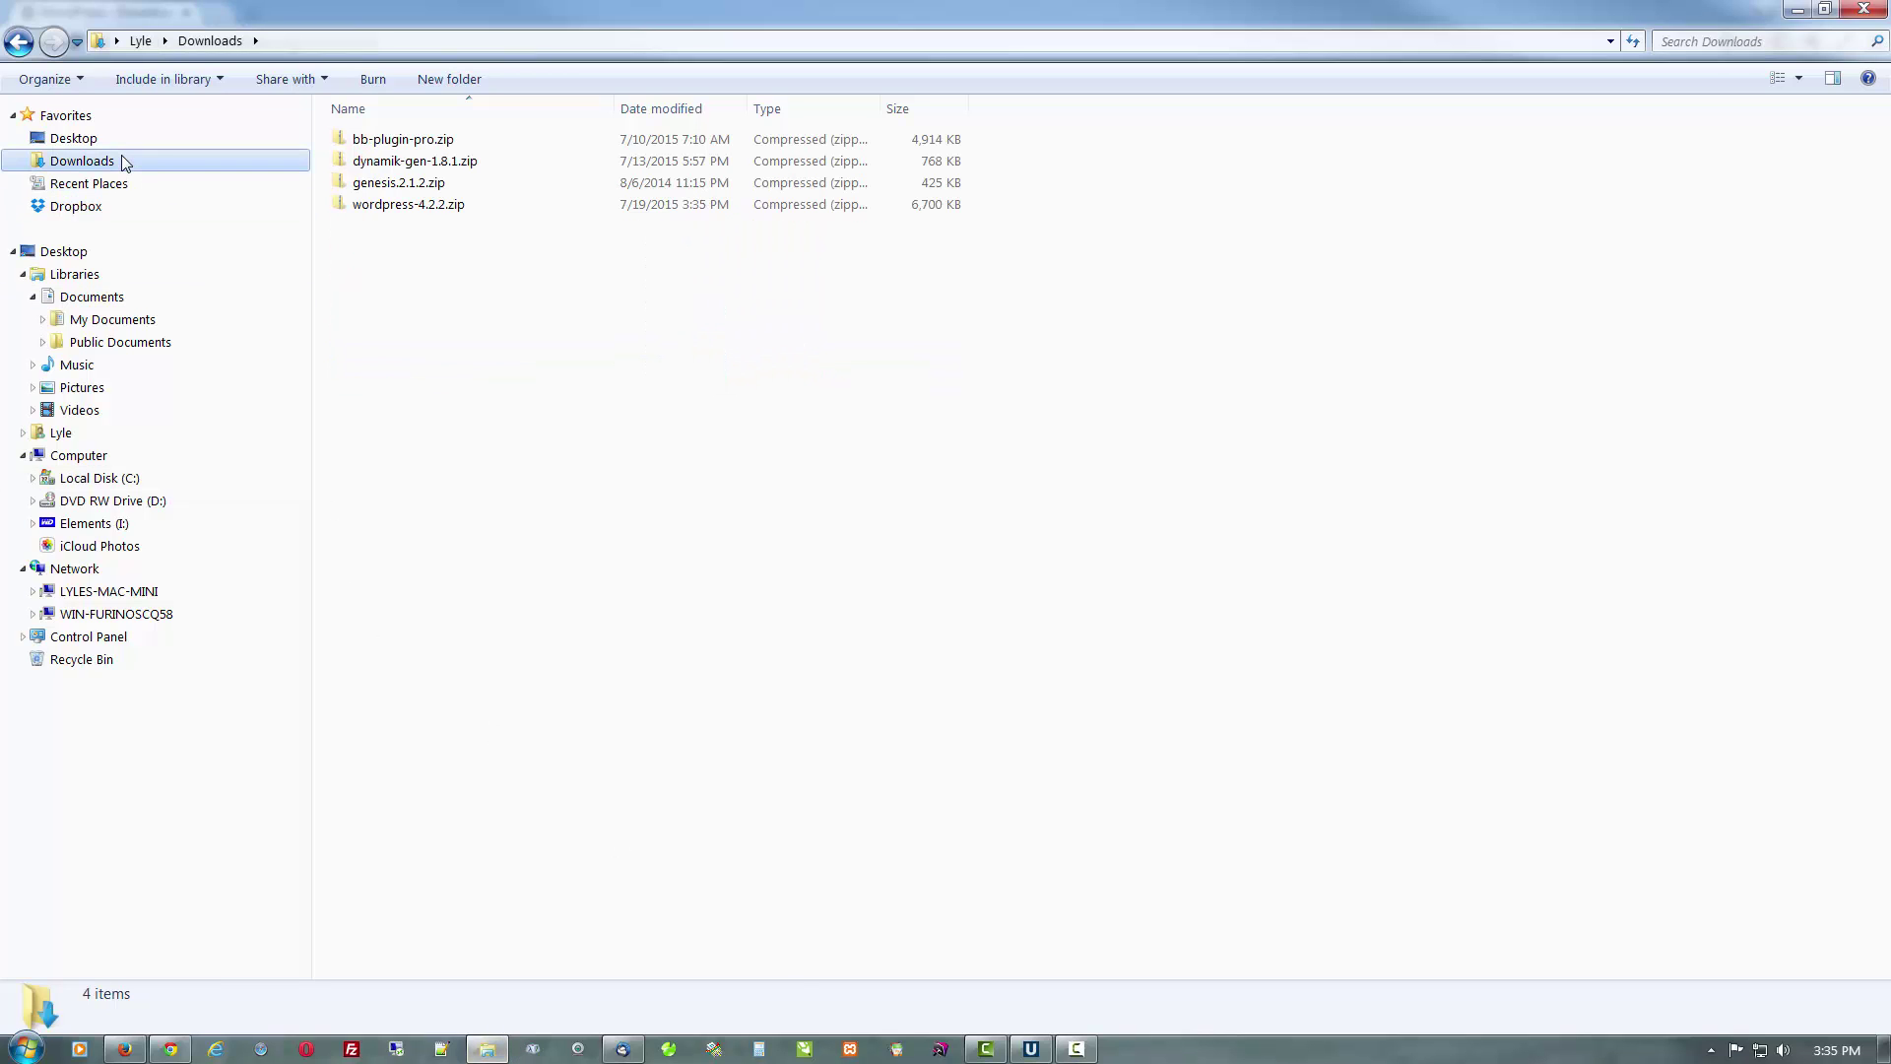
click(399, 208)
right_click(398, 211)
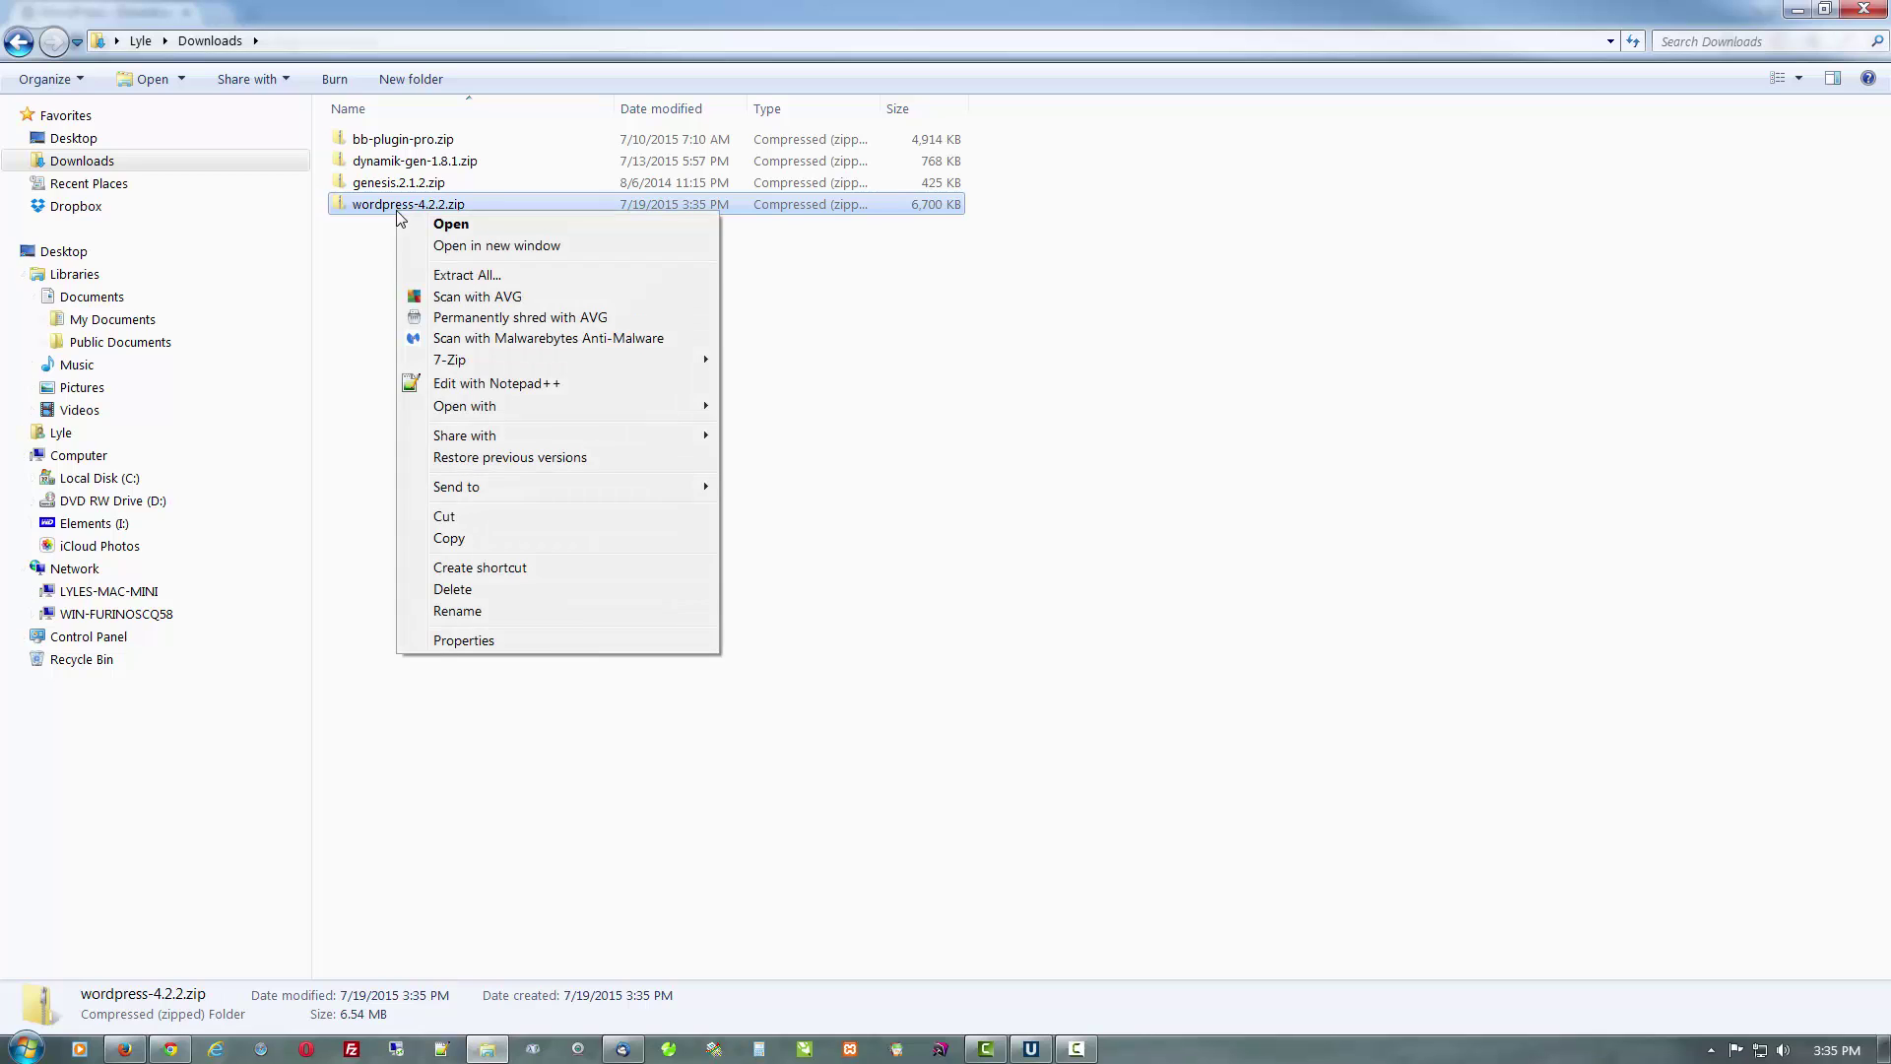
click(446, 542)
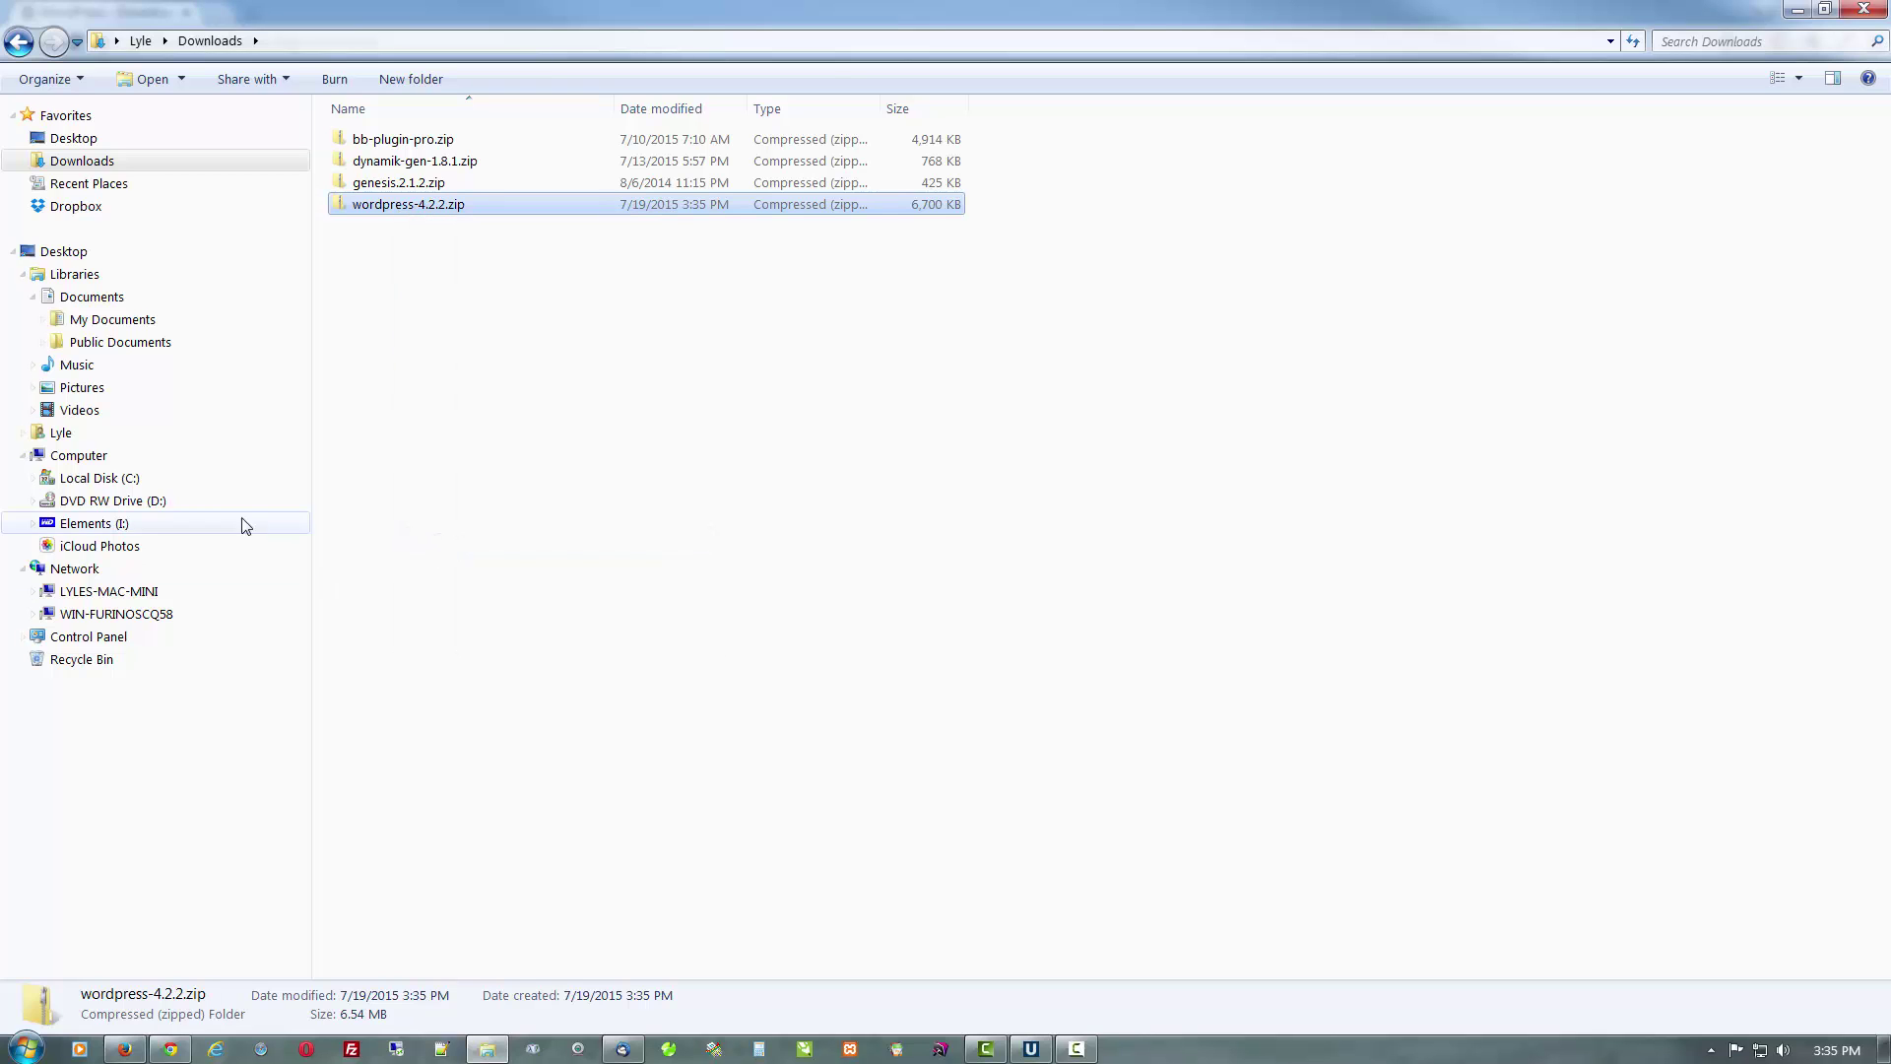
click(131, 482)
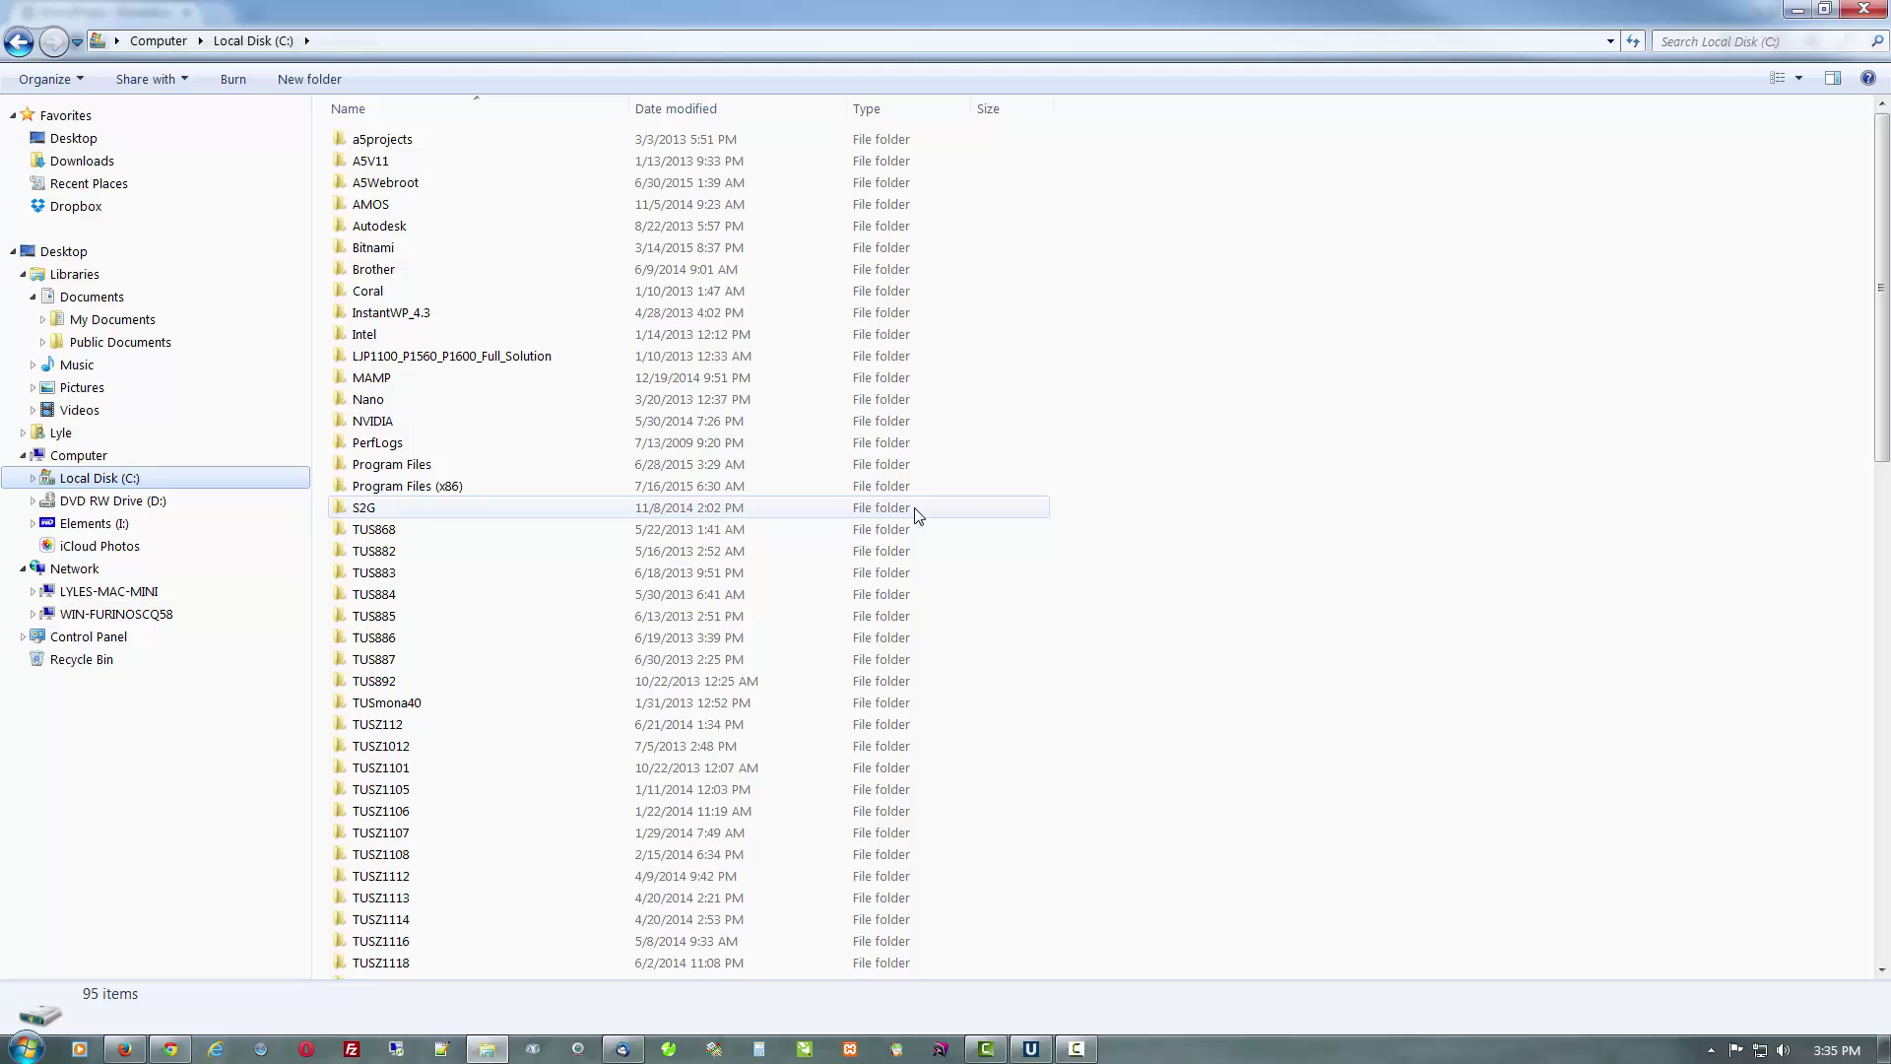
click(1044, 511)
scroll(1047, 525, down, 9)
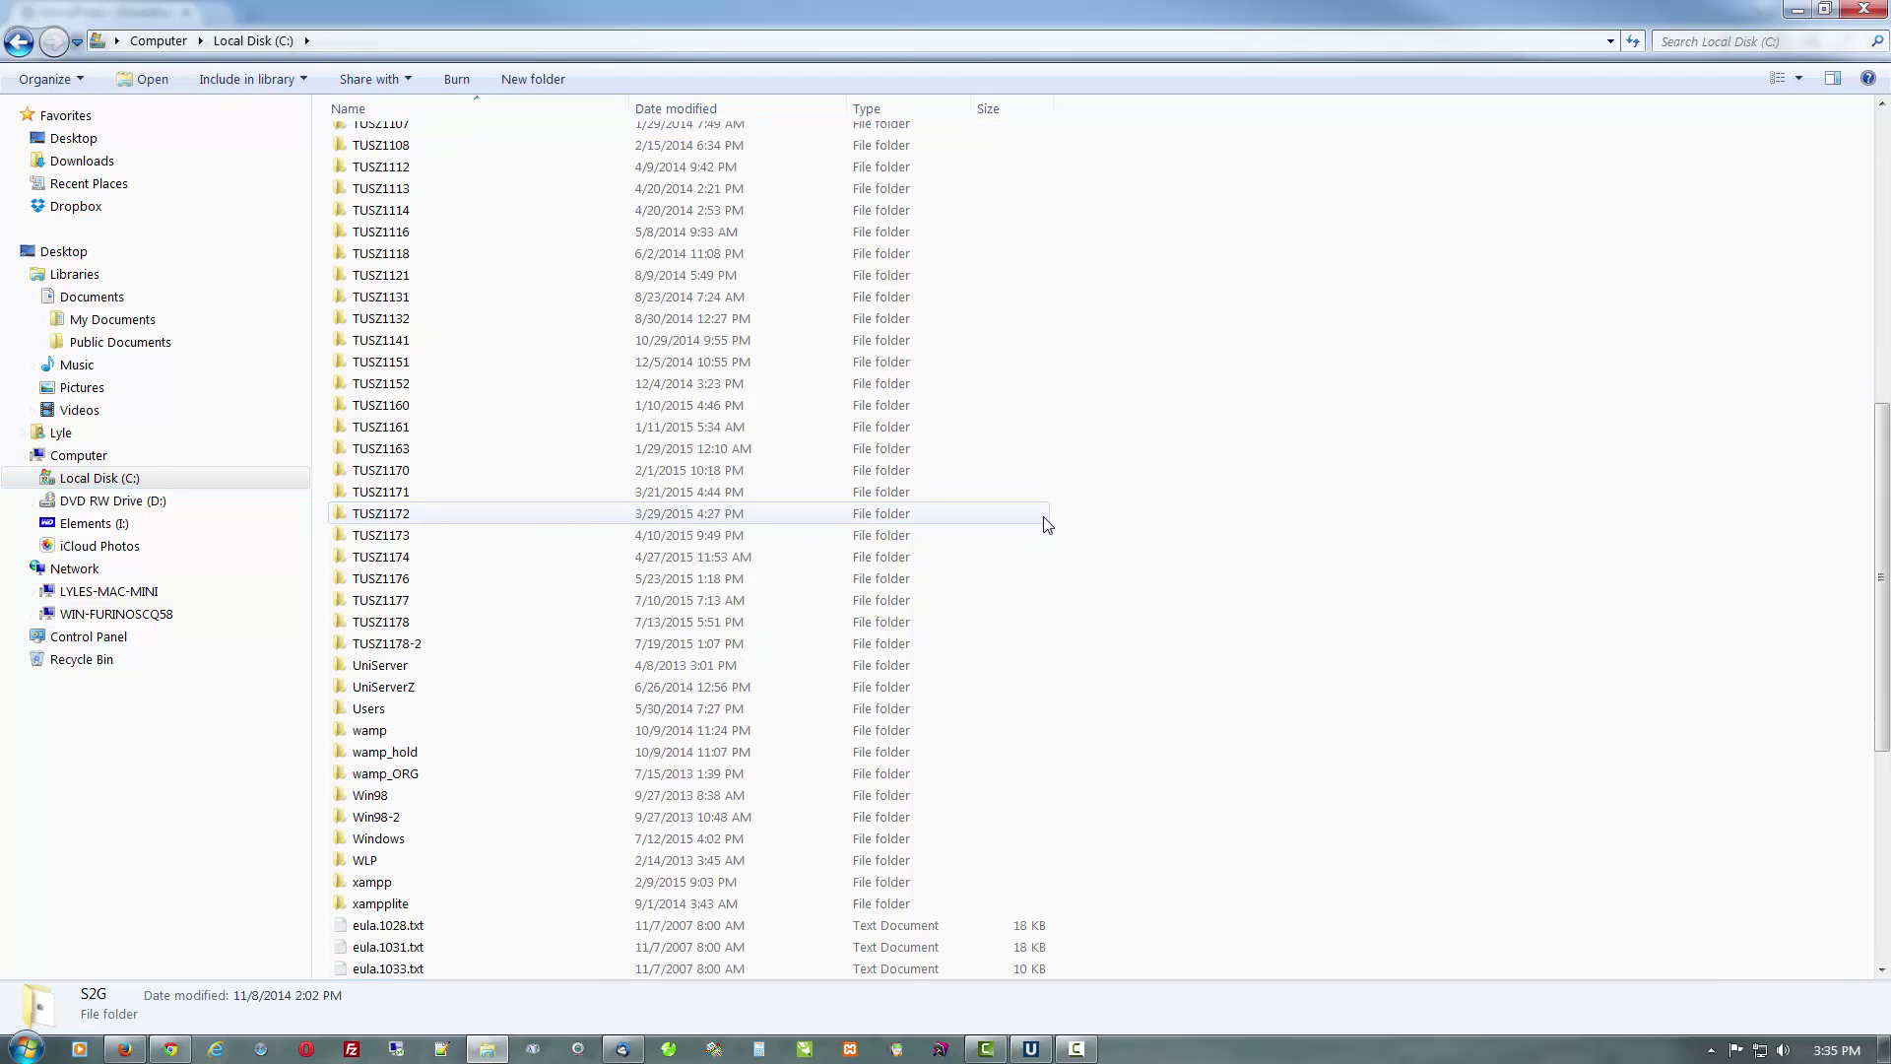
double_click(448, 645)
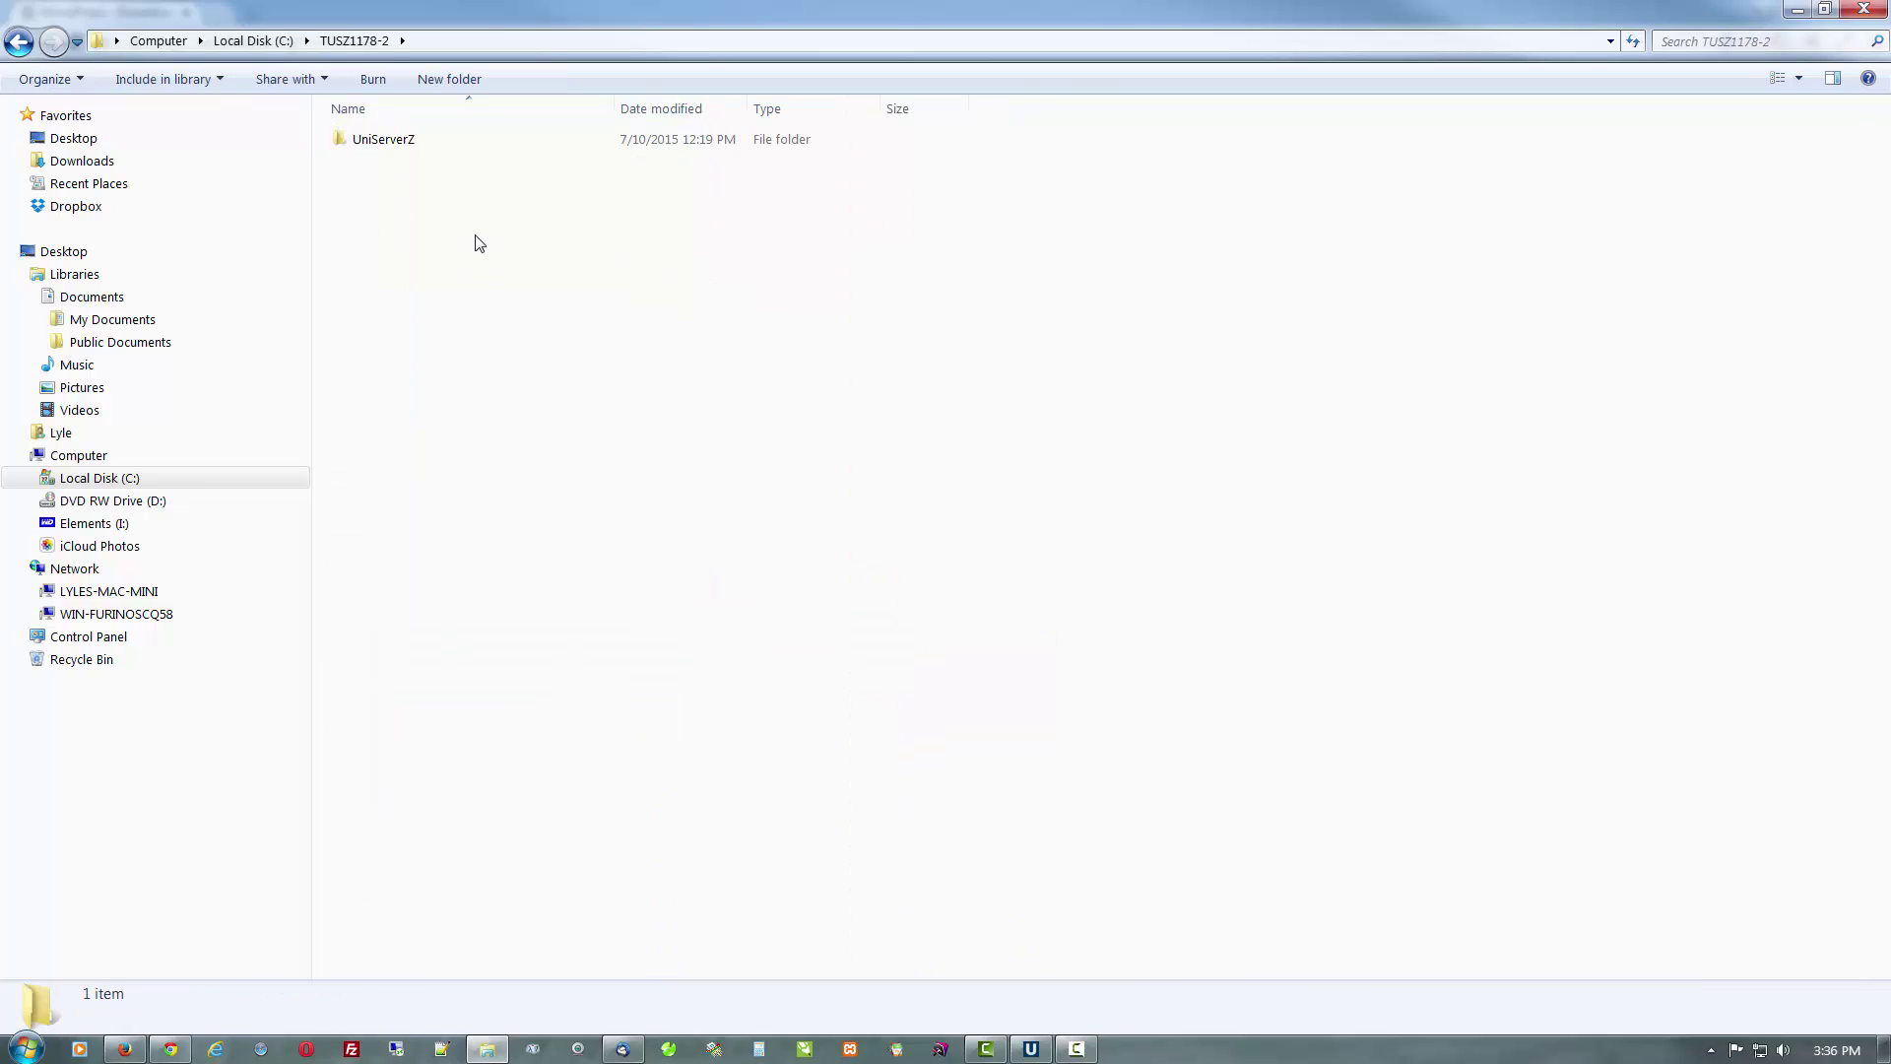
double_click(442, 150)
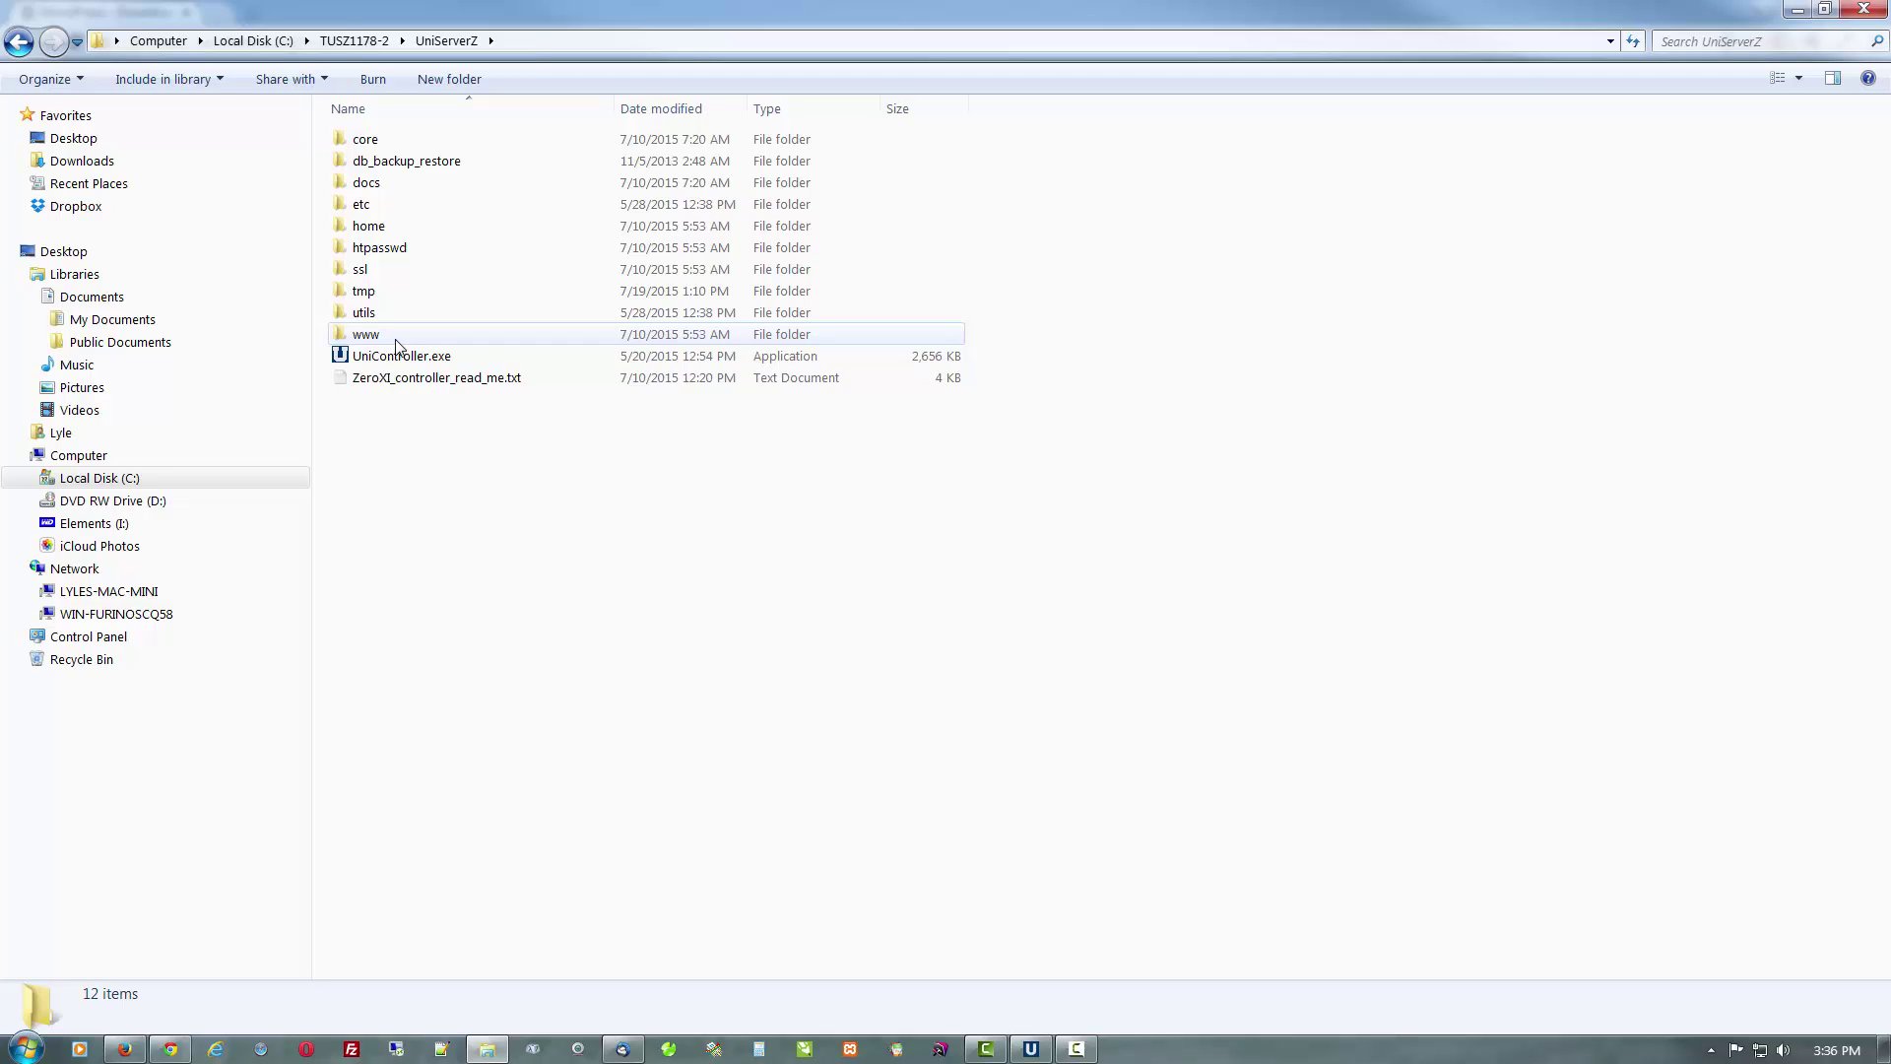
double_click(396, 335)
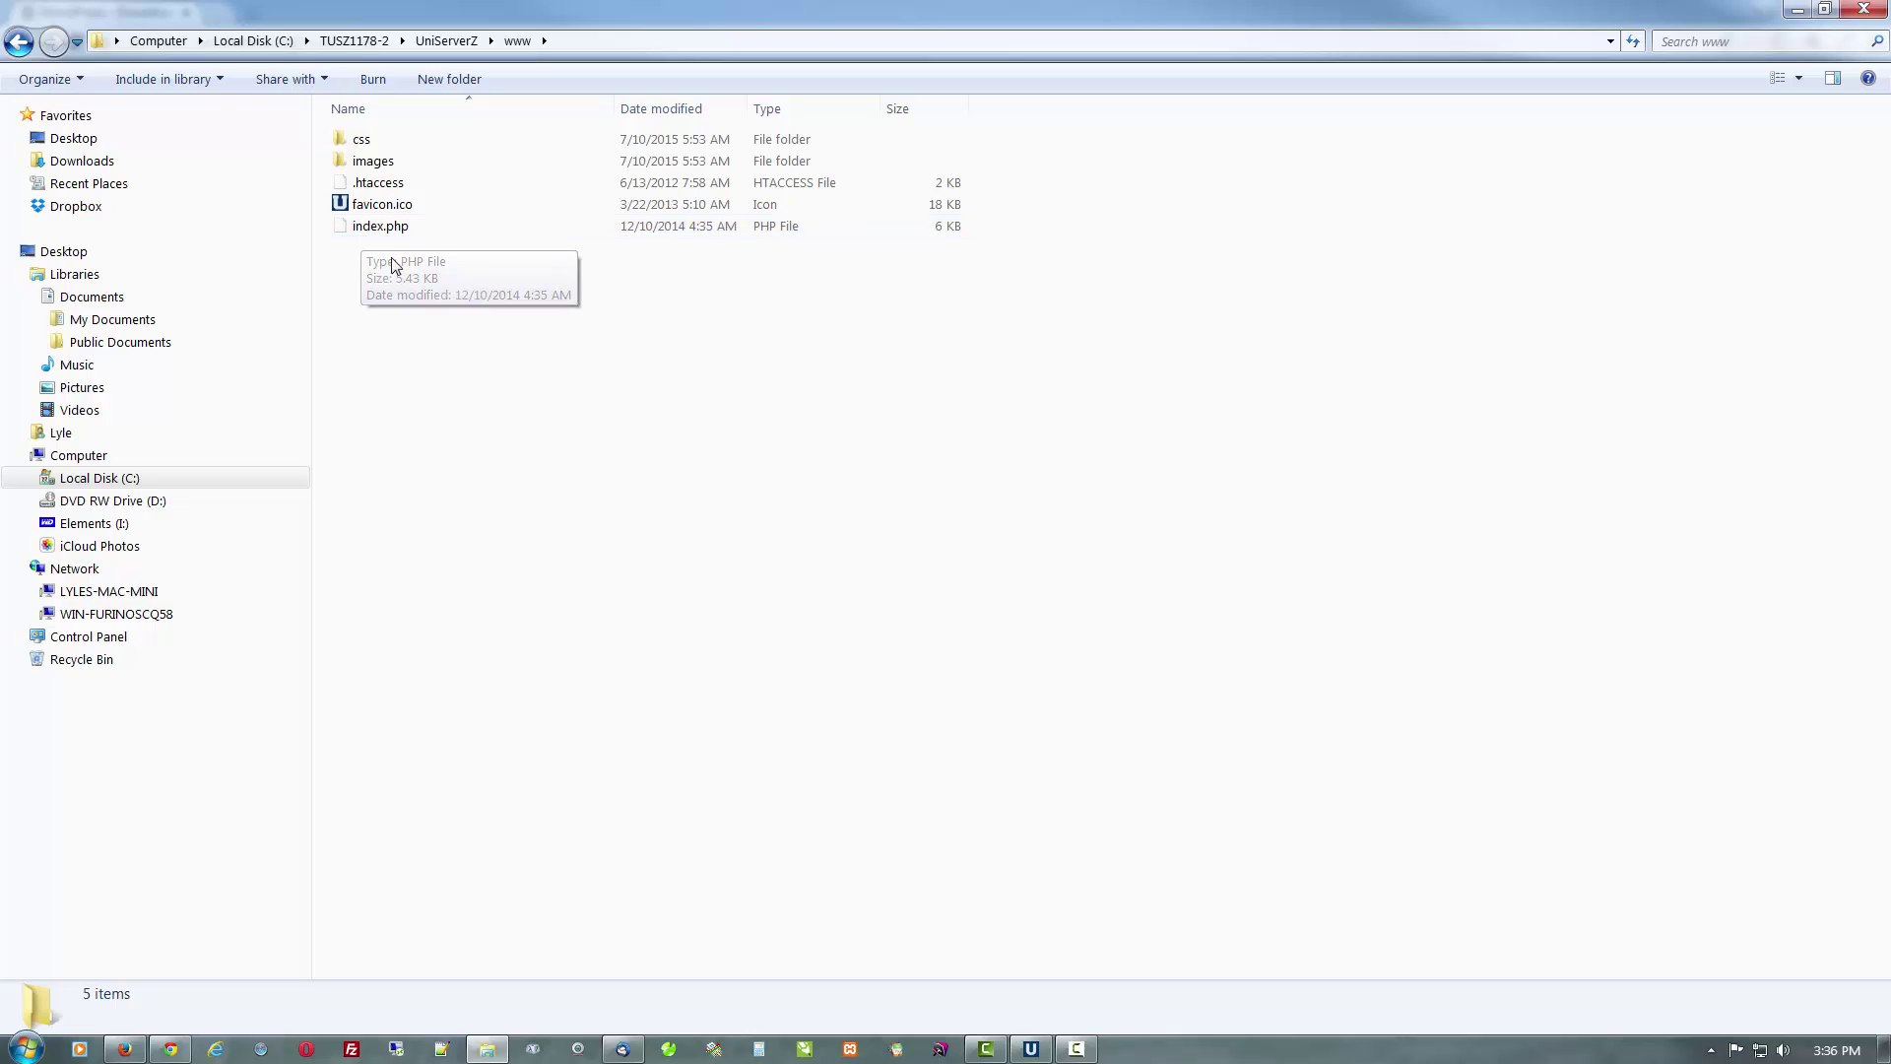
Paste wordpress-4.2.2.zip into the www folder
right_click(574, 522)
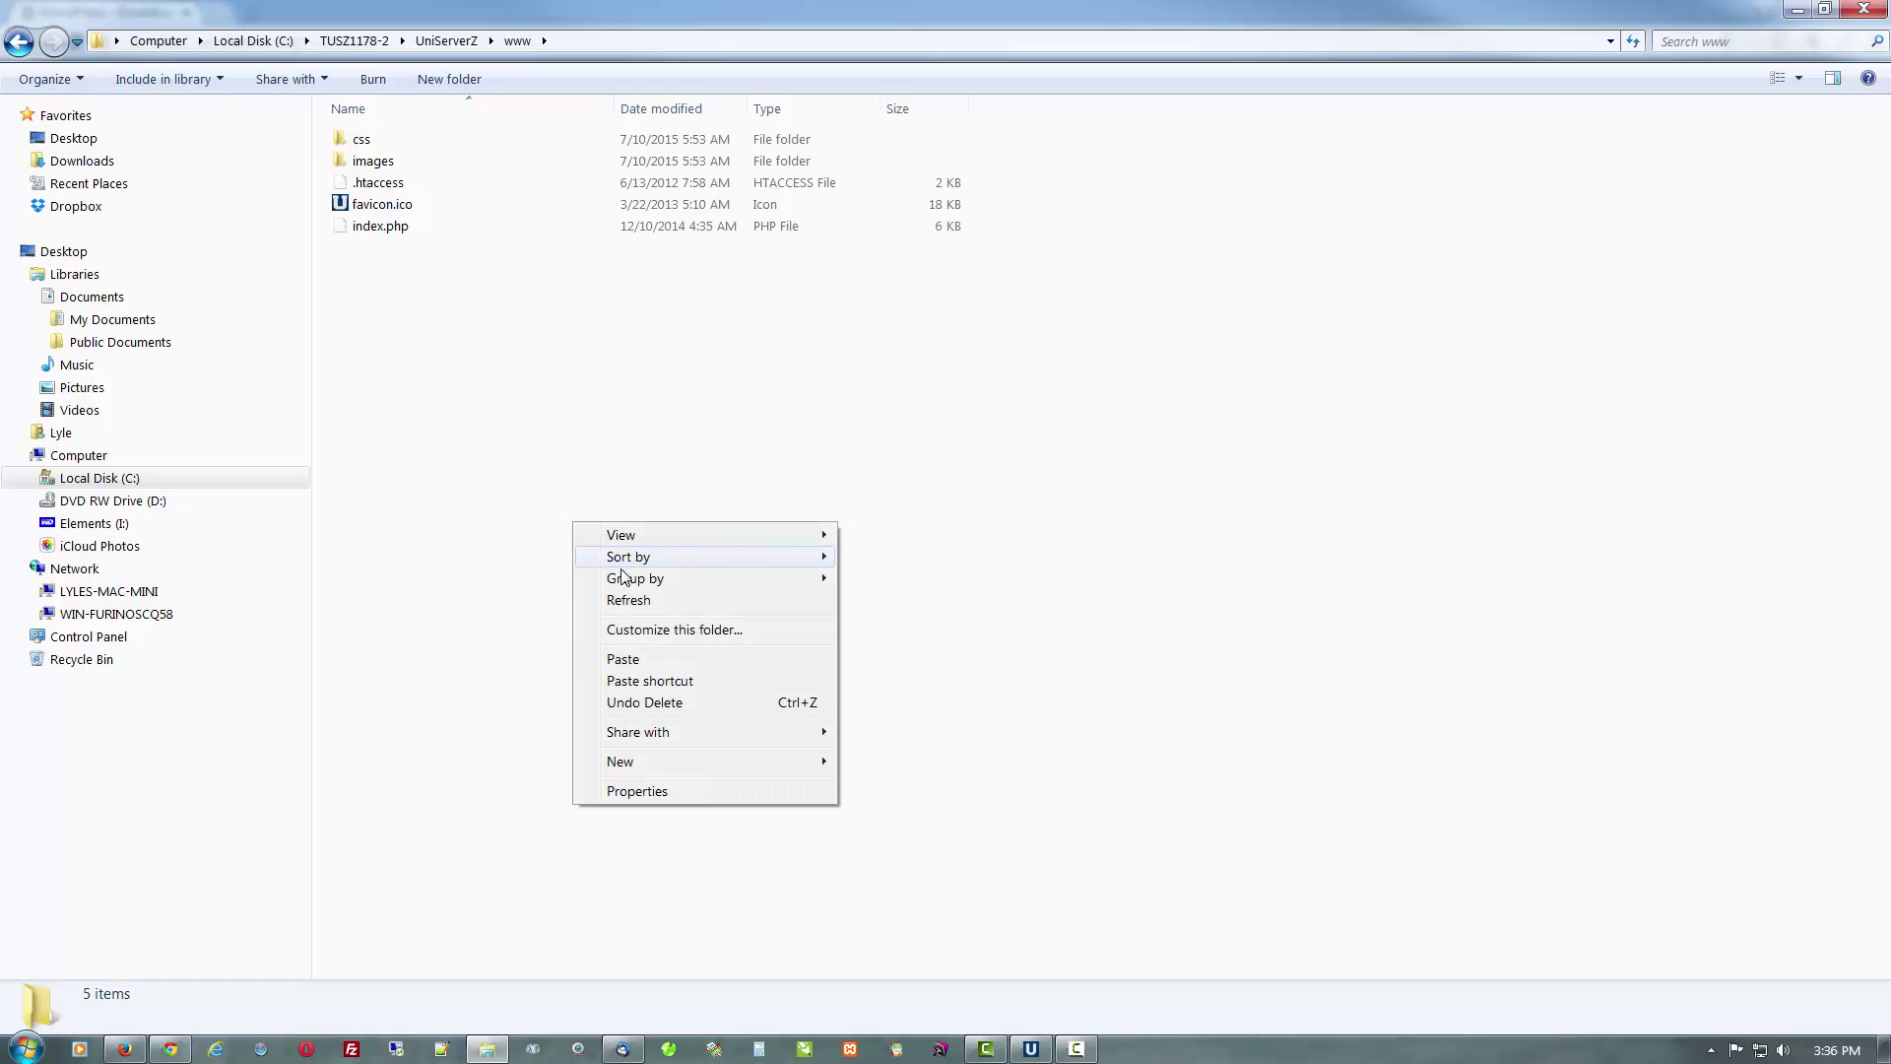
click(641, 663)
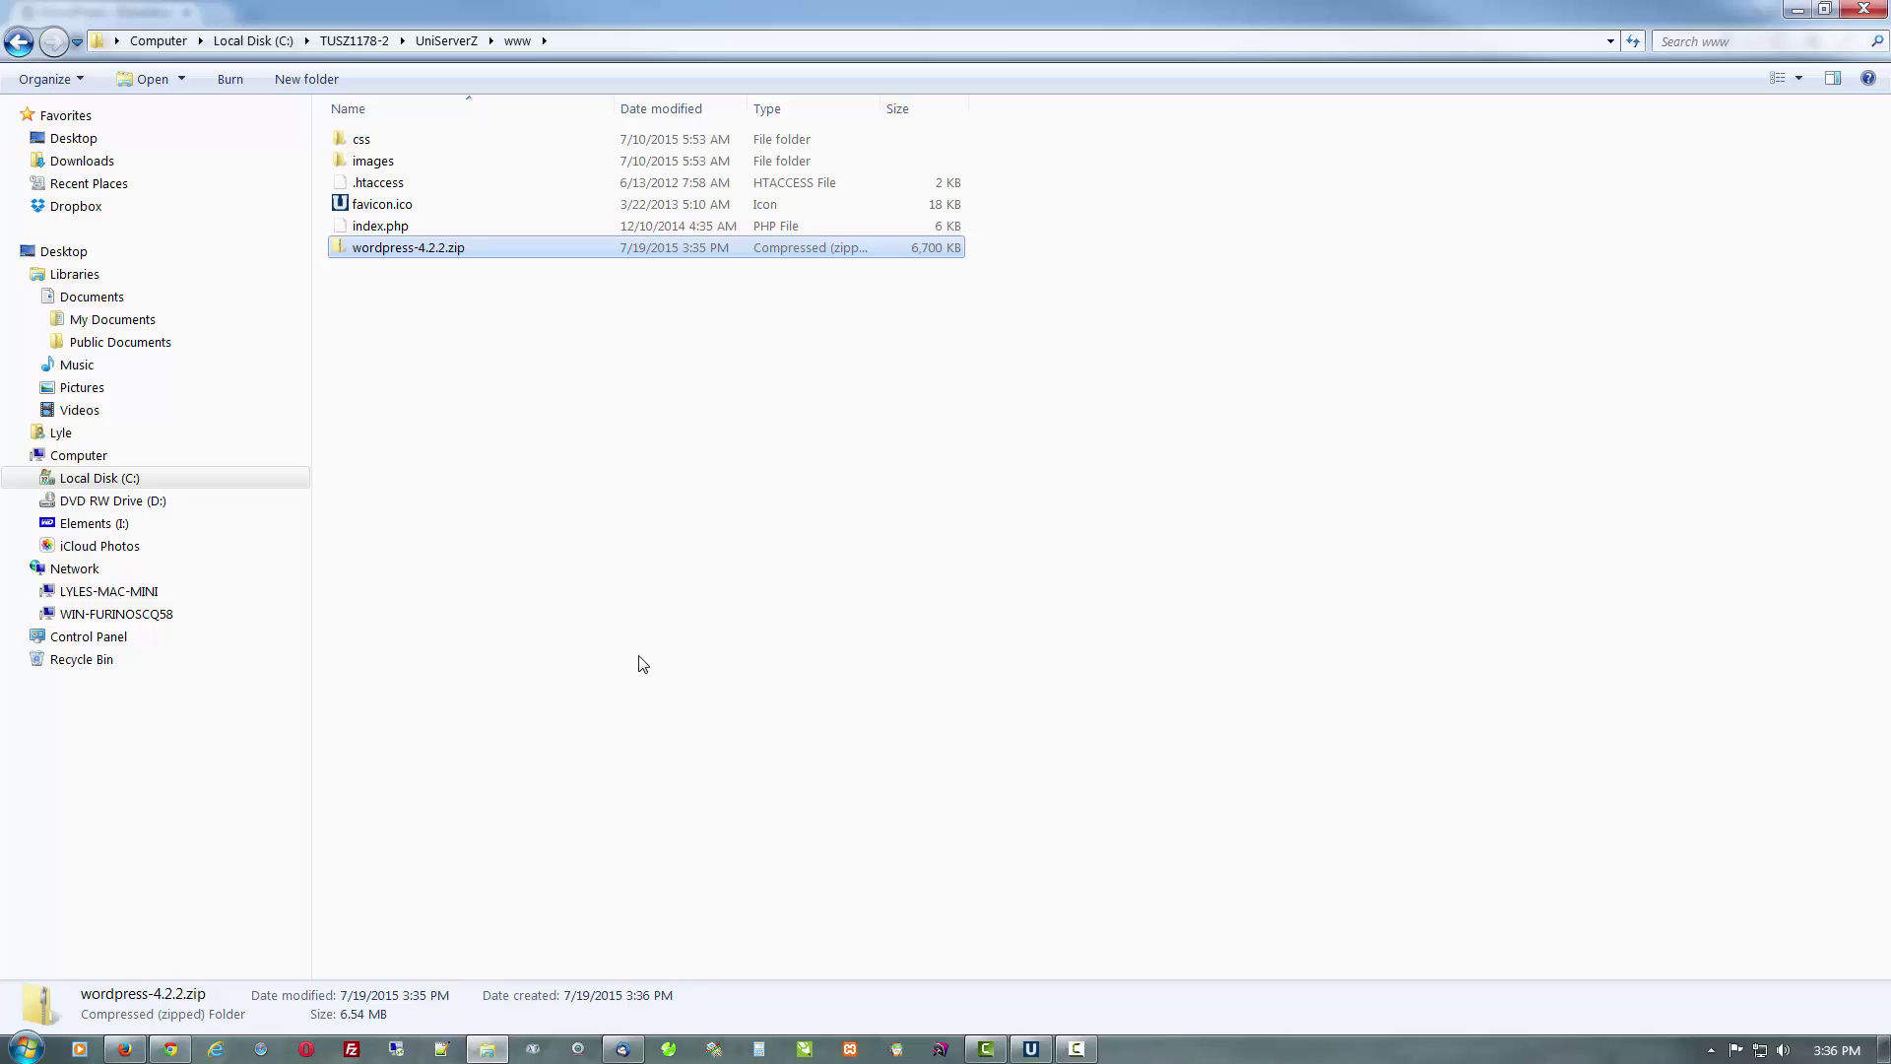
click(482, 382)
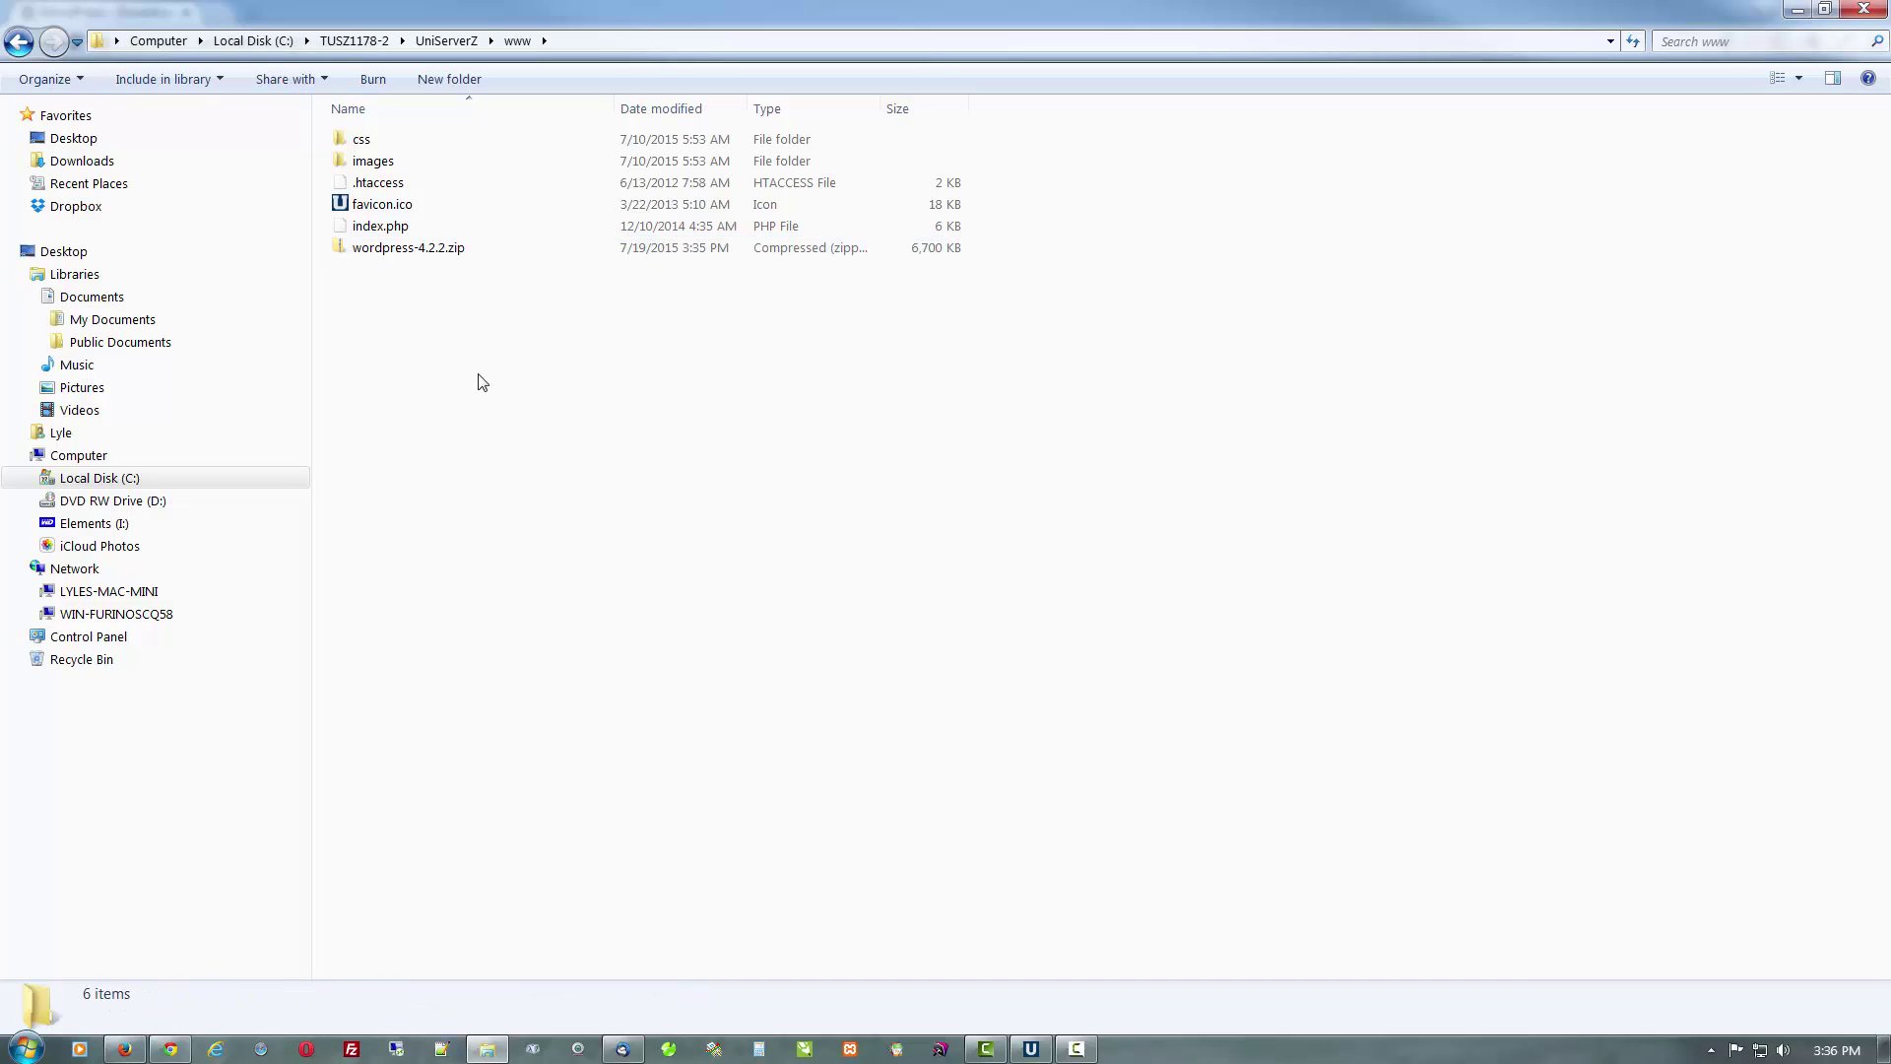
right_click(460, 249)
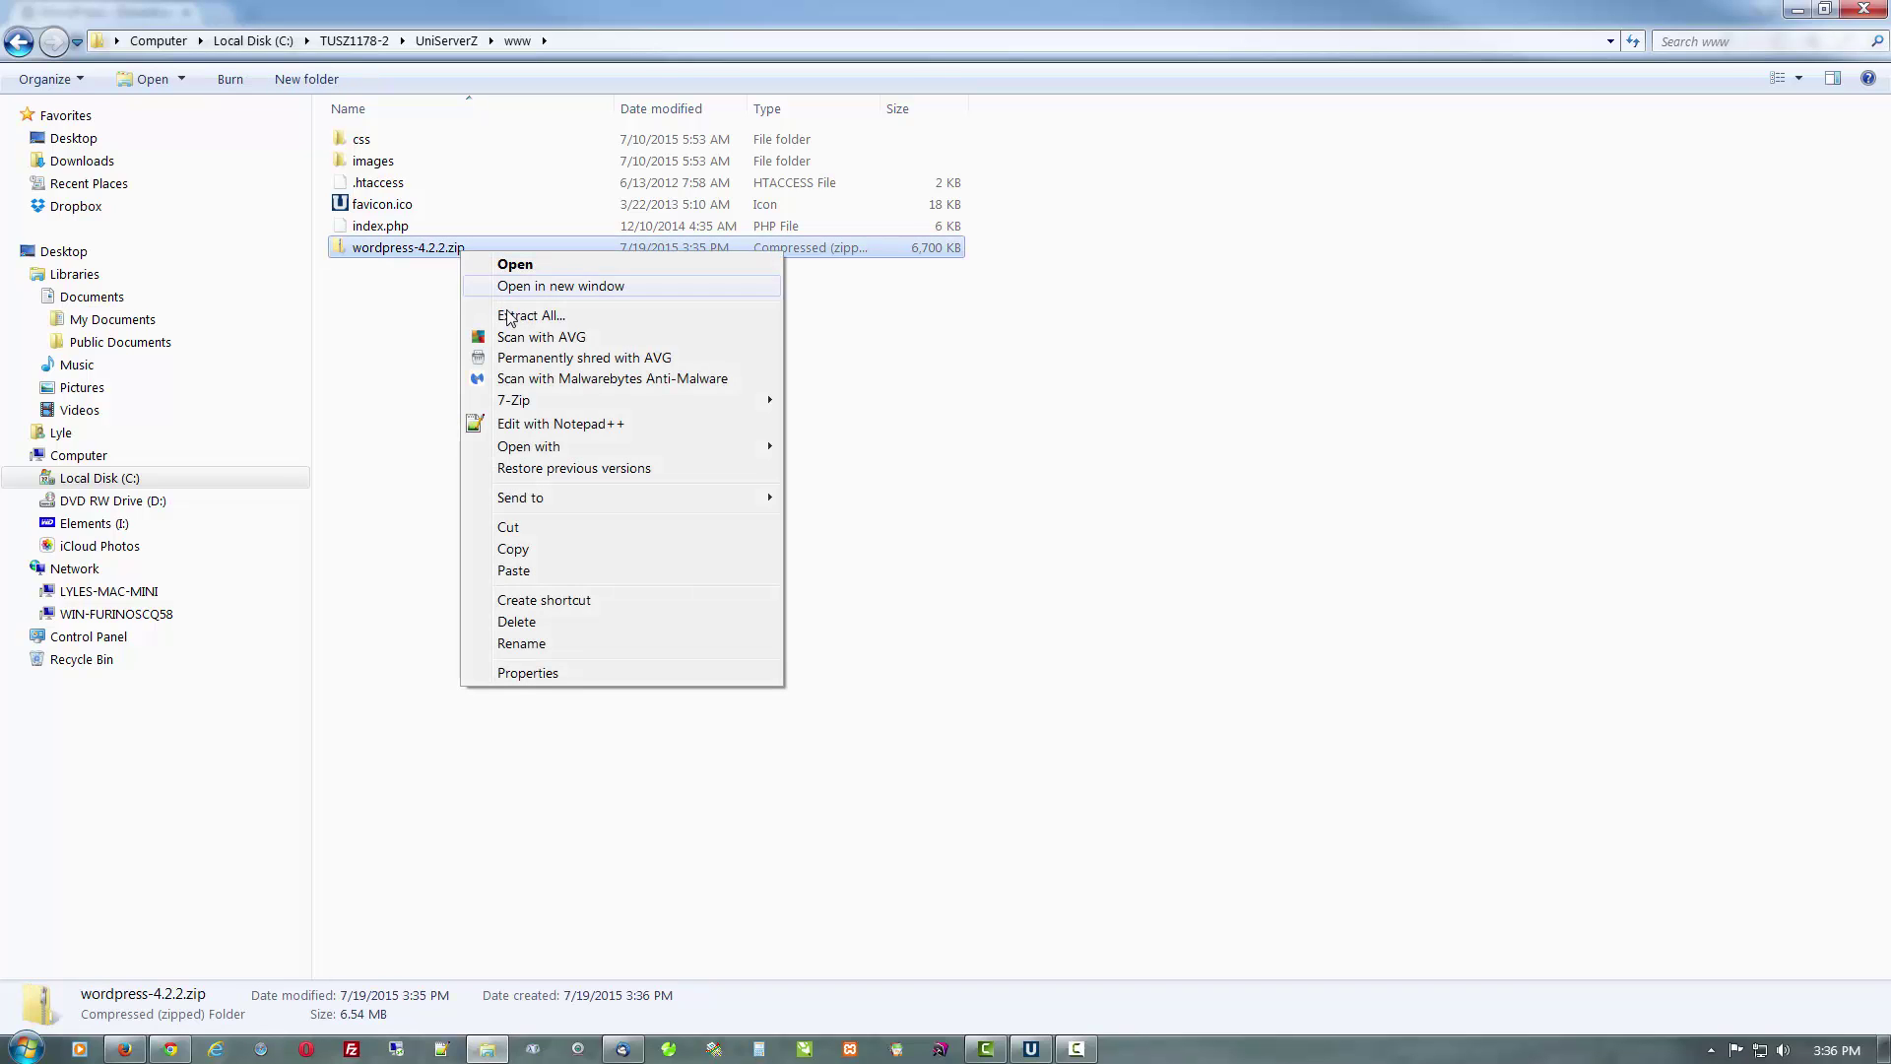
mouse_move(529, 401)
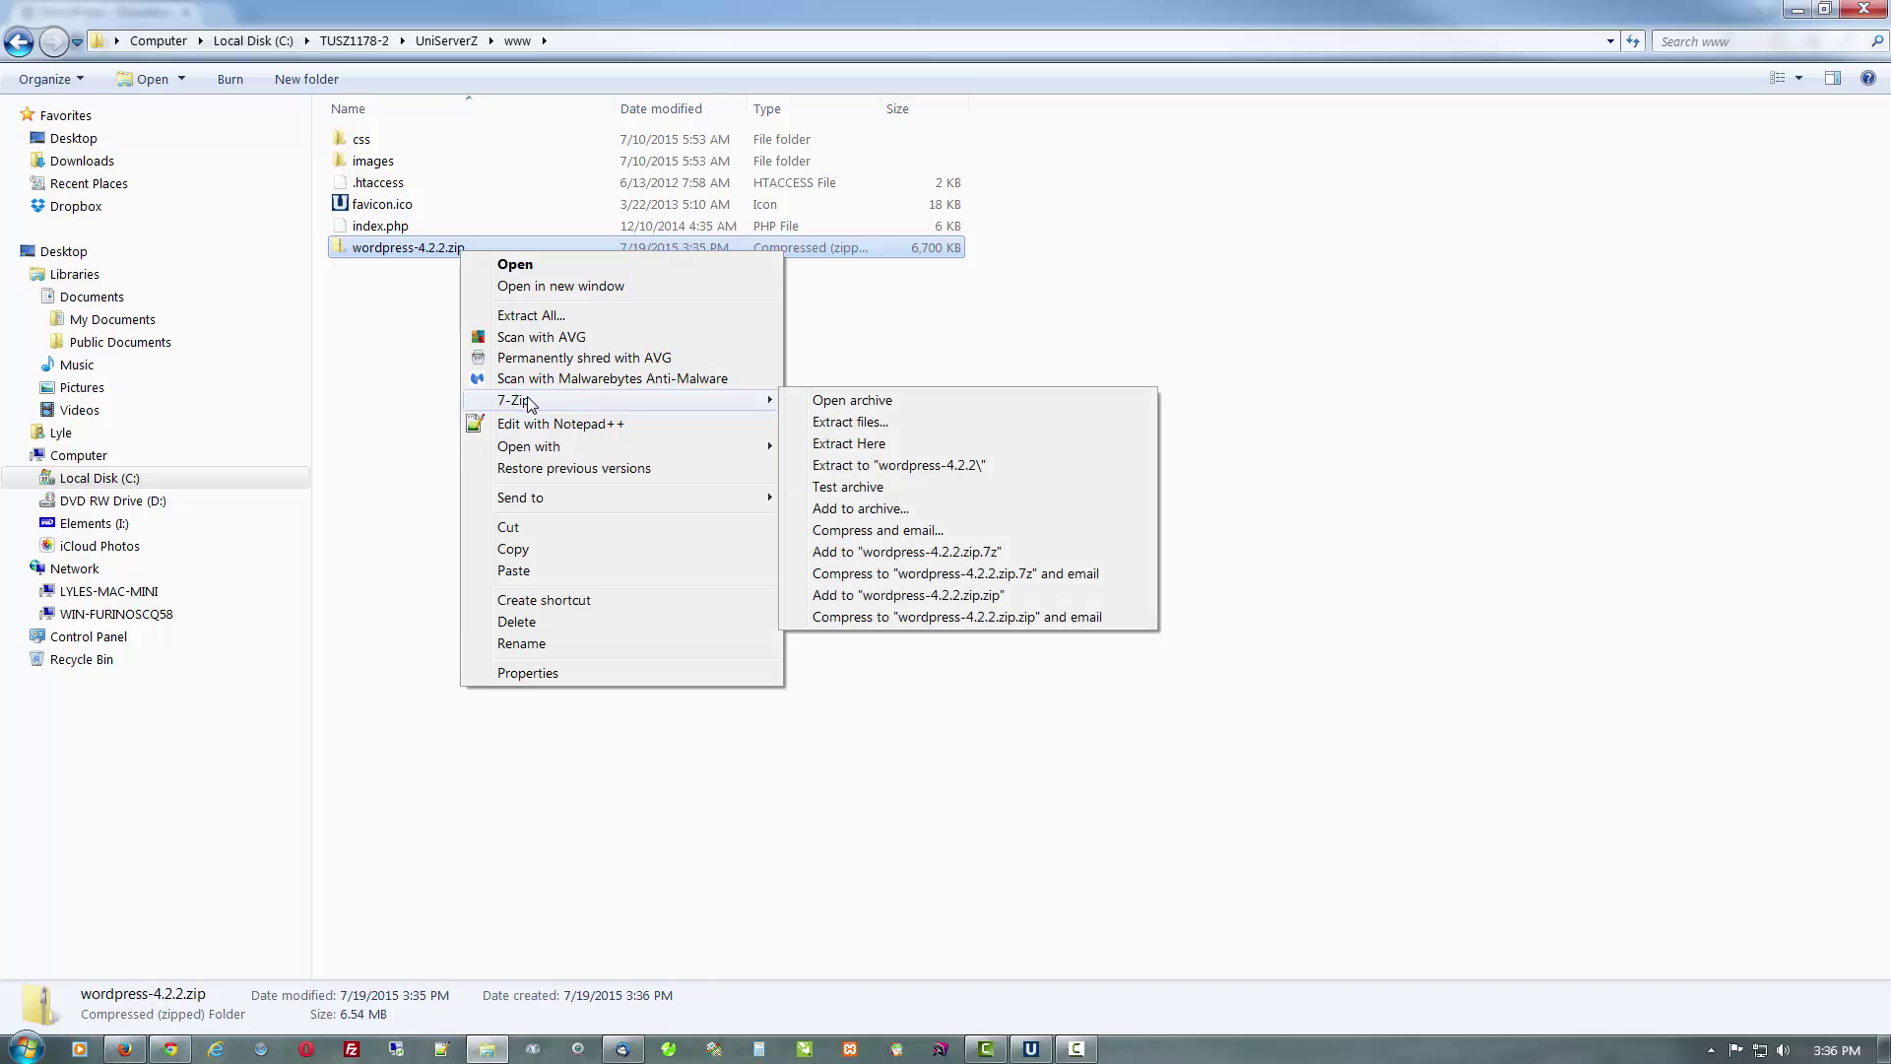
click(865, 422)
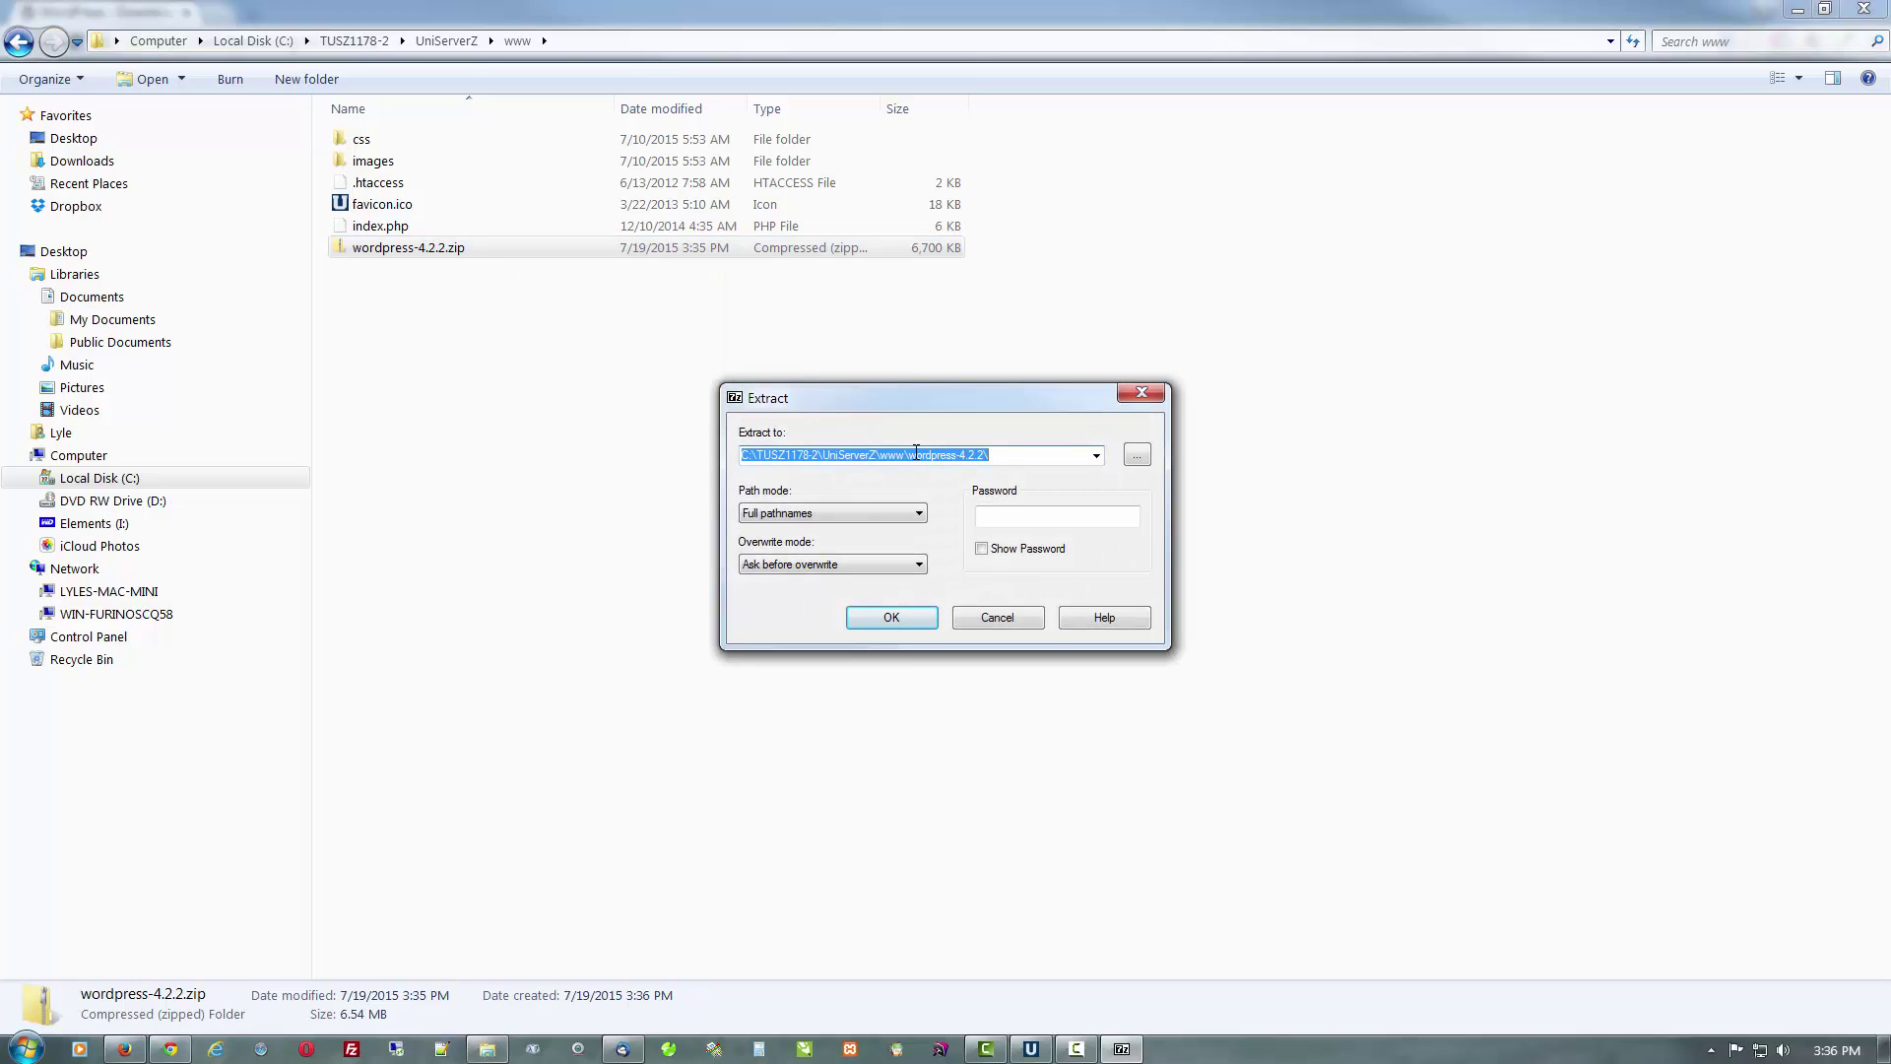
click(890, 618)
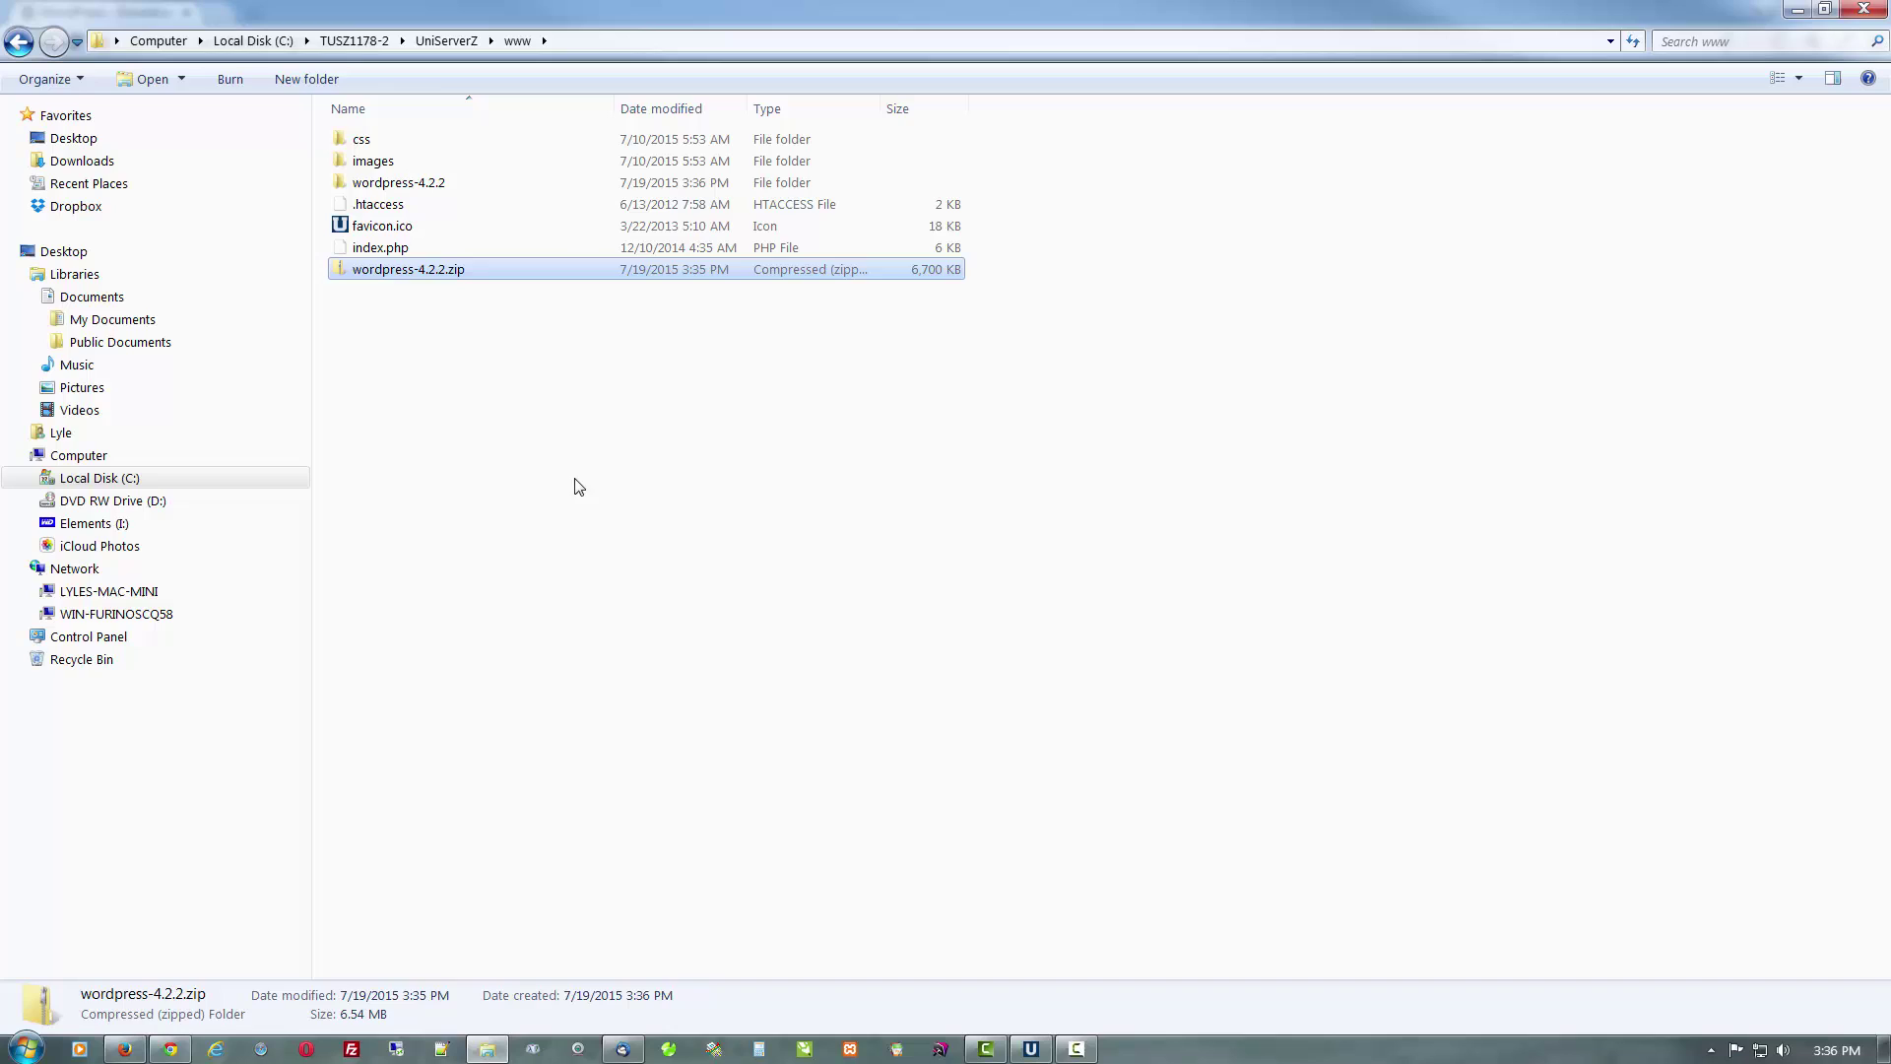
Copy the inner wordpress folder from wordpress-4.2.2
click(478, 416)
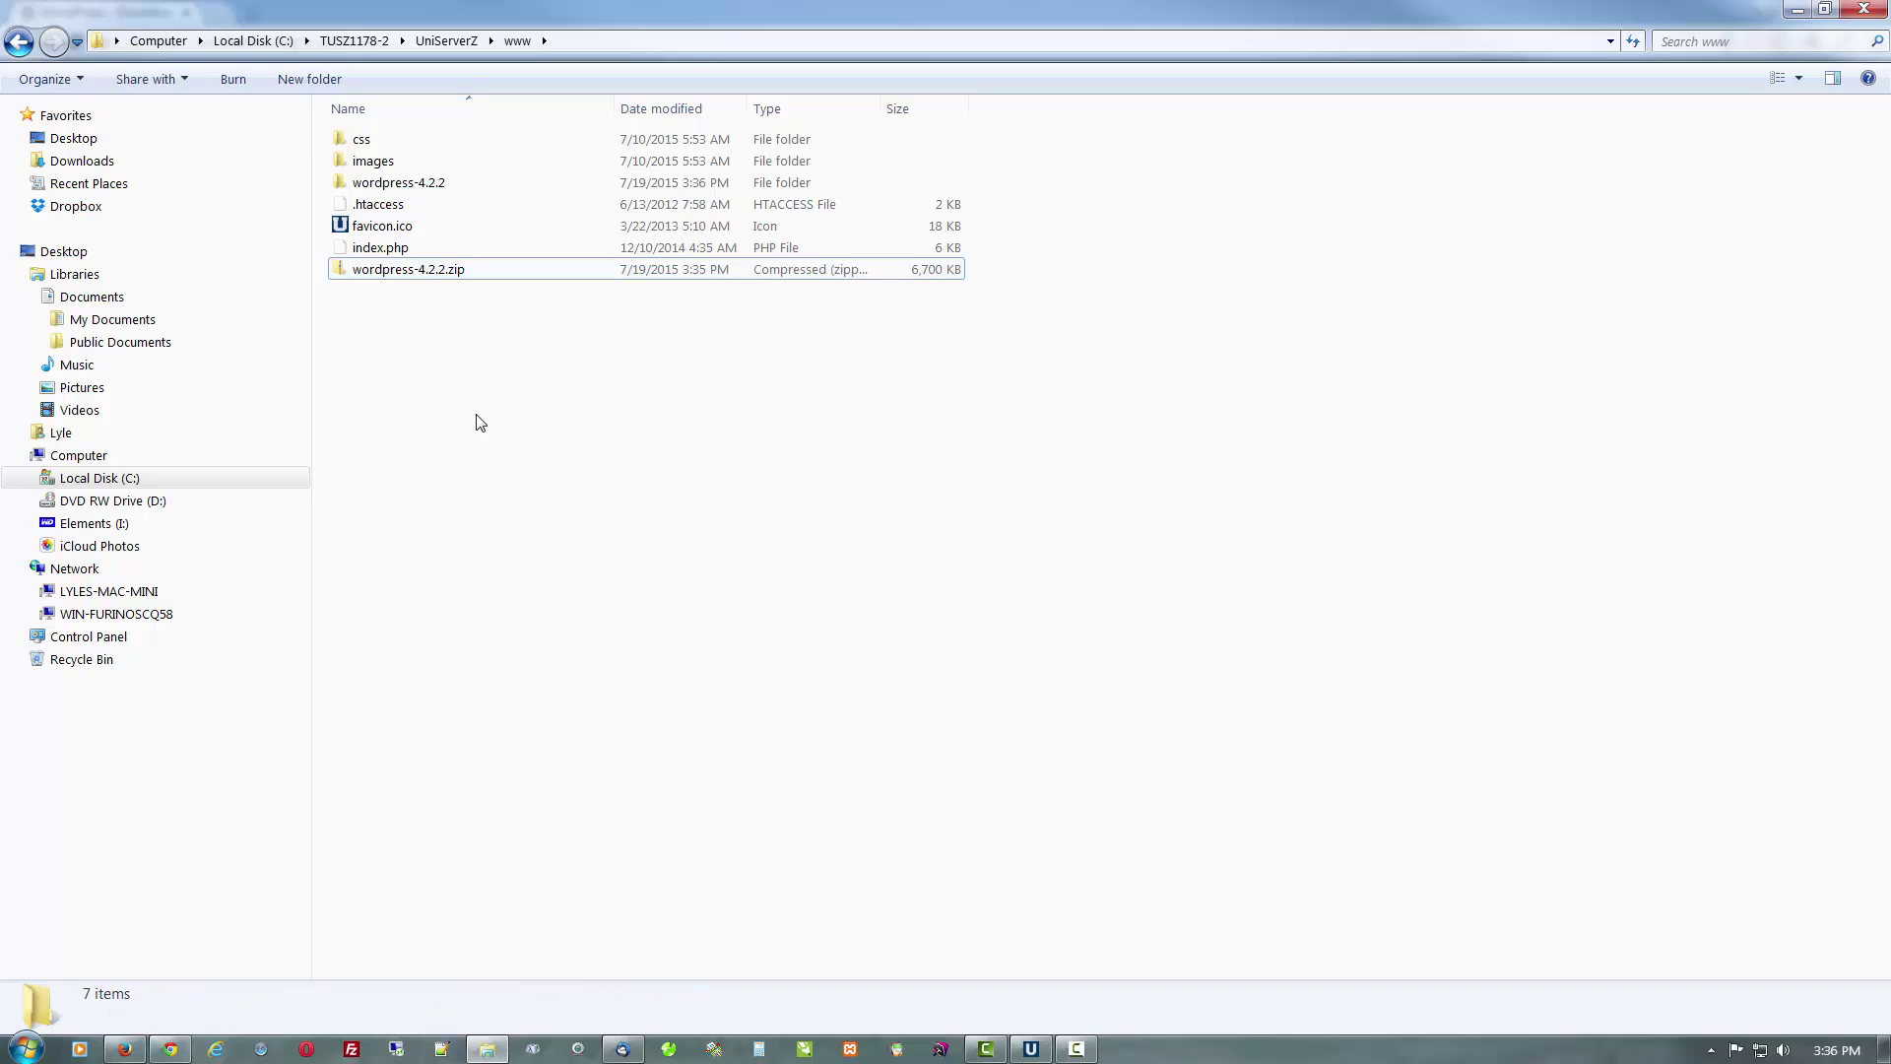
double_click(398, 191)
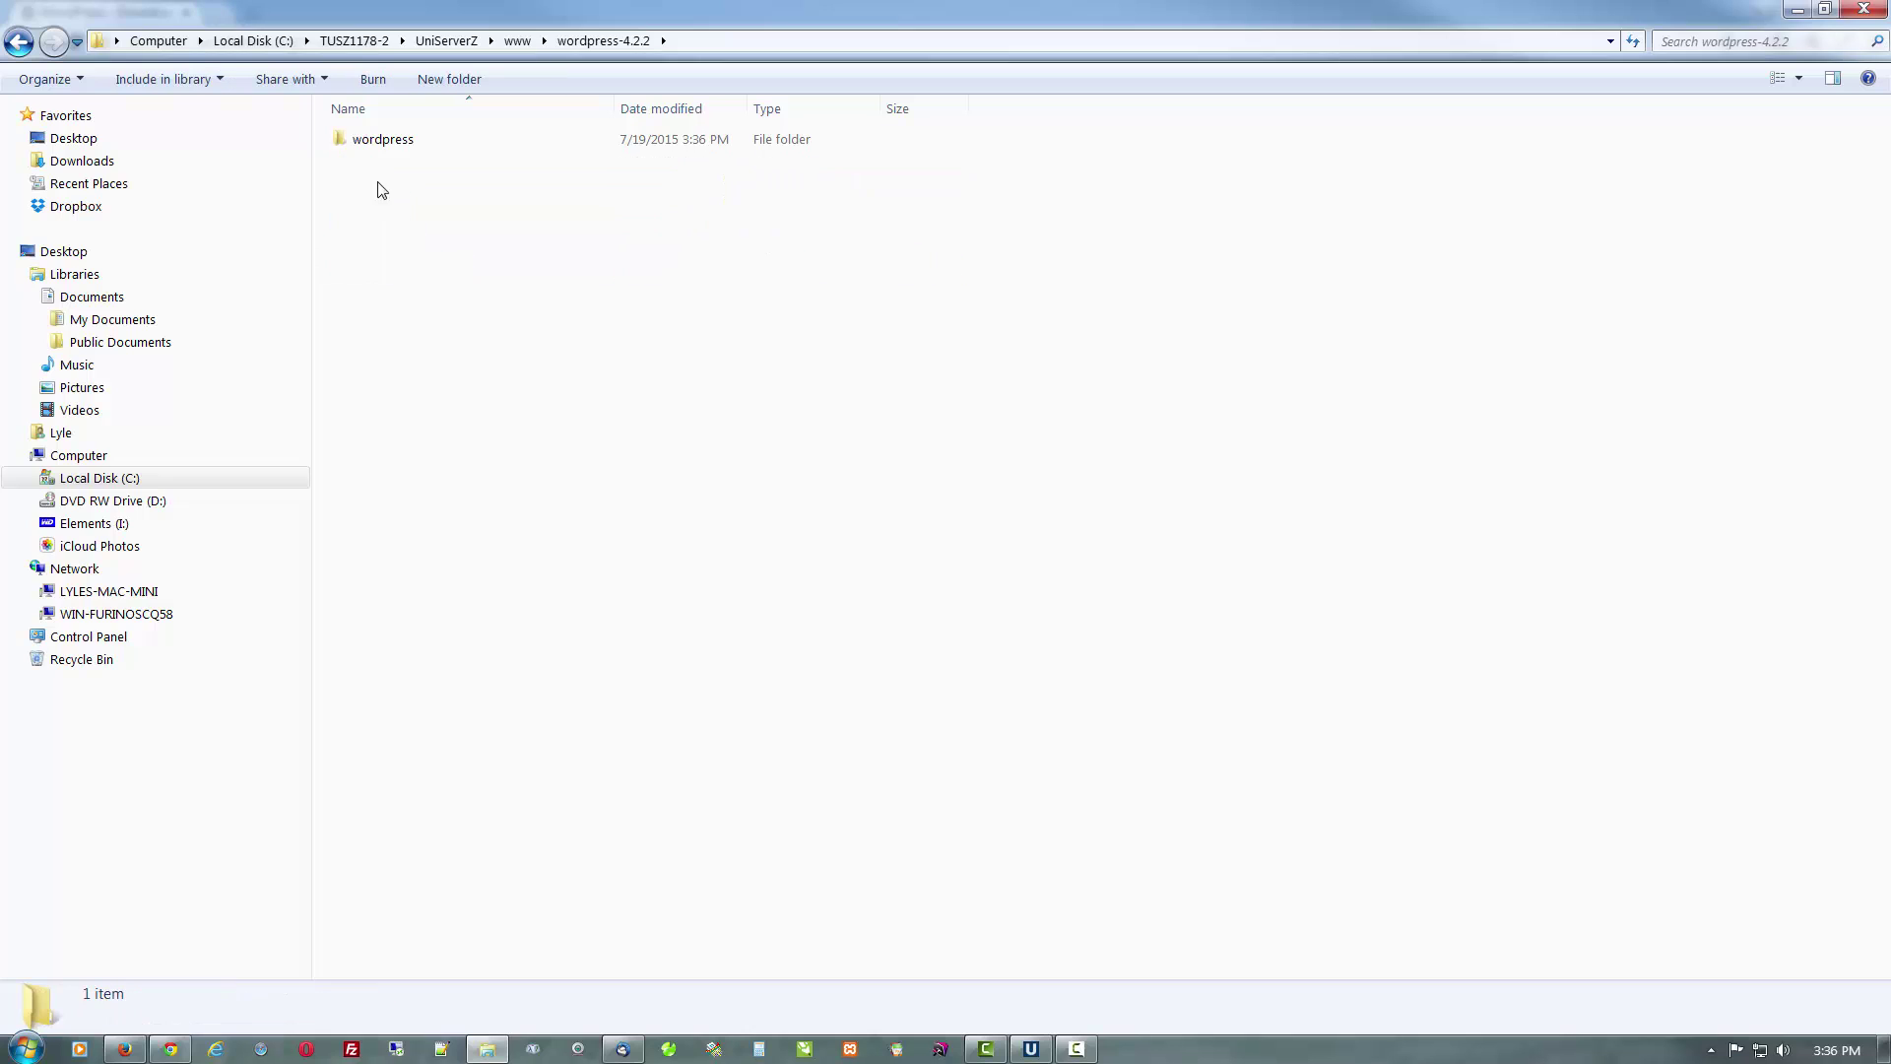
double_click(384, 140)
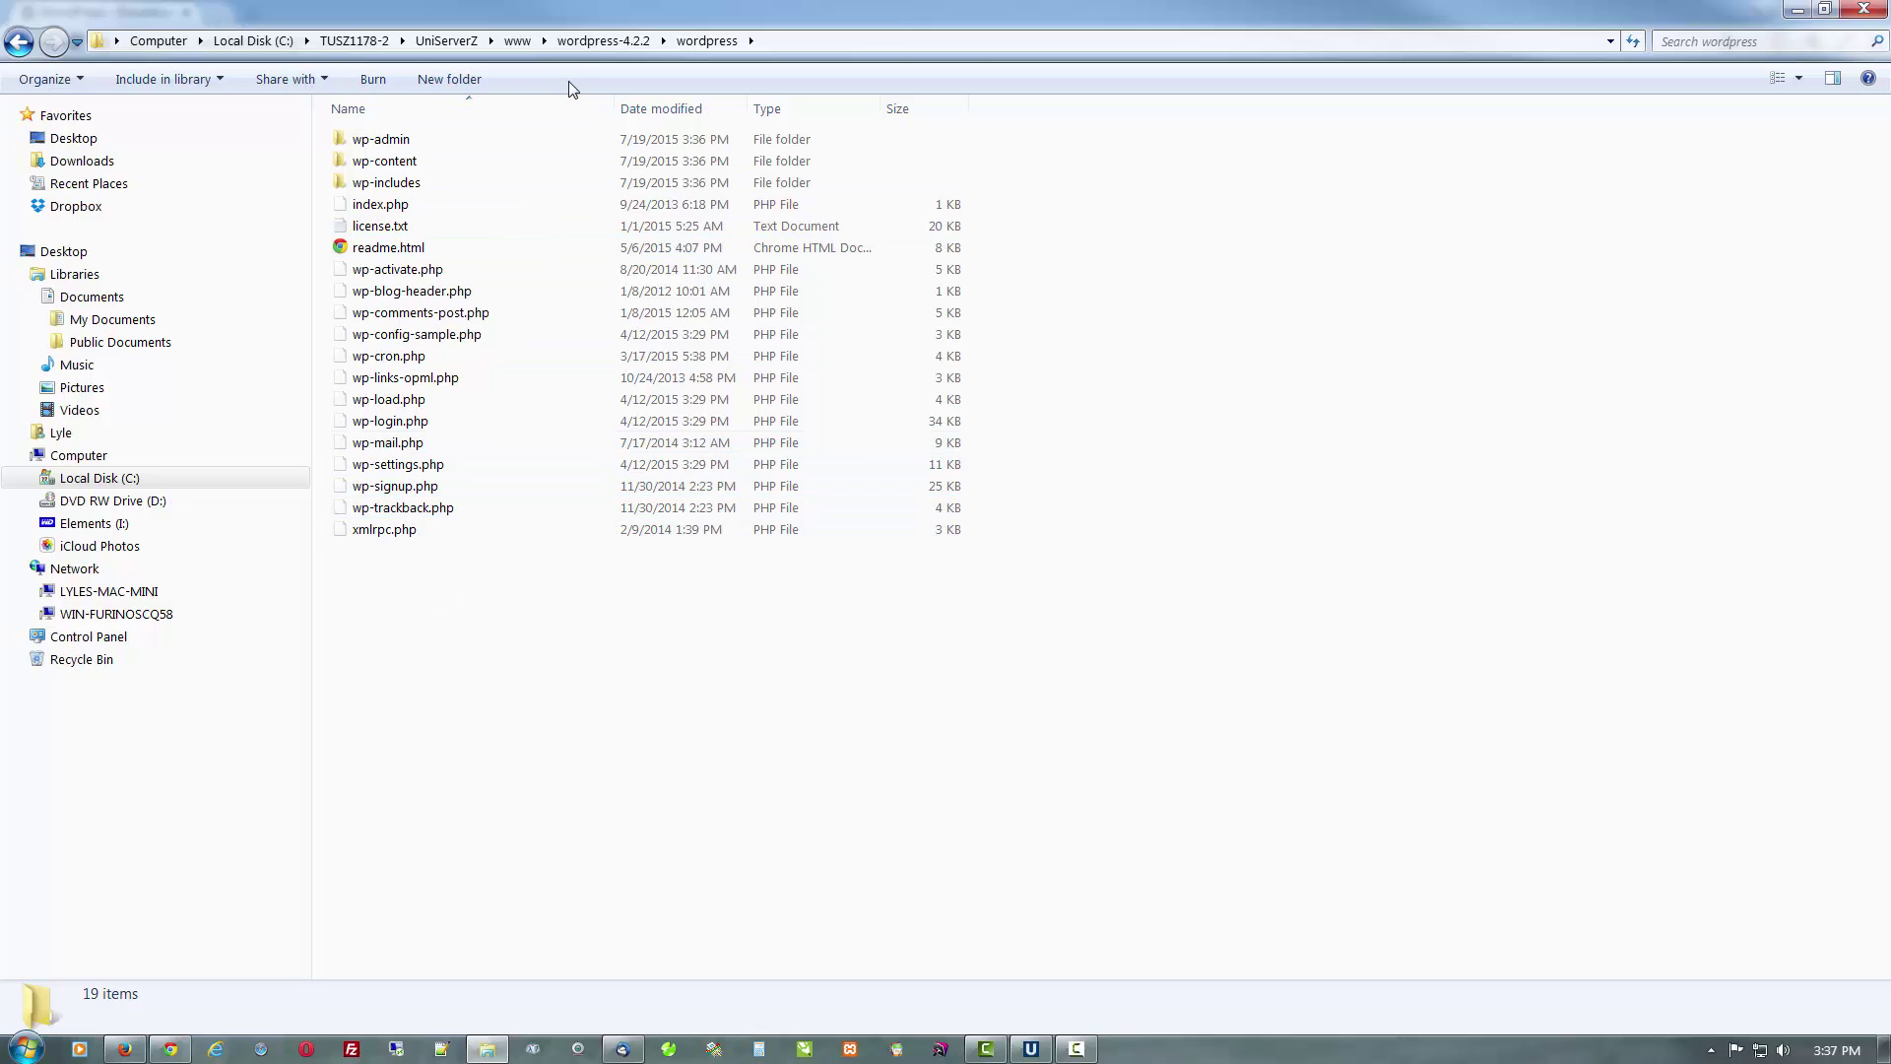
click(591, 41)
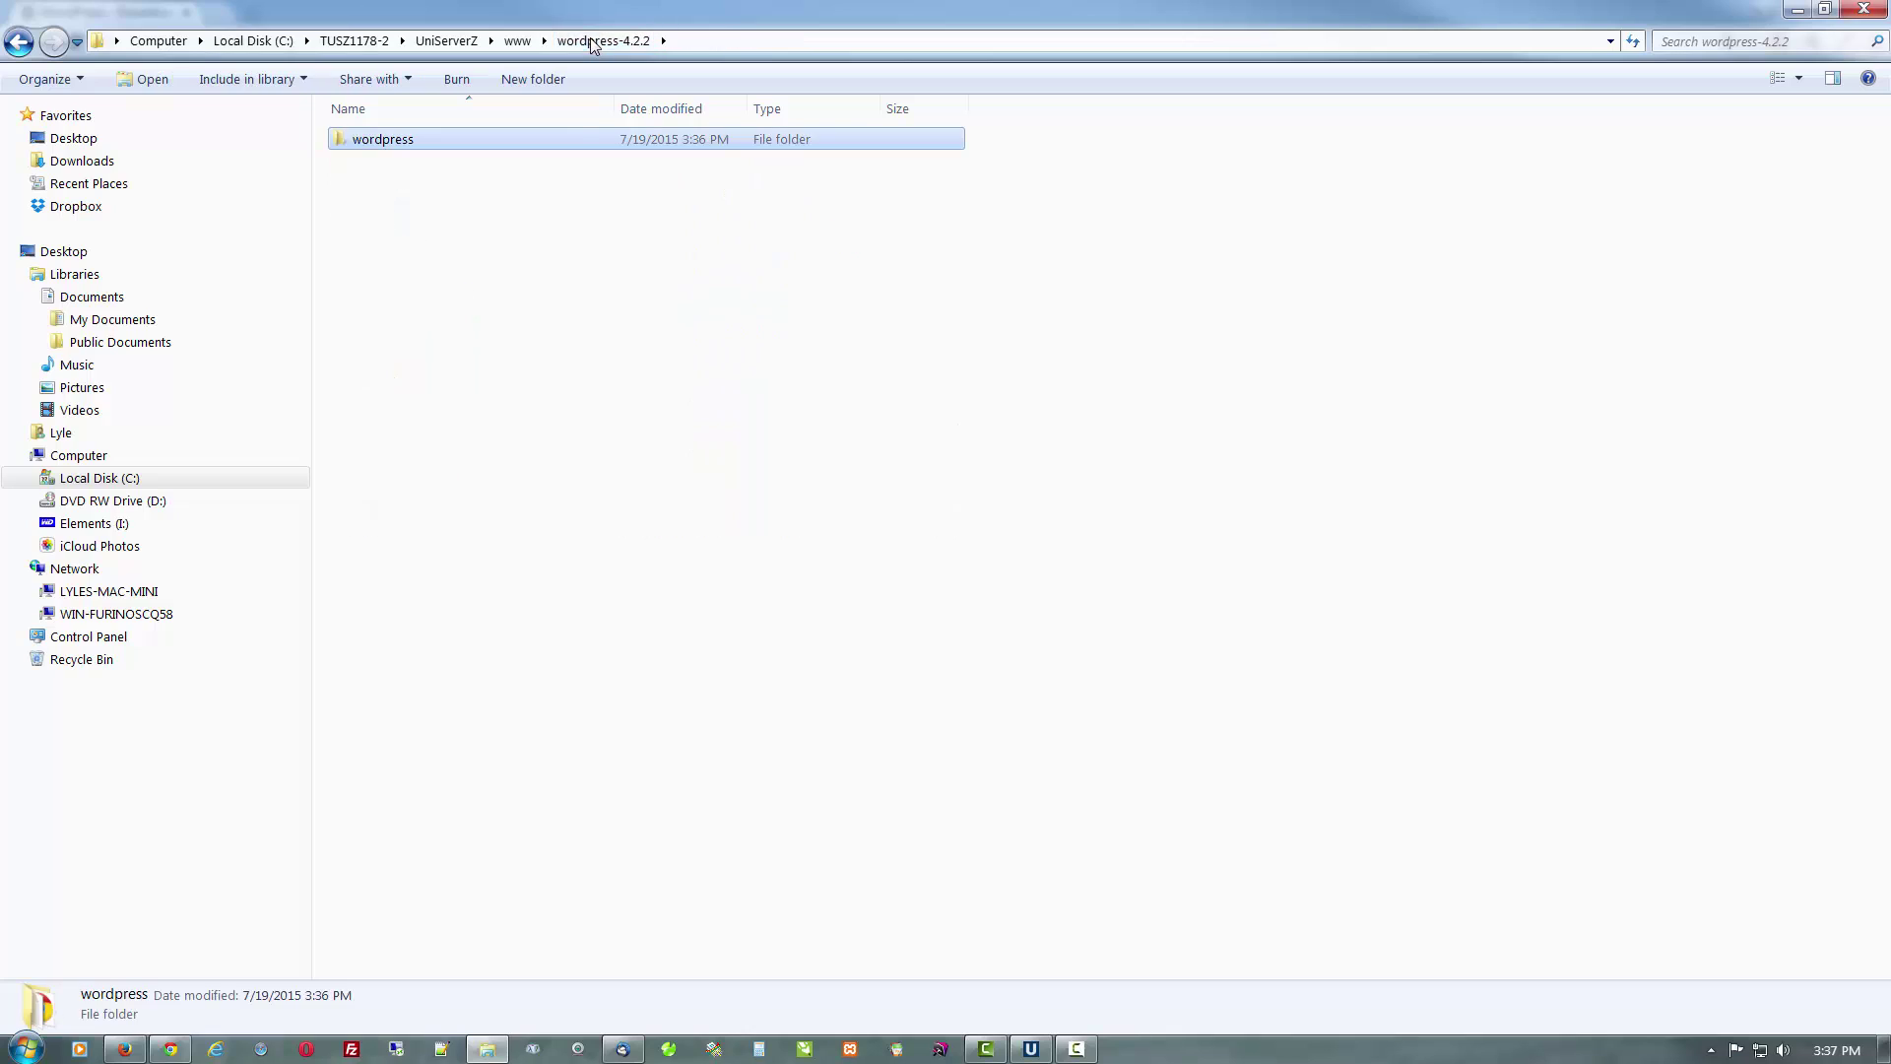
click(532, 205)
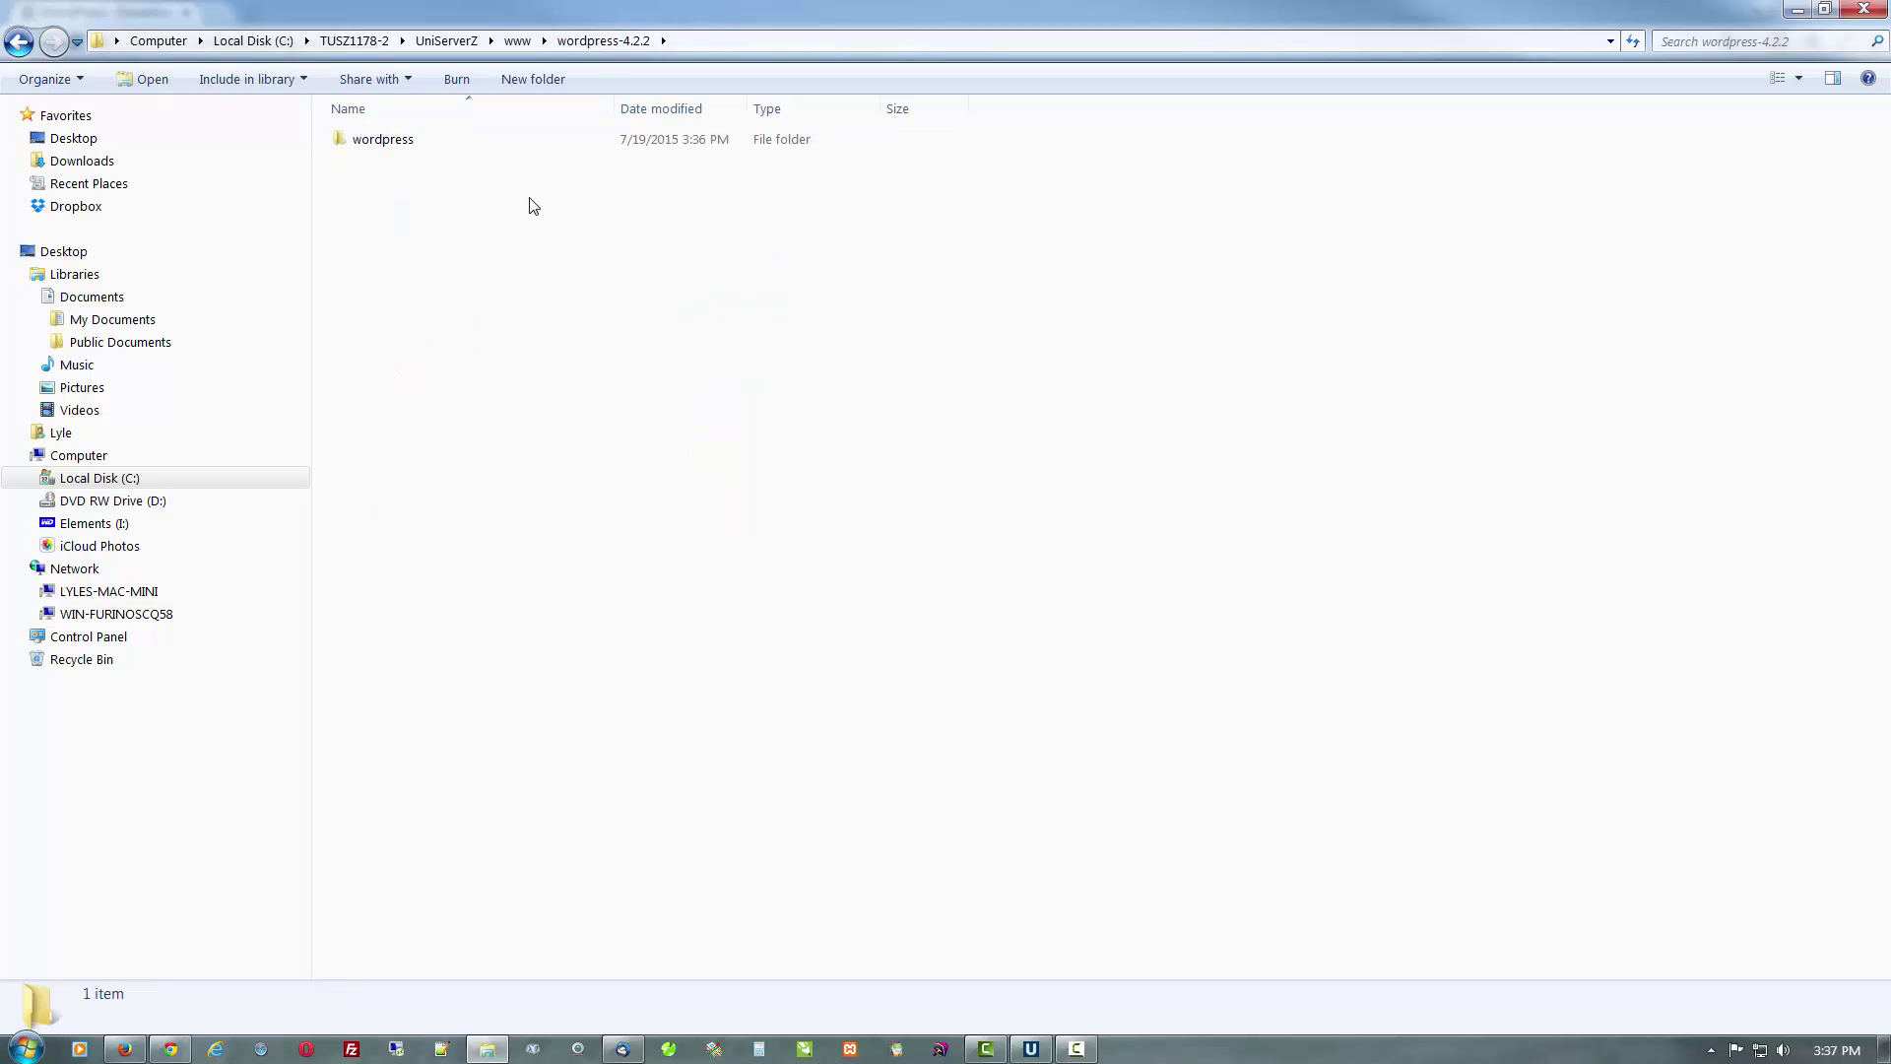
click(474, 144)
right_click(473, 144)
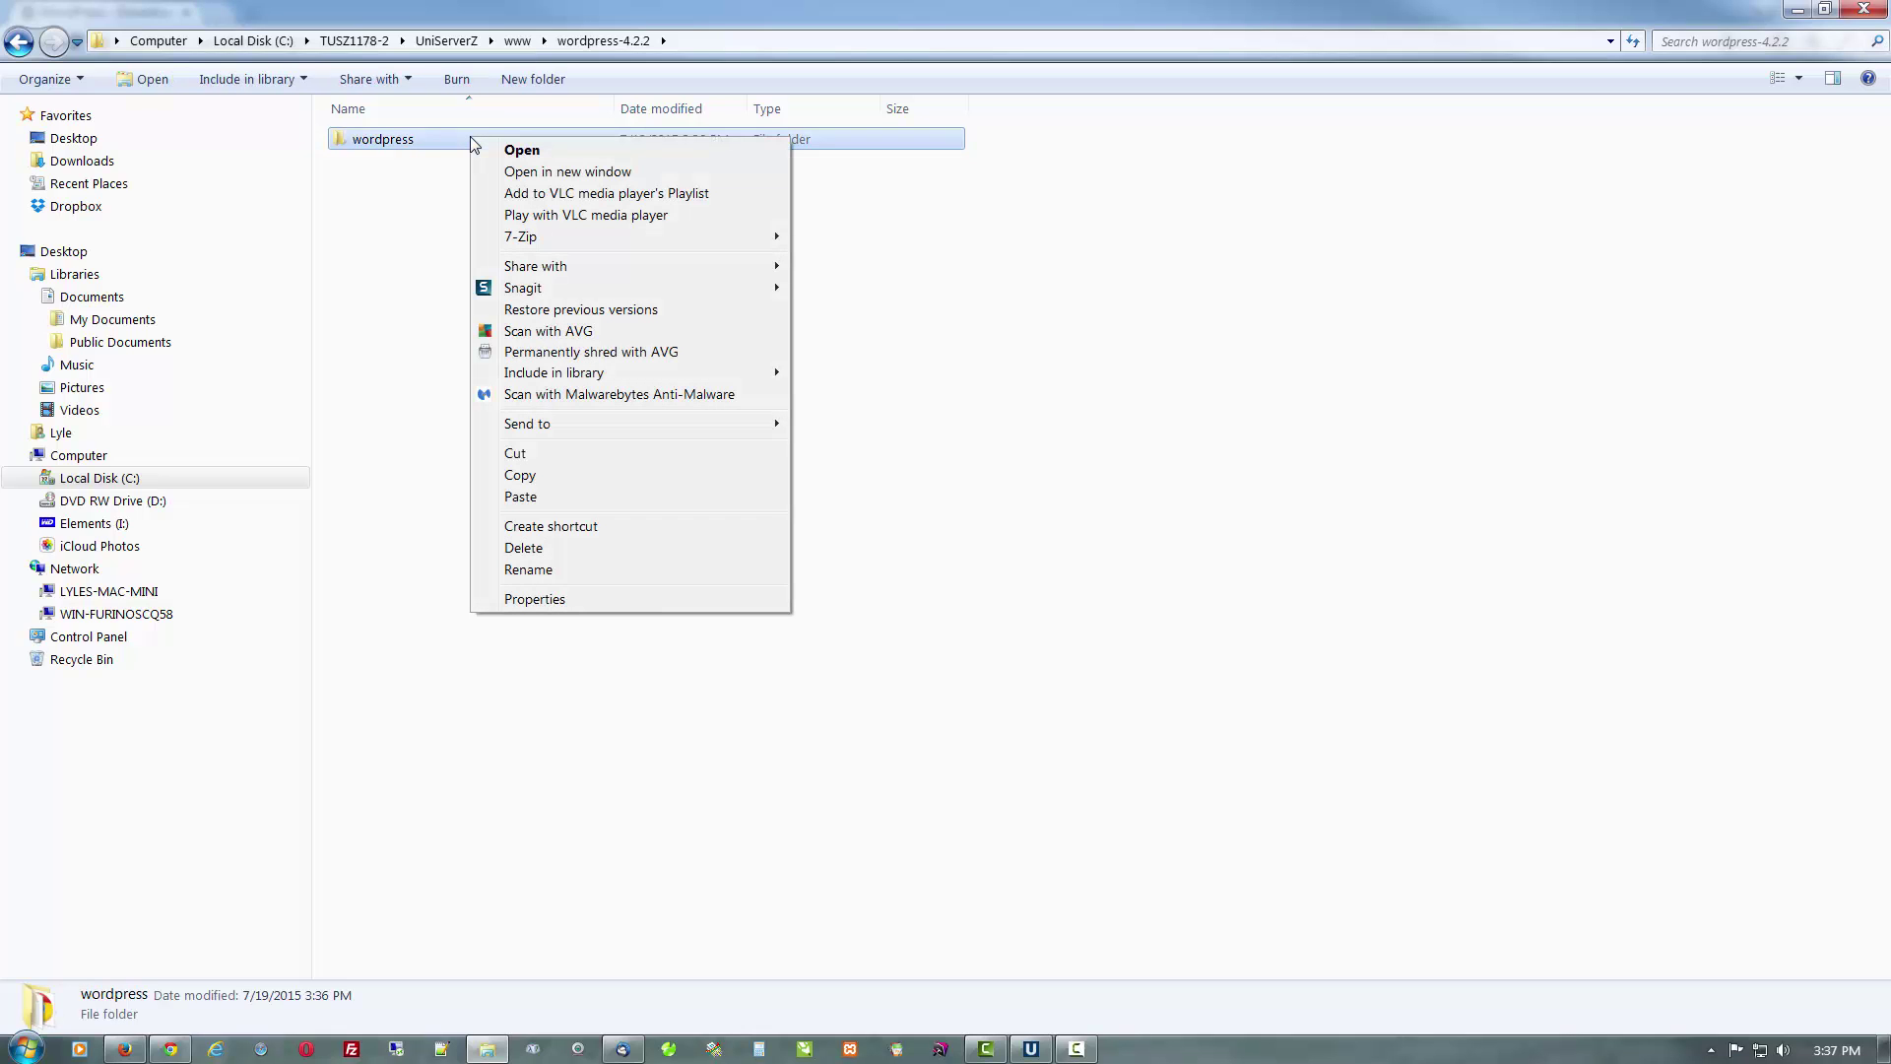
click(544, 479)
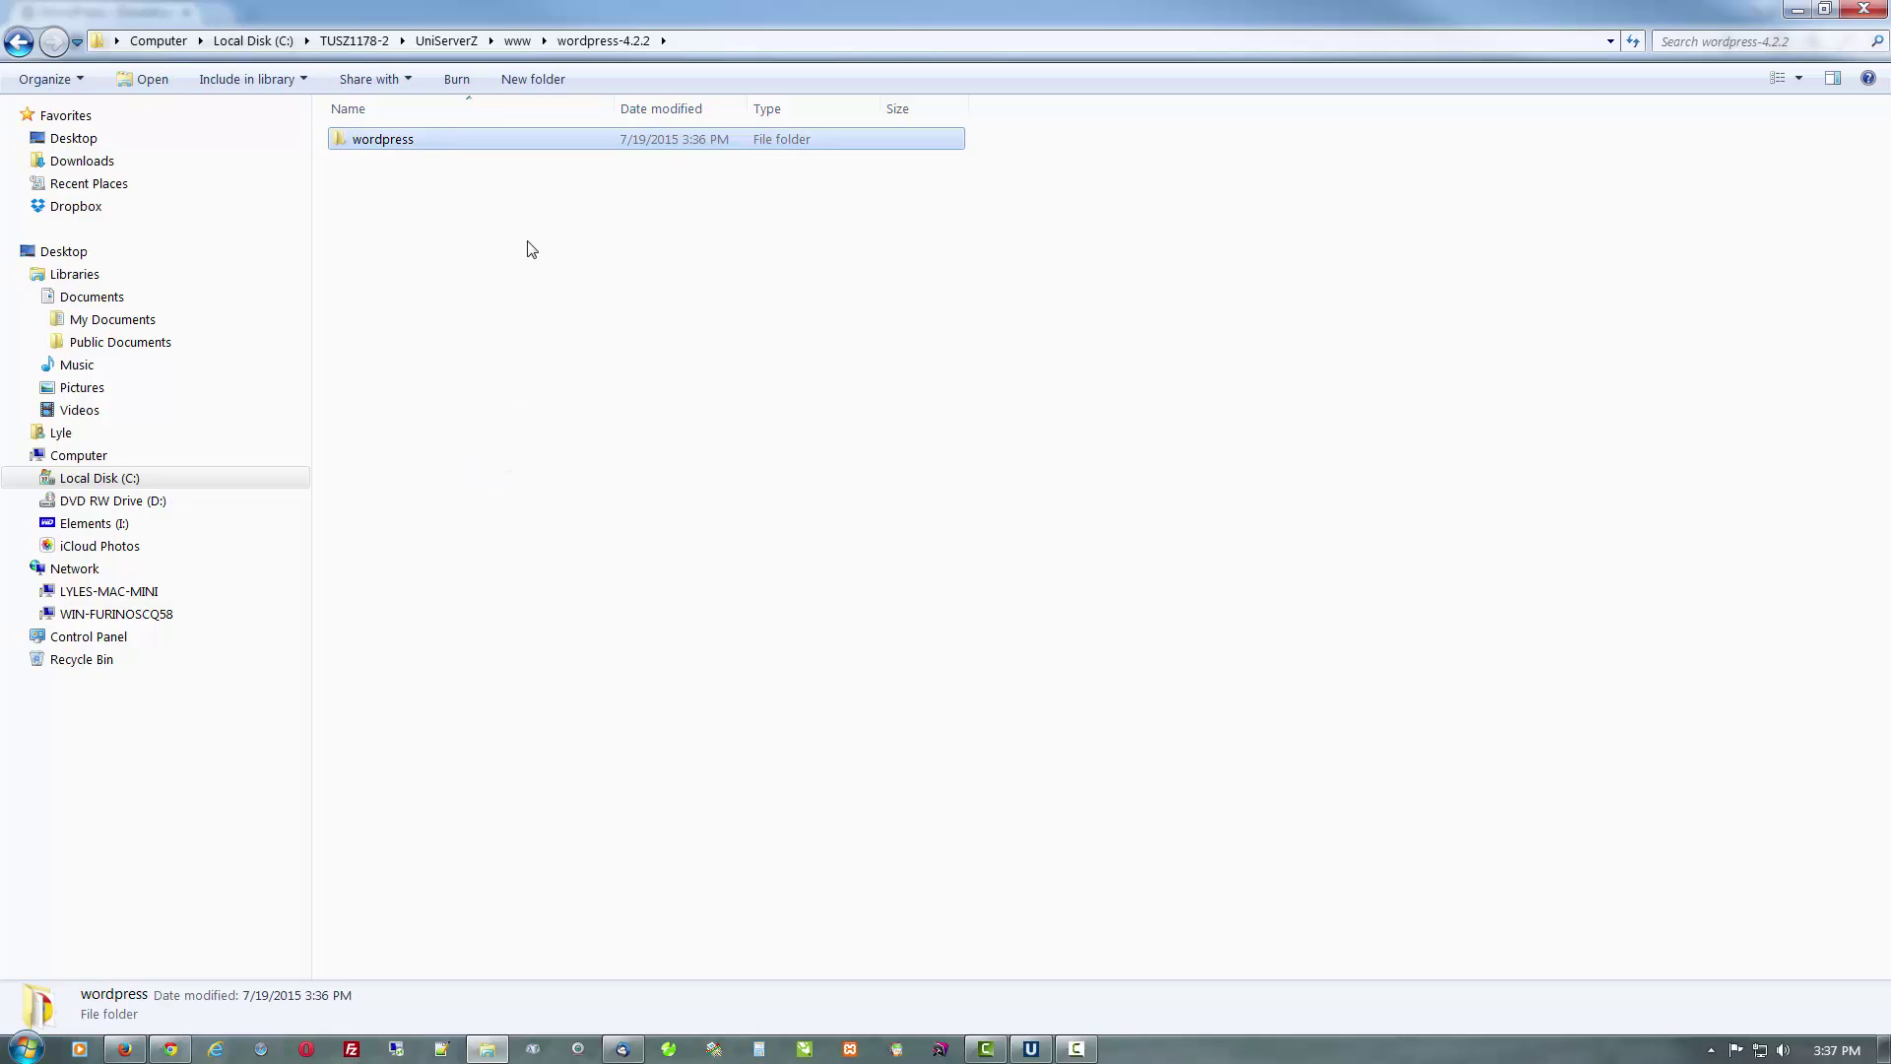
click(518, 42)
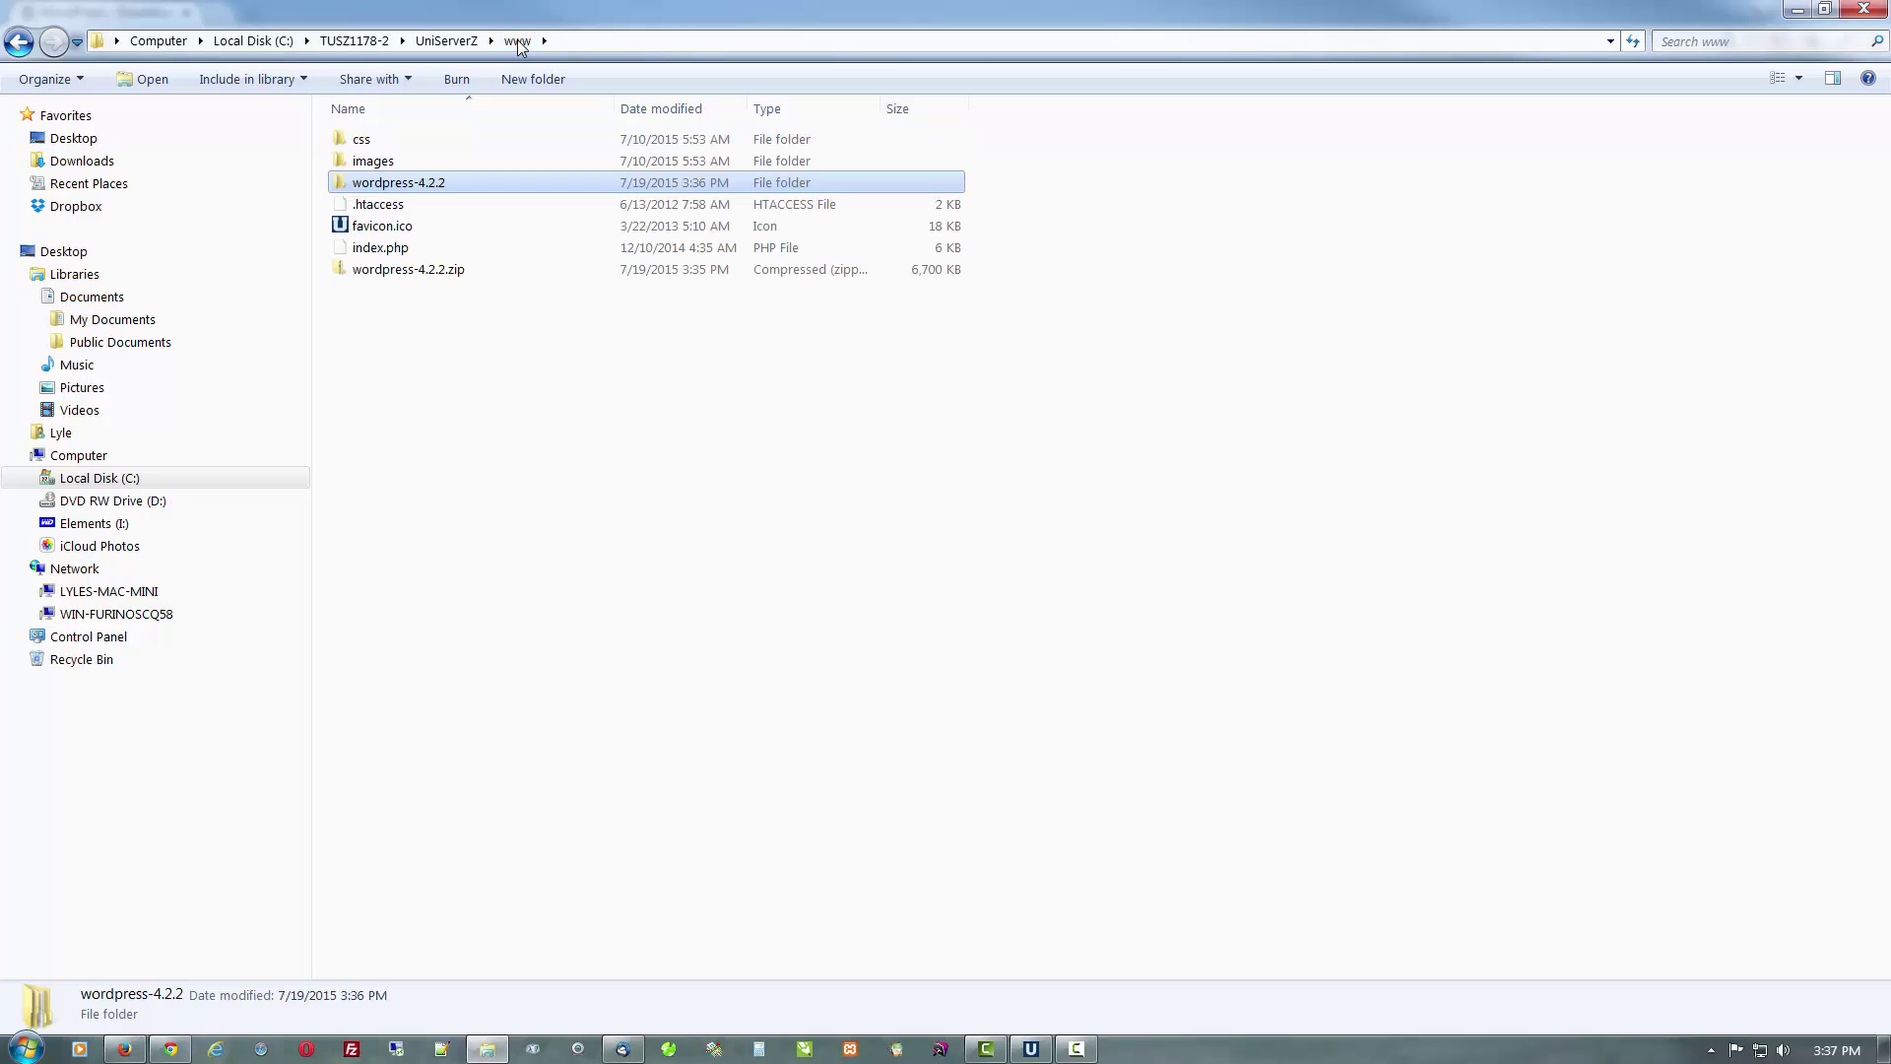
click(456, 400)
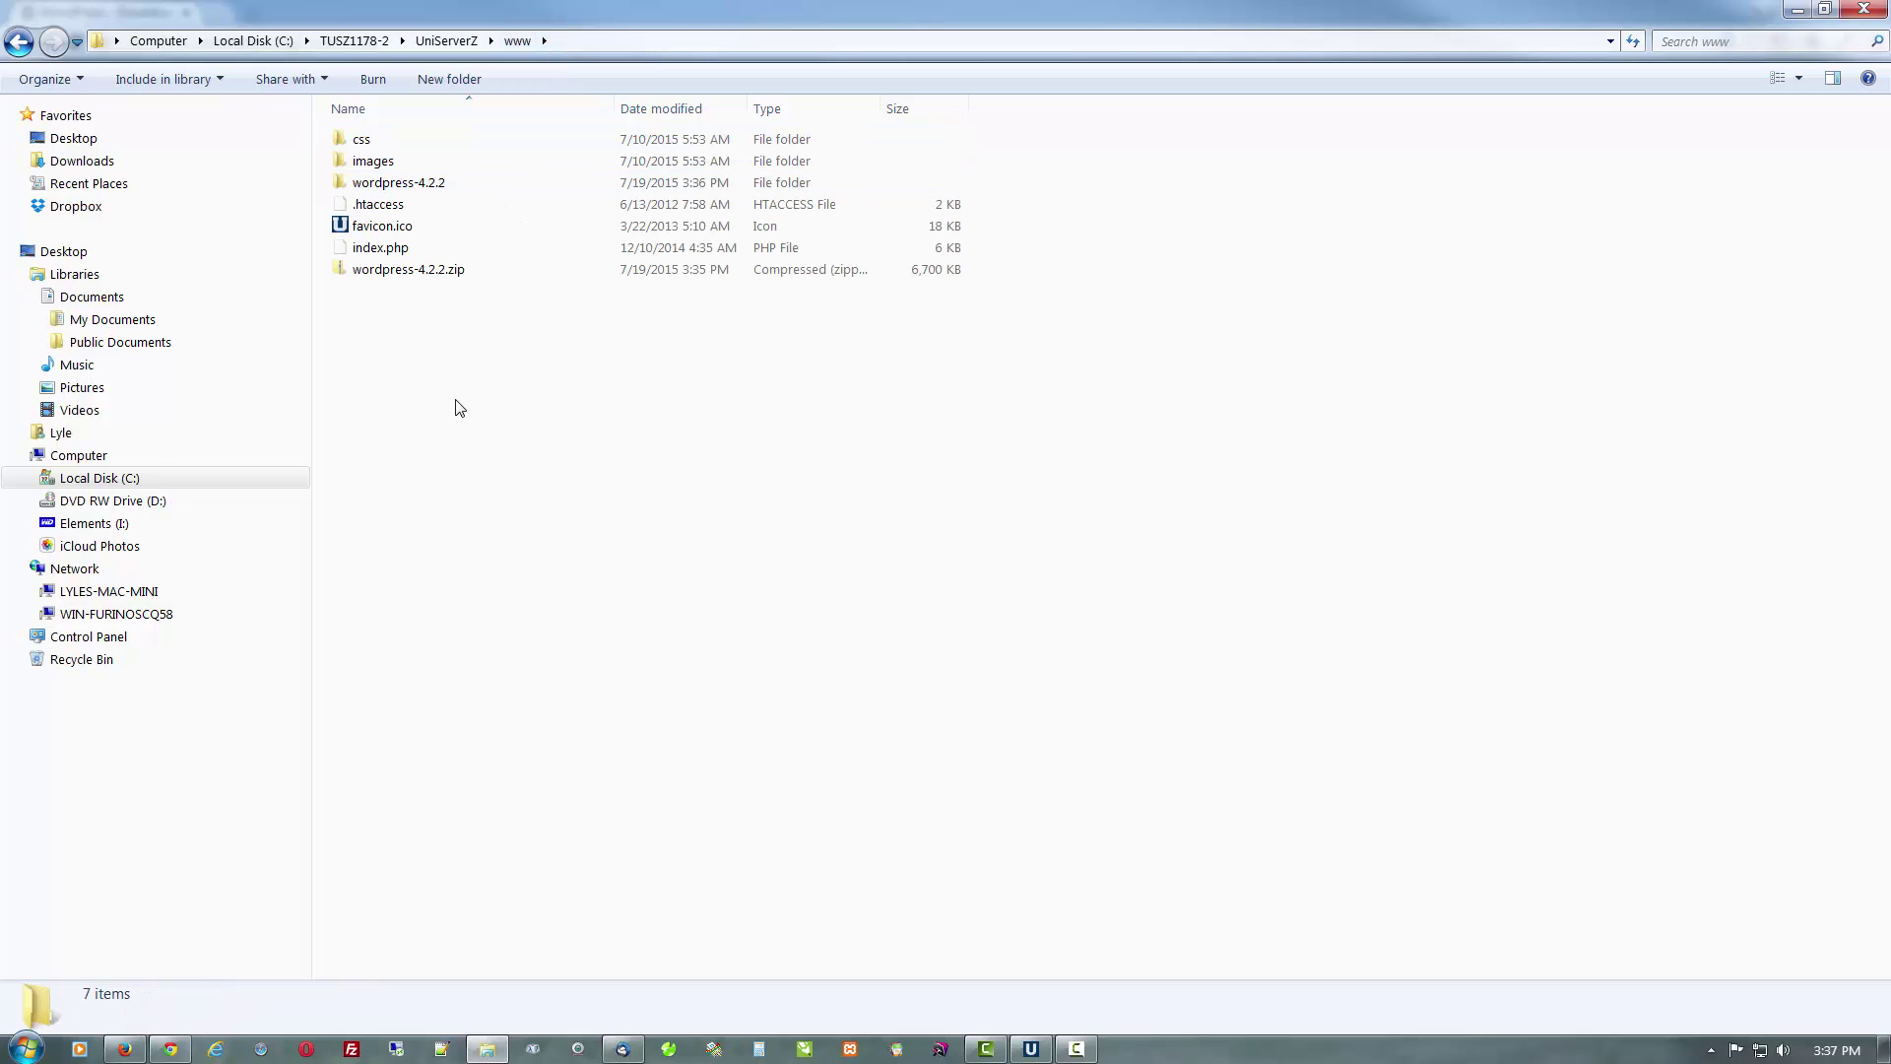
right_click(456, 400)
click(505, 536)
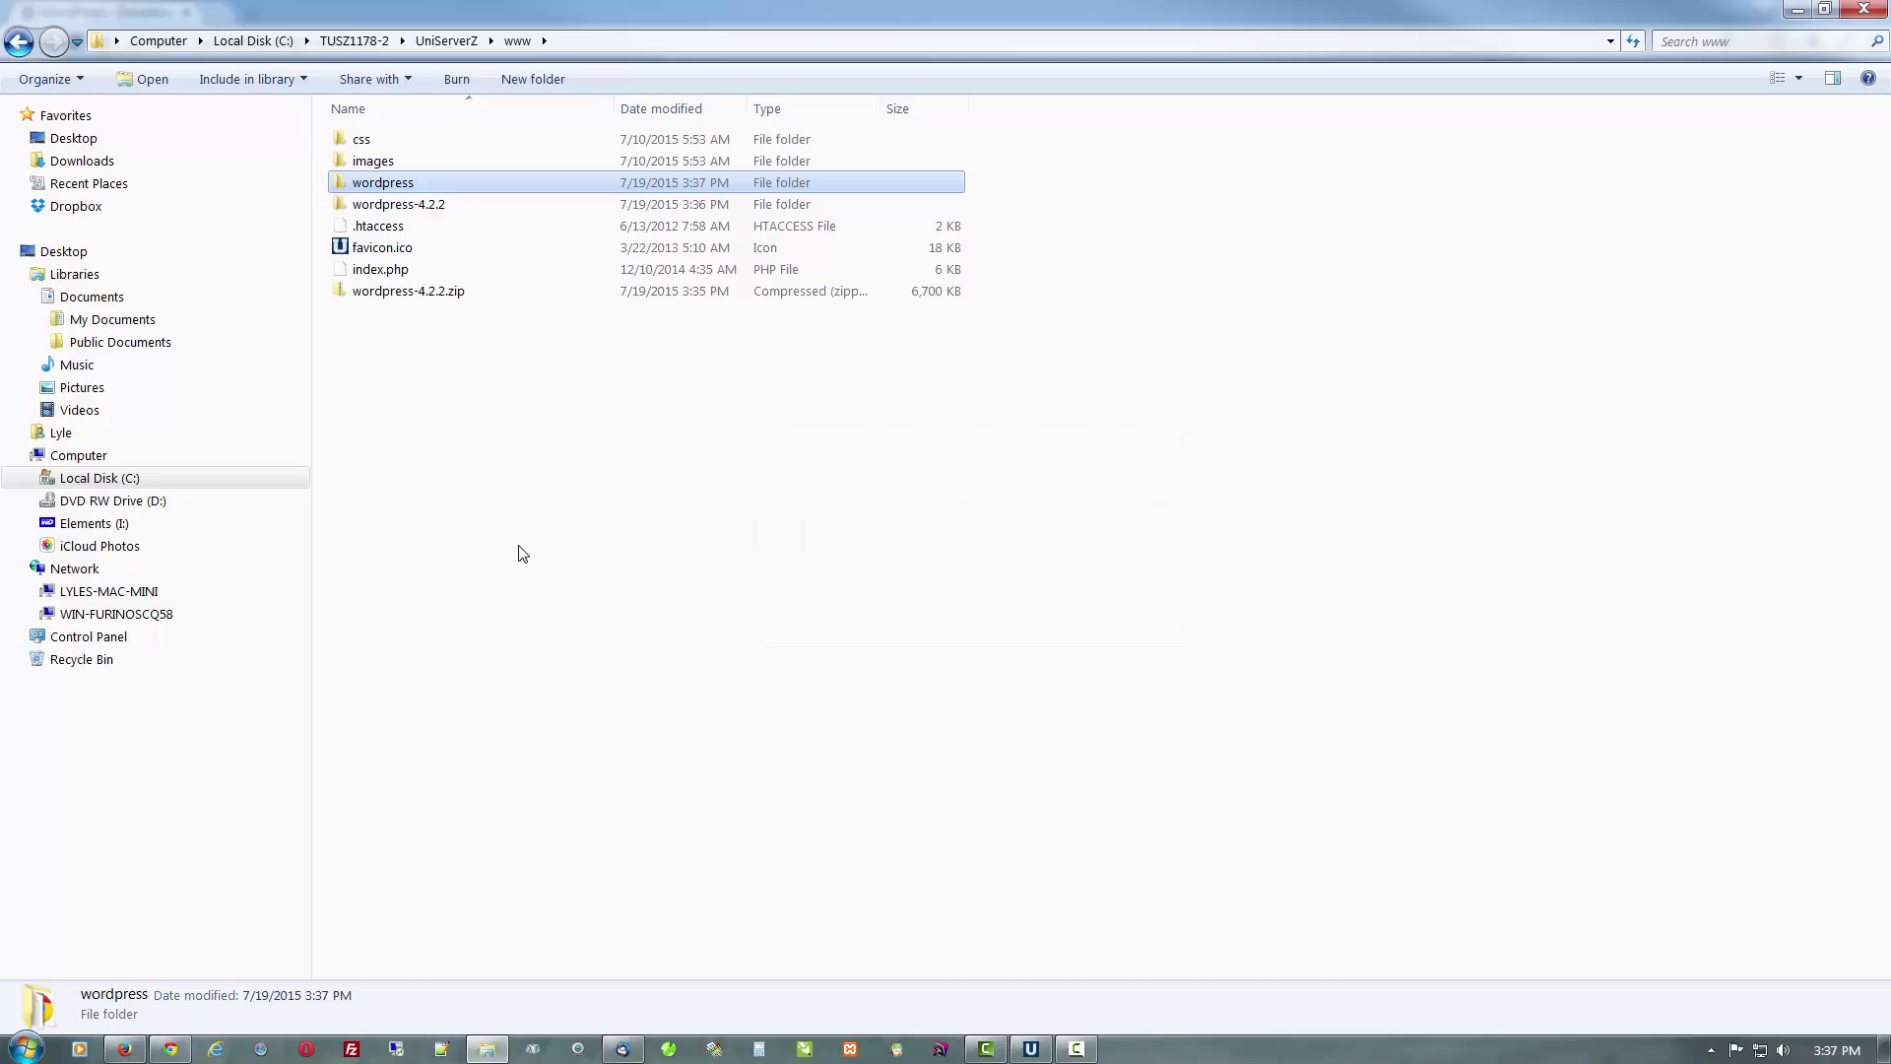
double_click(425, 206)
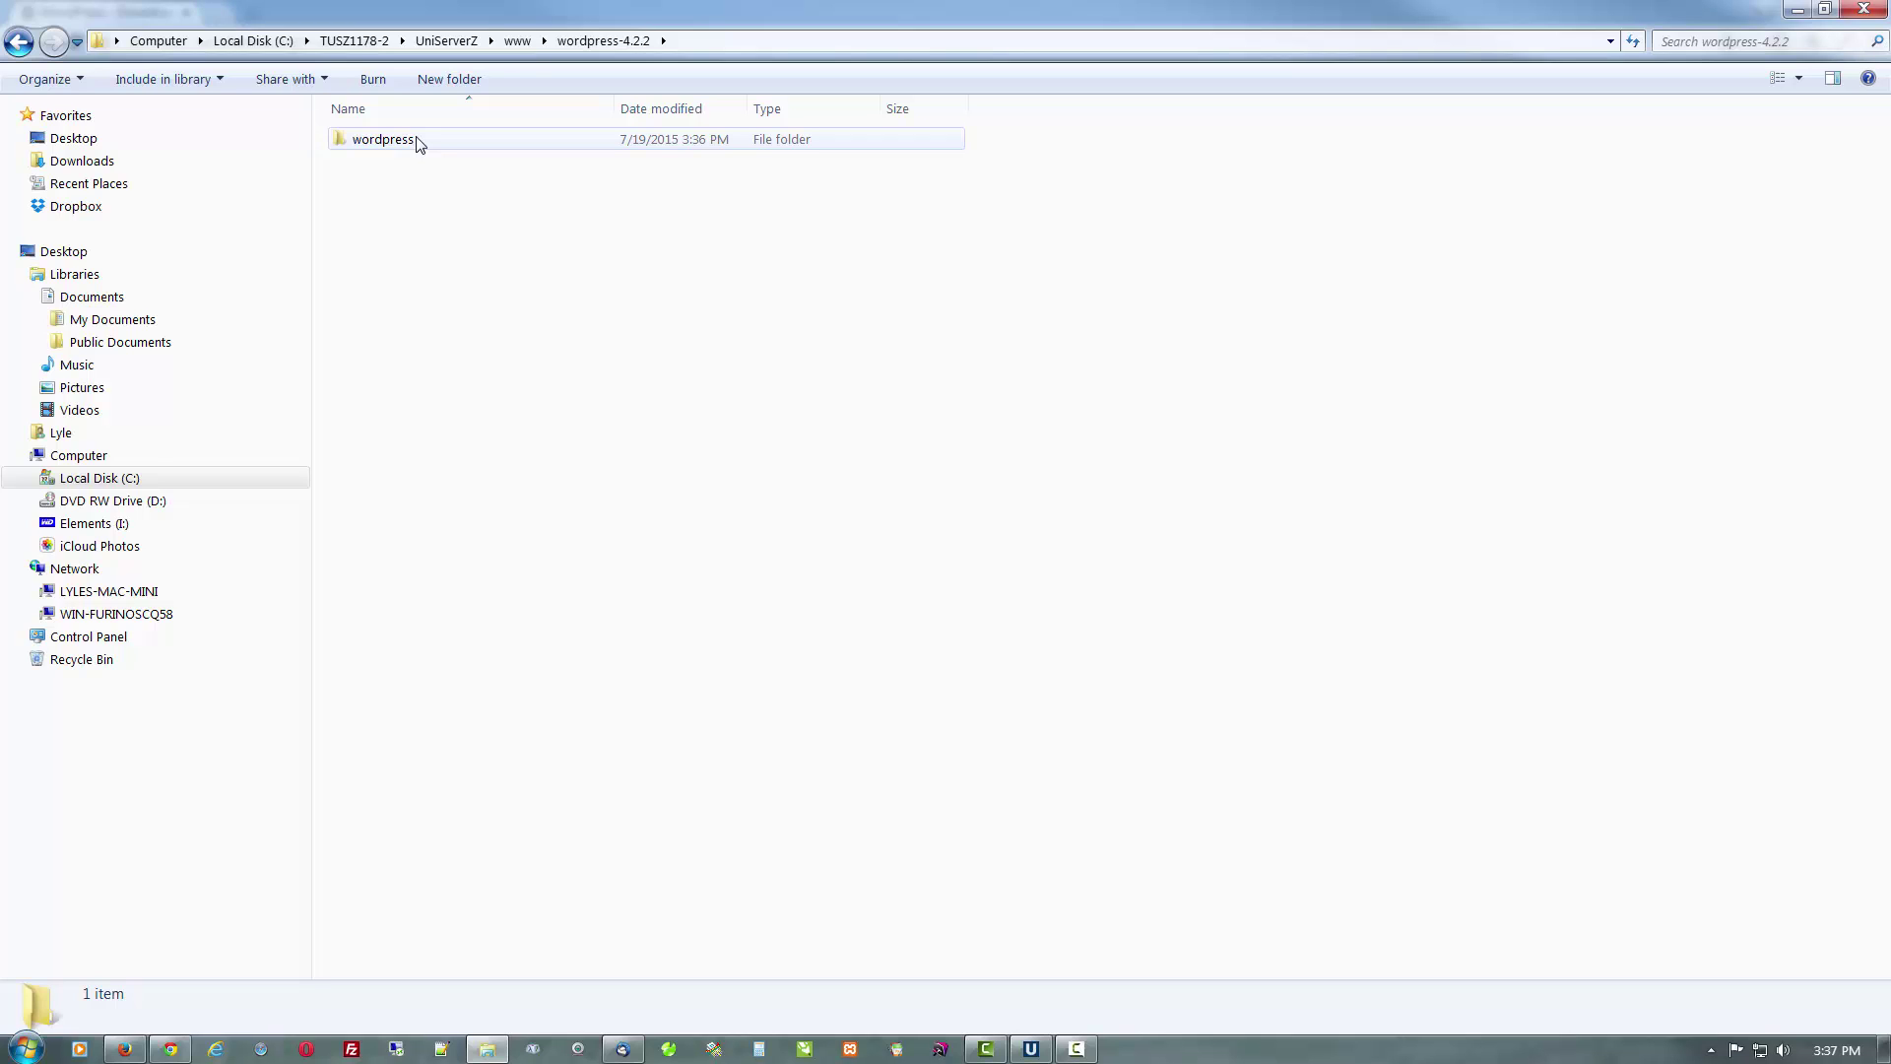
click(515, 40)
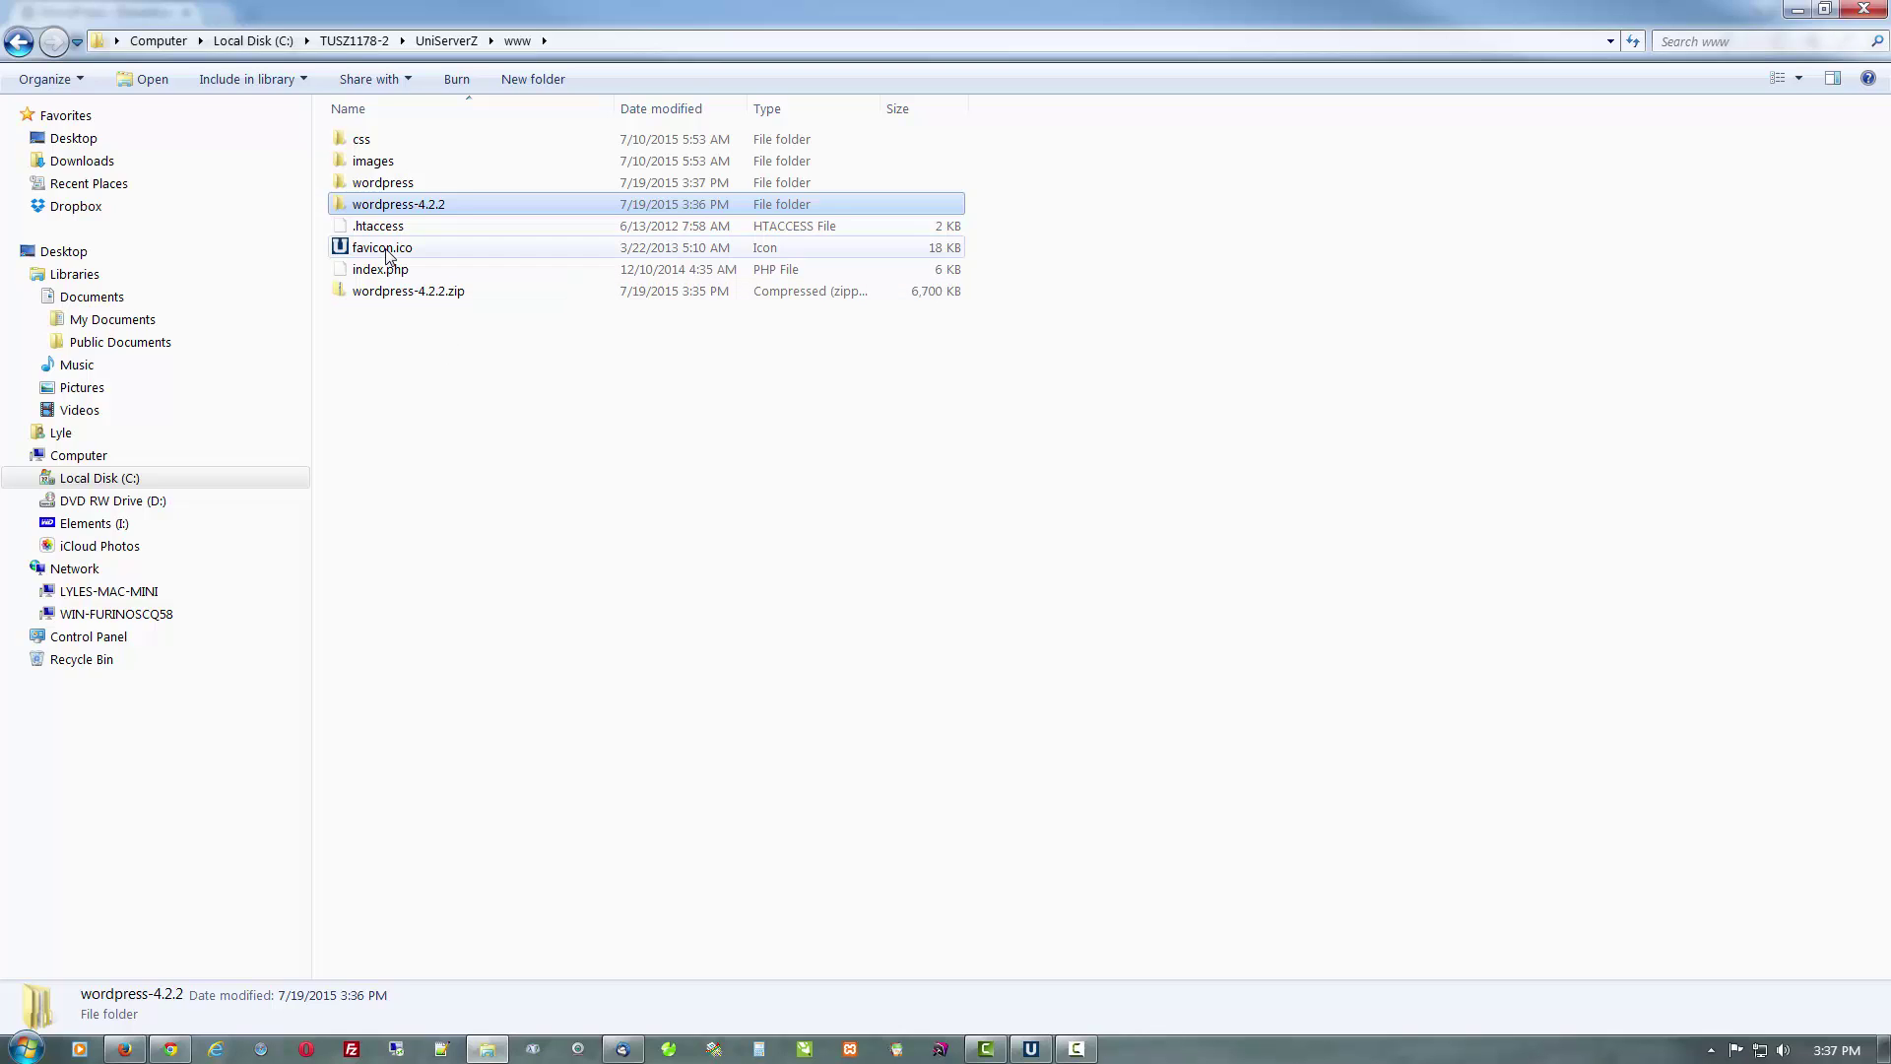
click(399, 296)
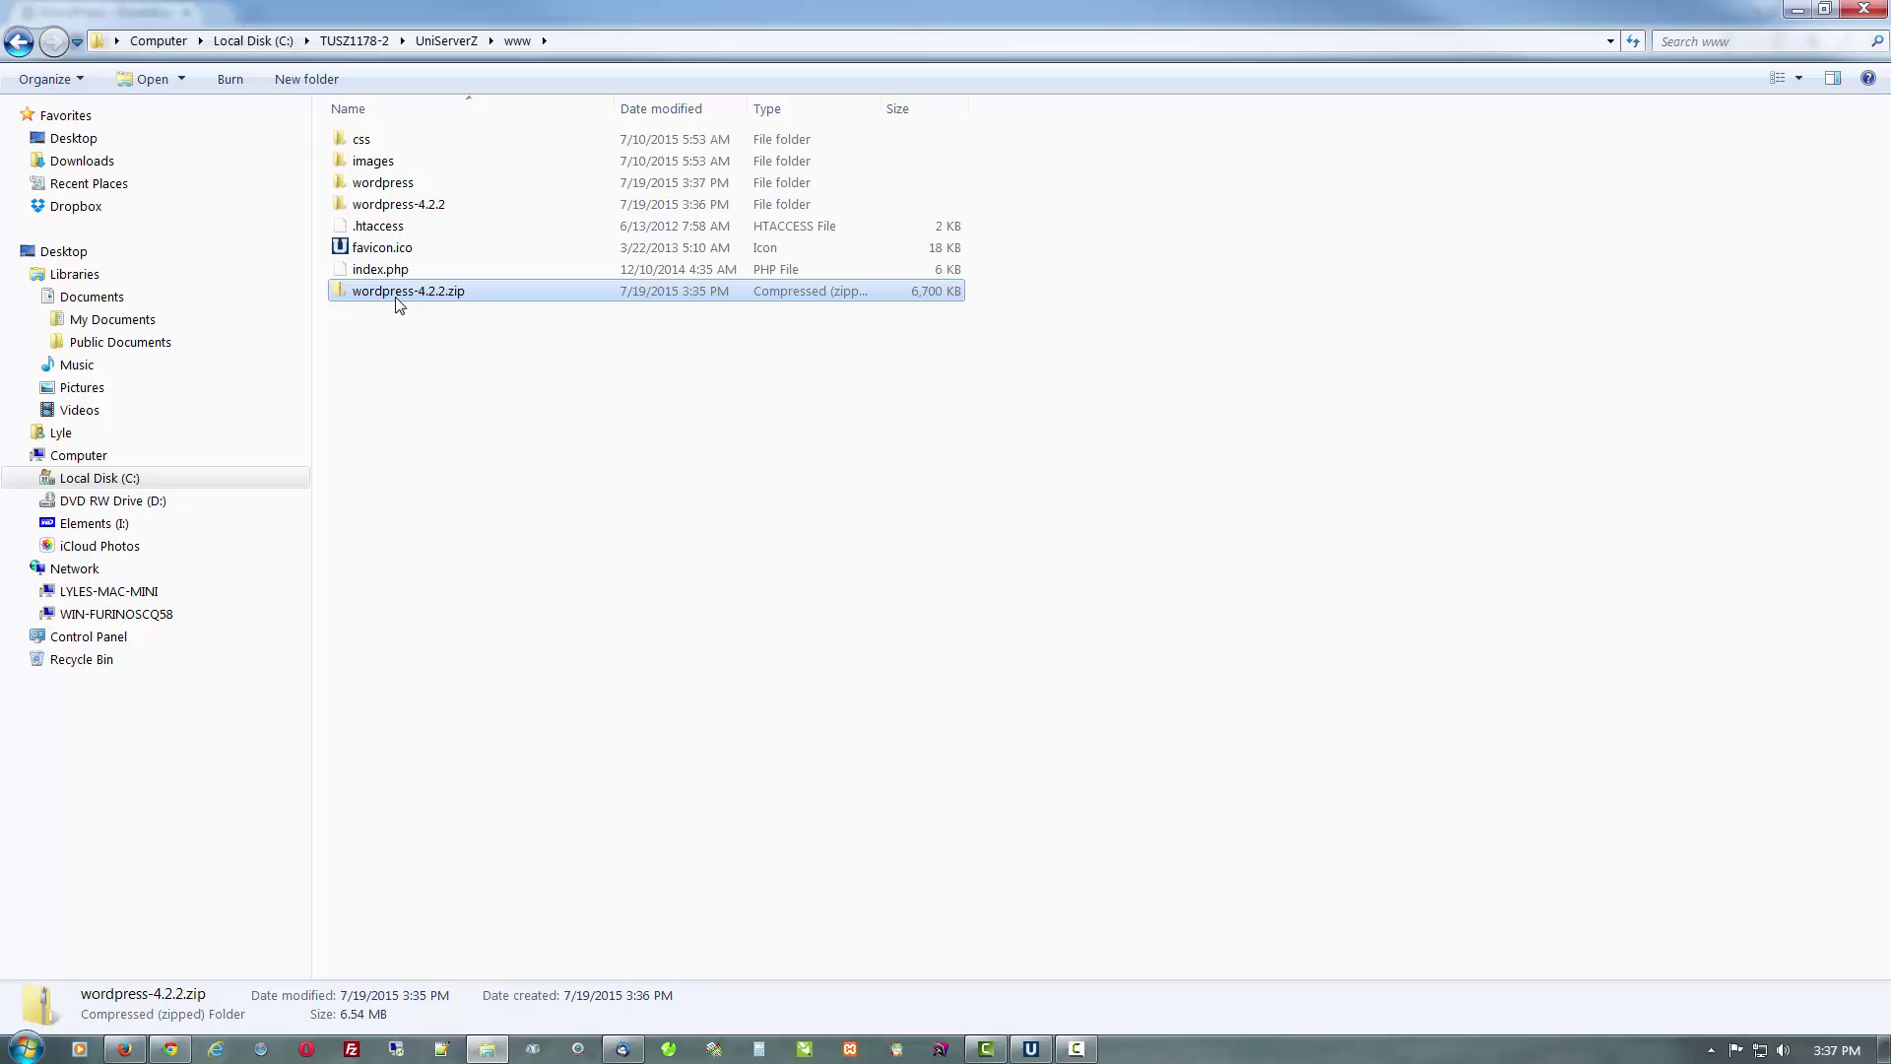
right_click(398, 305)
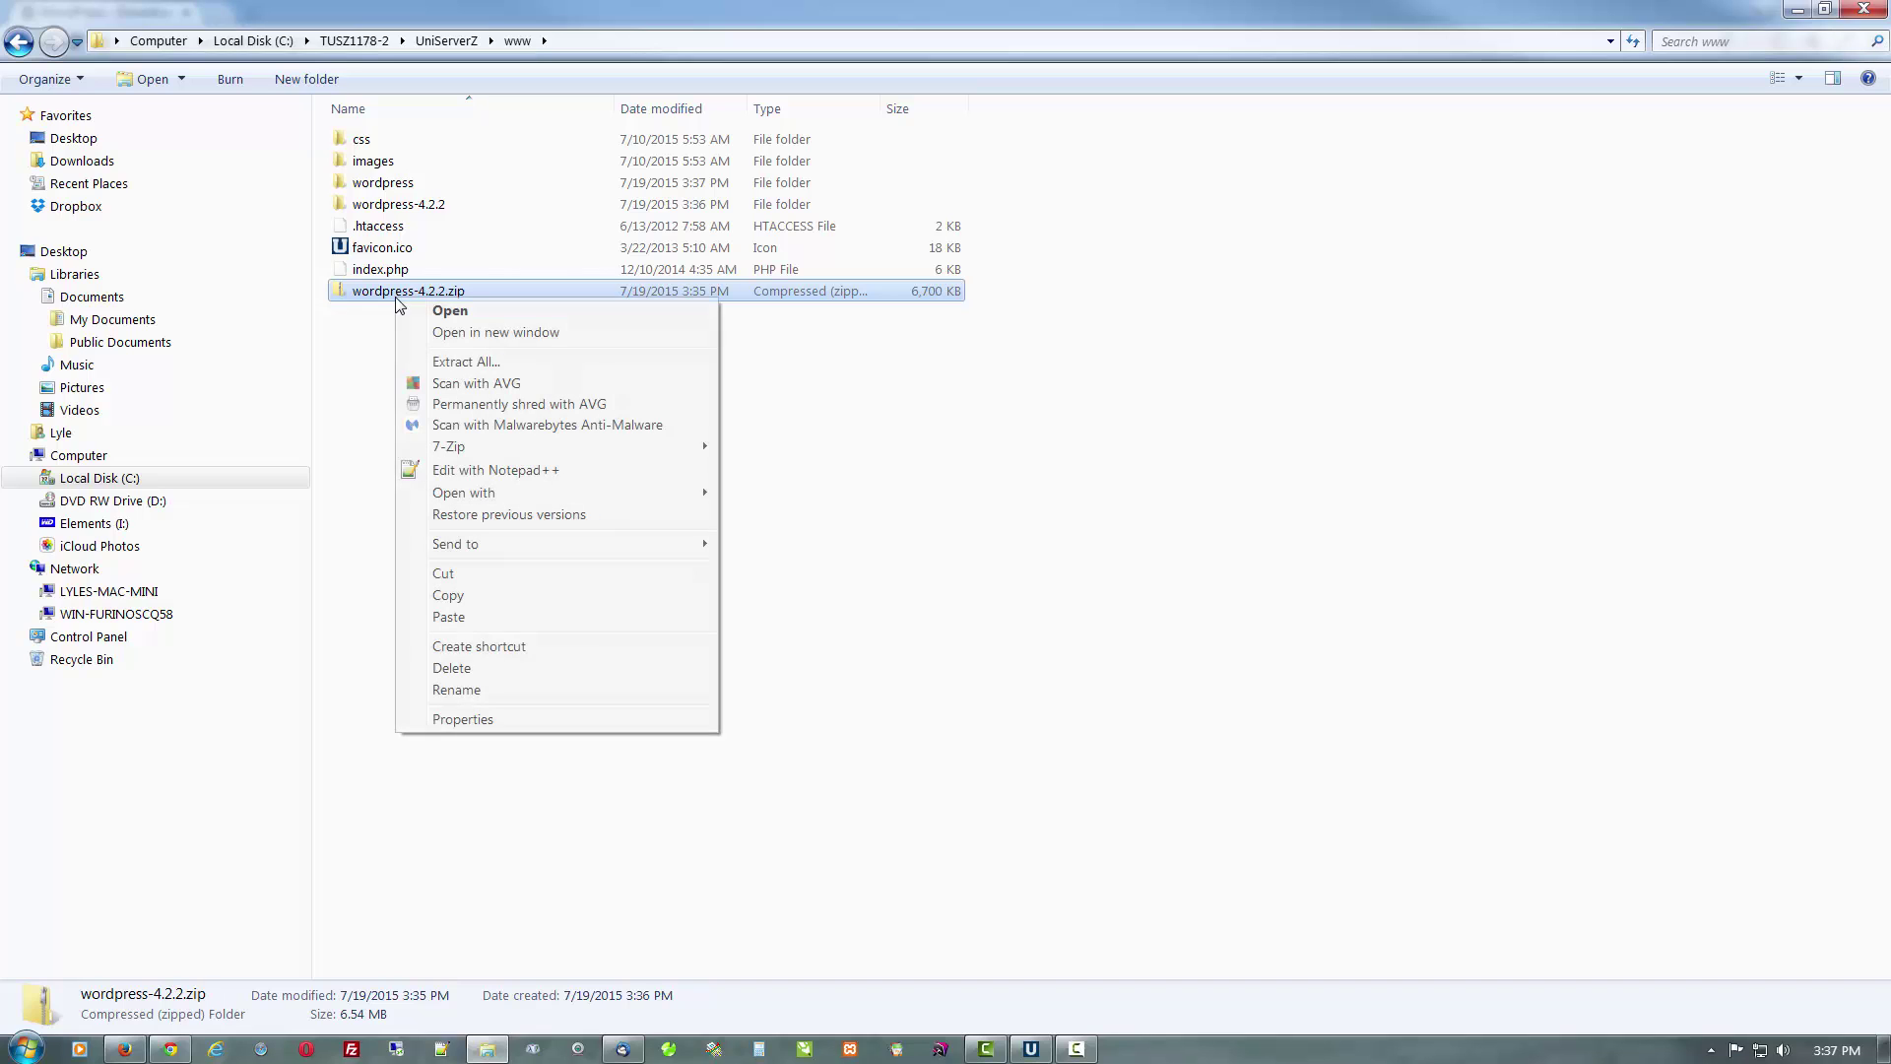
click(450, 669)
key(Return)
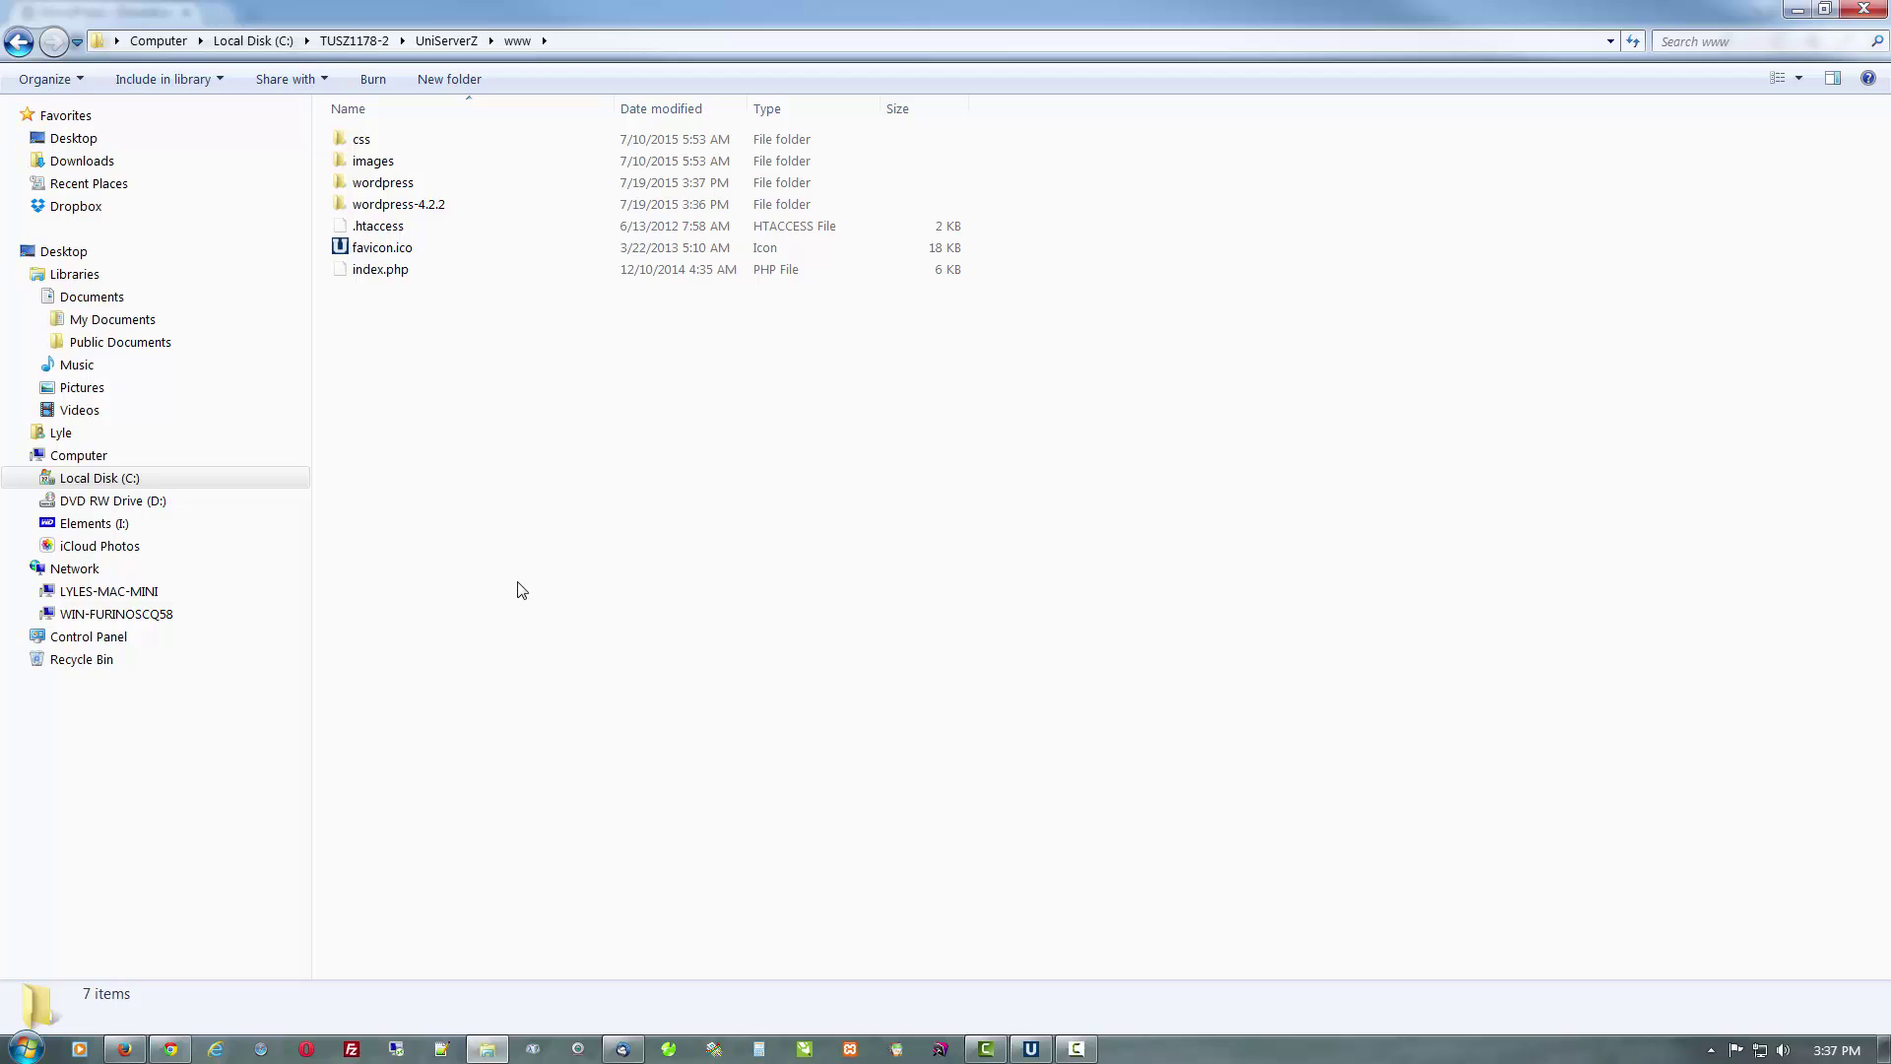
double_click(417, 196)
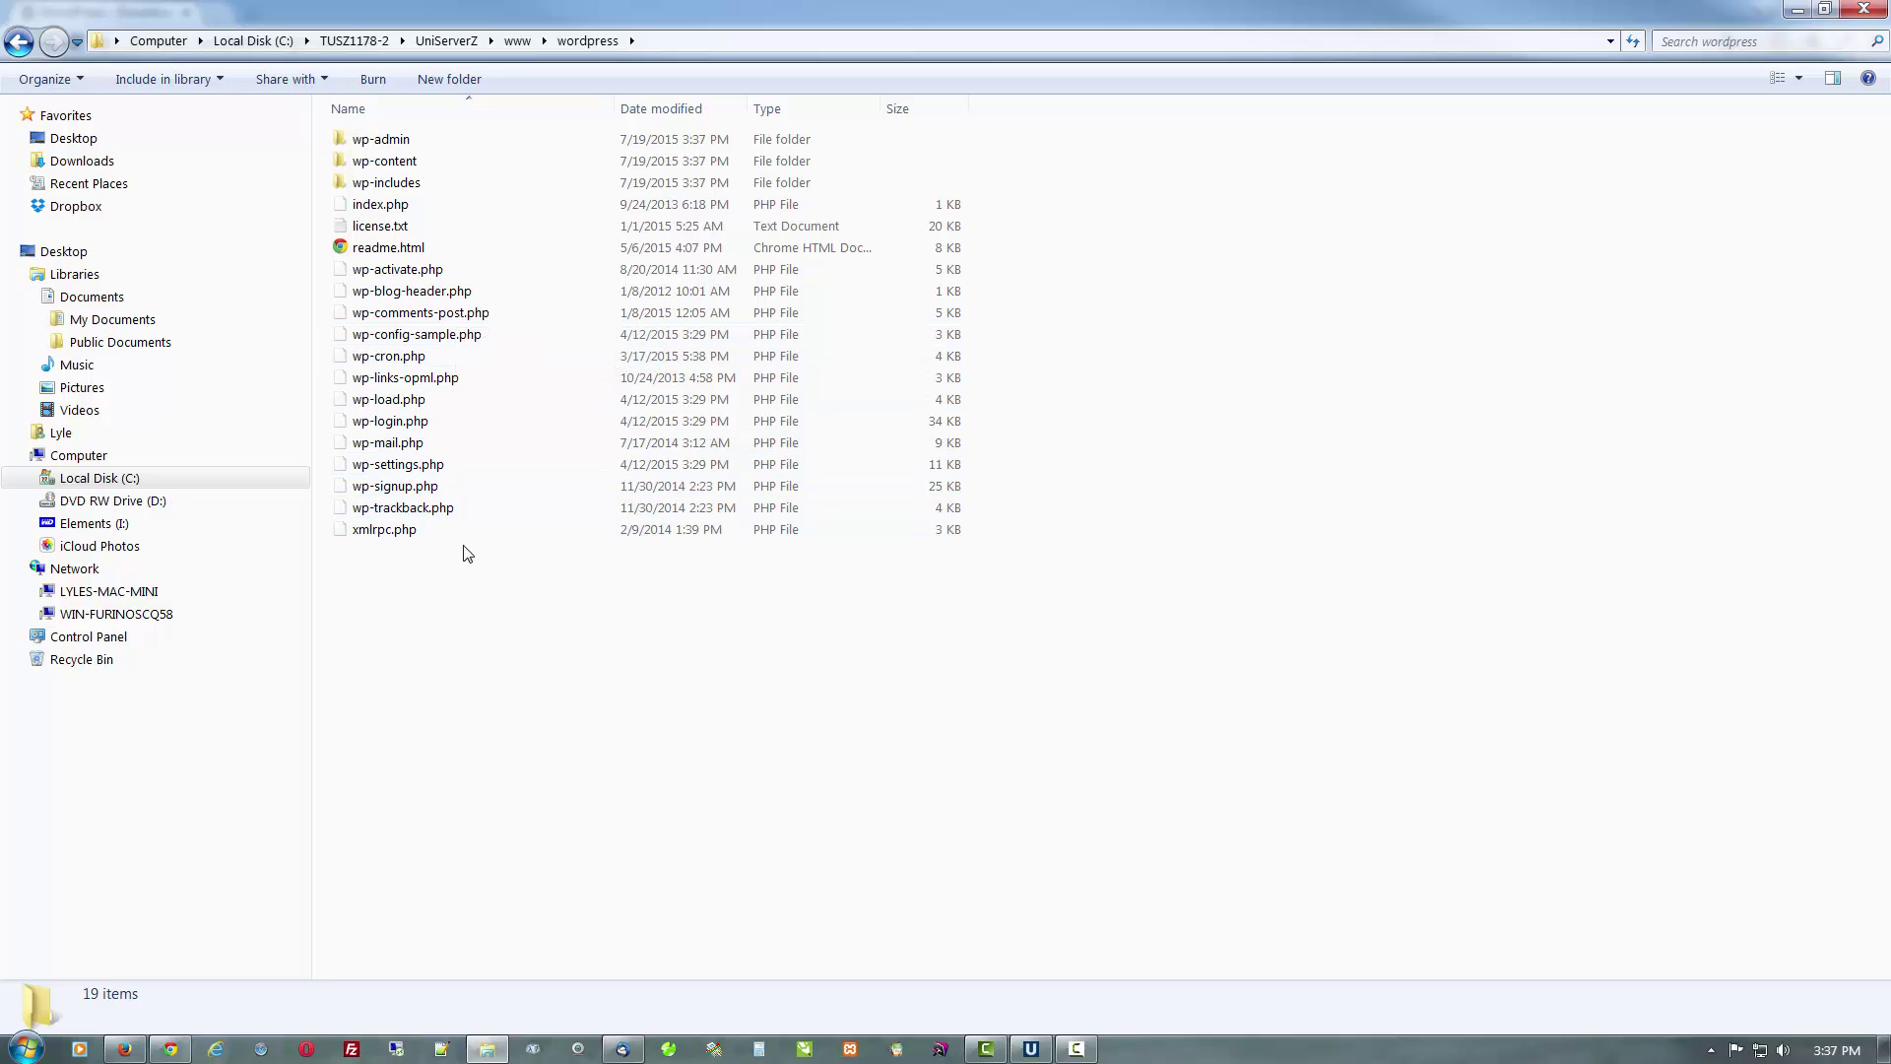
click(517, 41)
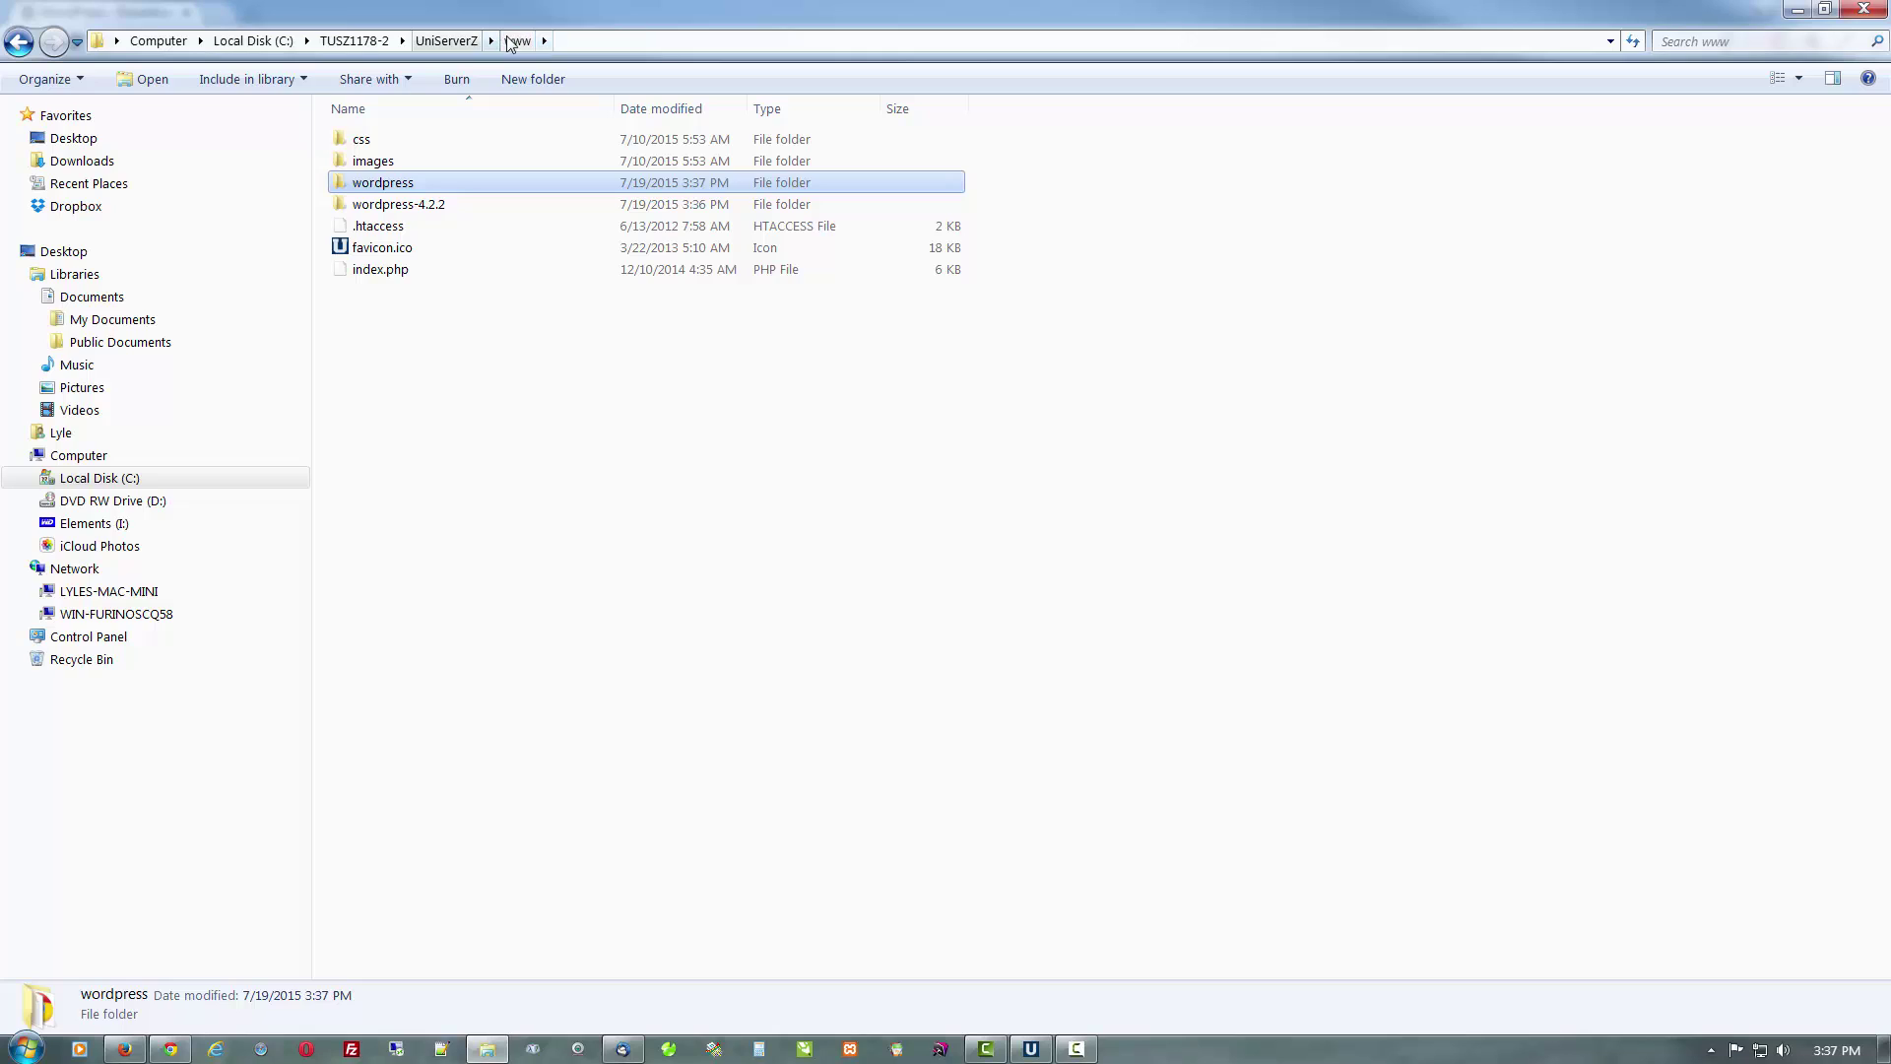
click(492, 382)
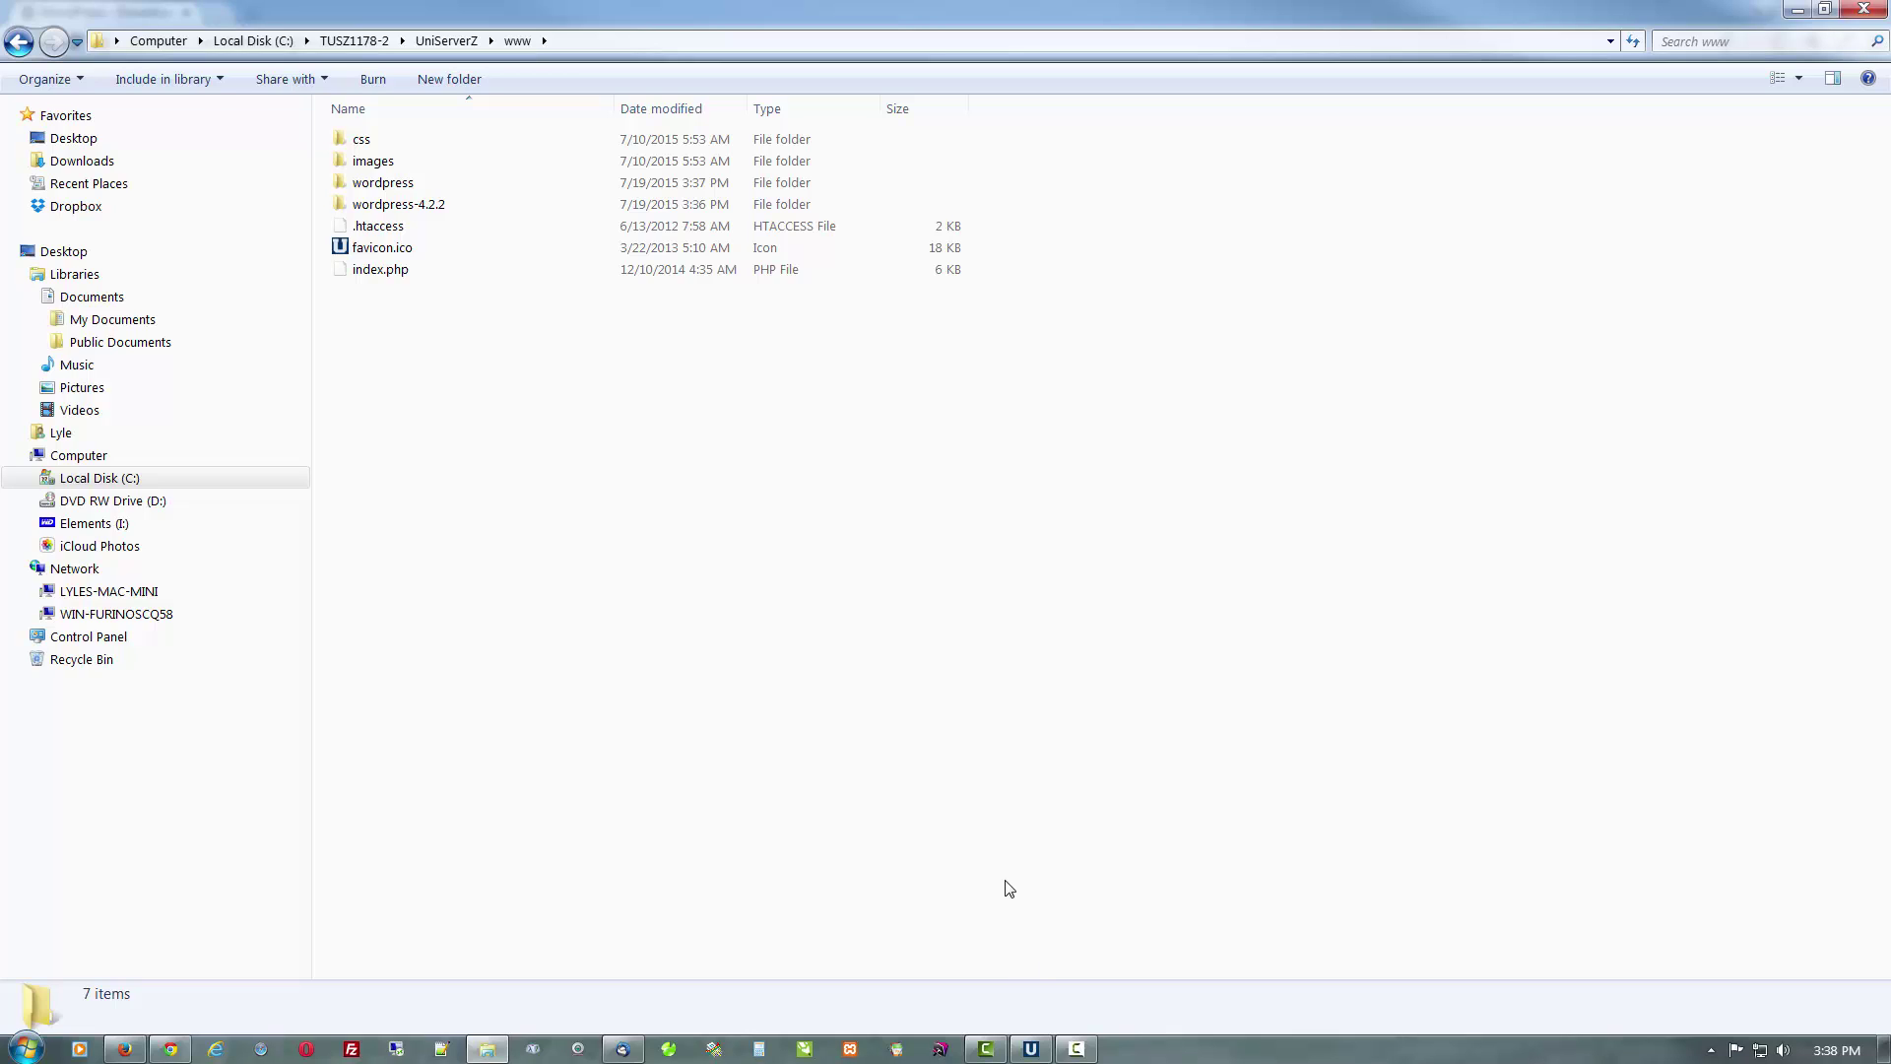
Launch phpMyAdmin from the UniServer Zero XI controller's MySQL utilities
click(1029, 1050)
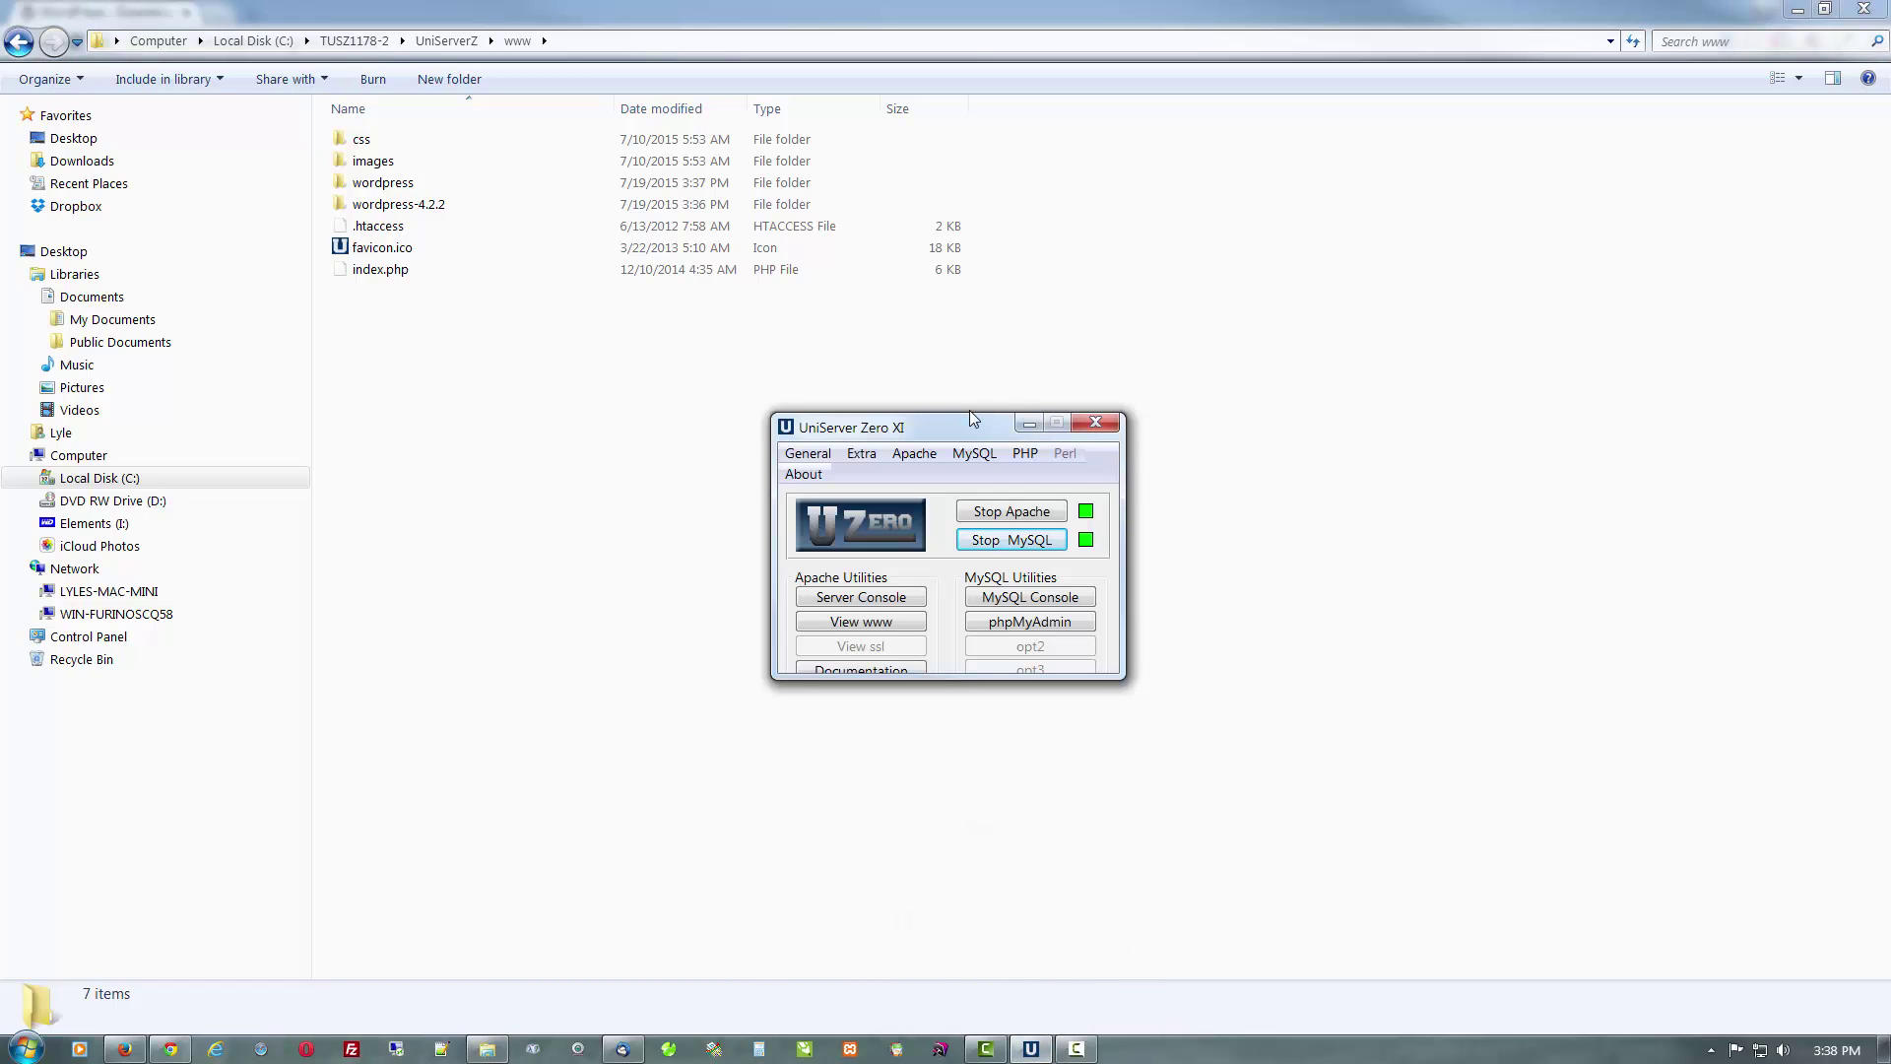
click(987, 626)
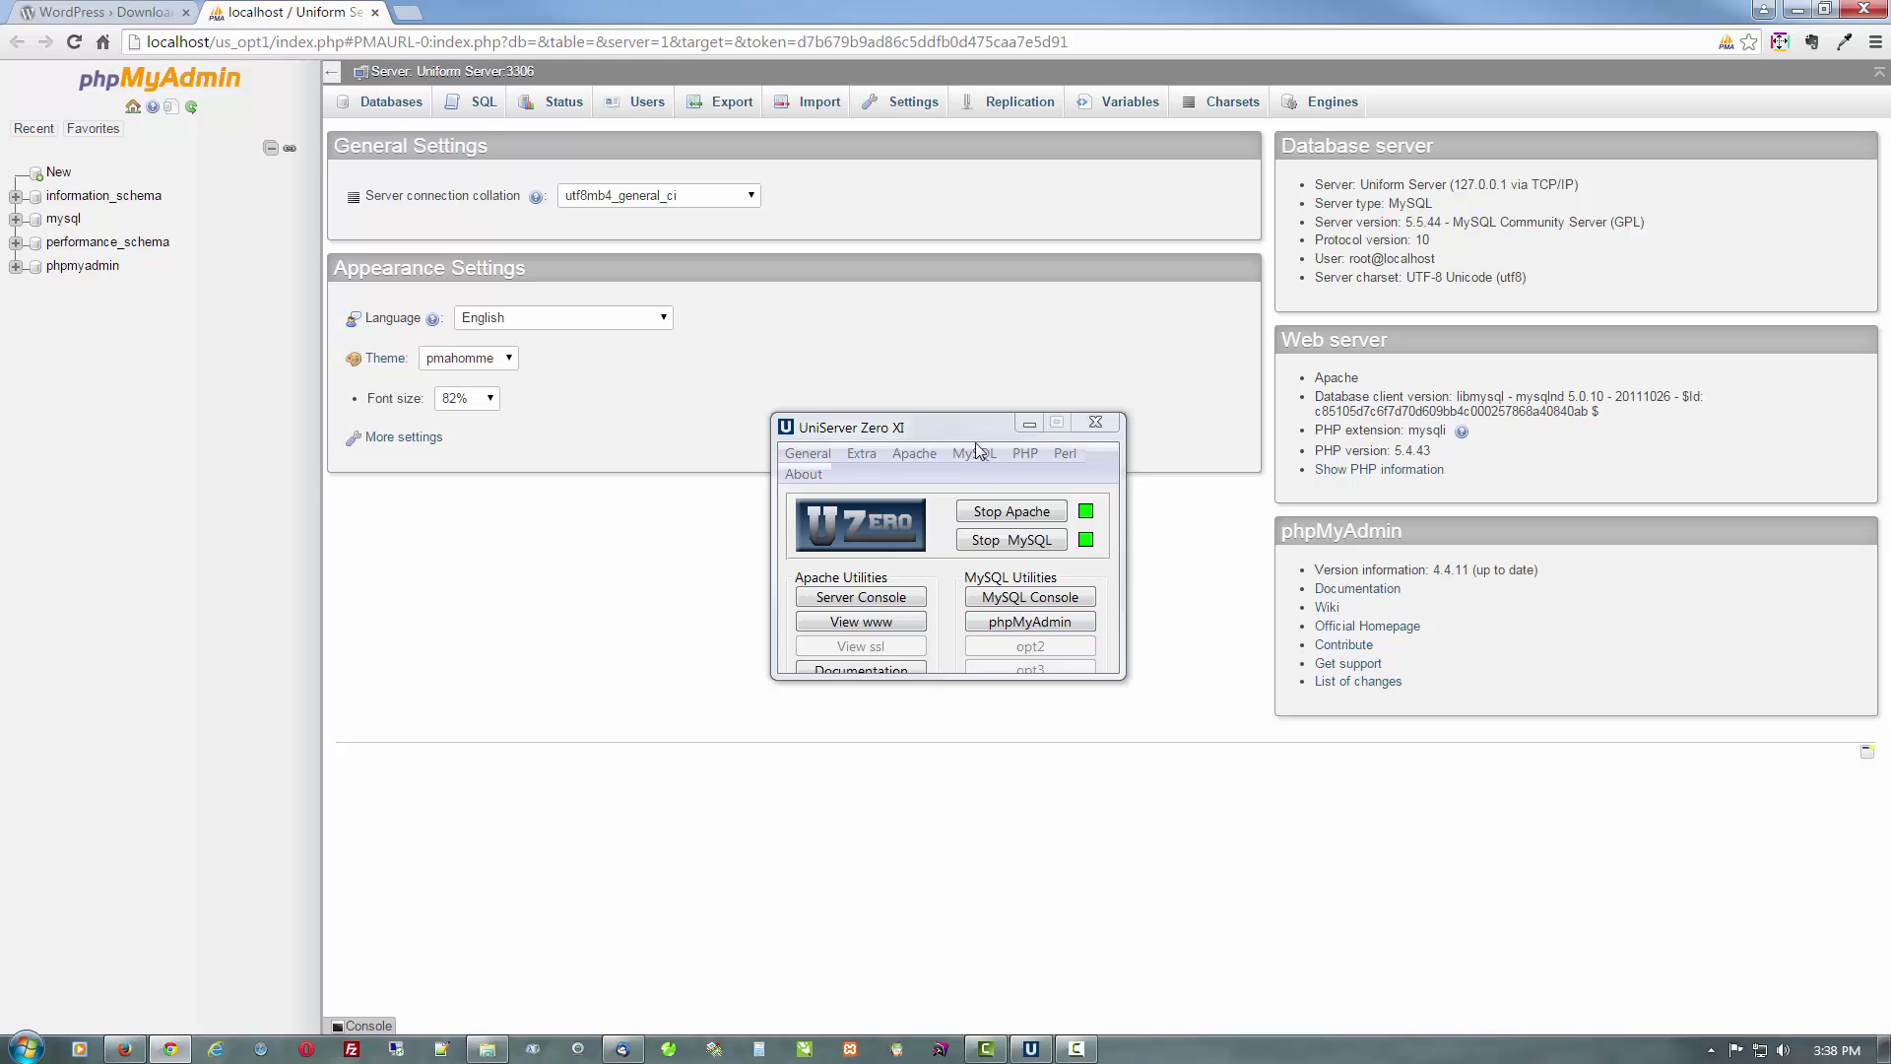
Create an empty database named 'wordpress' from phpMyAdmin's Databases tab
click(1024, 426)
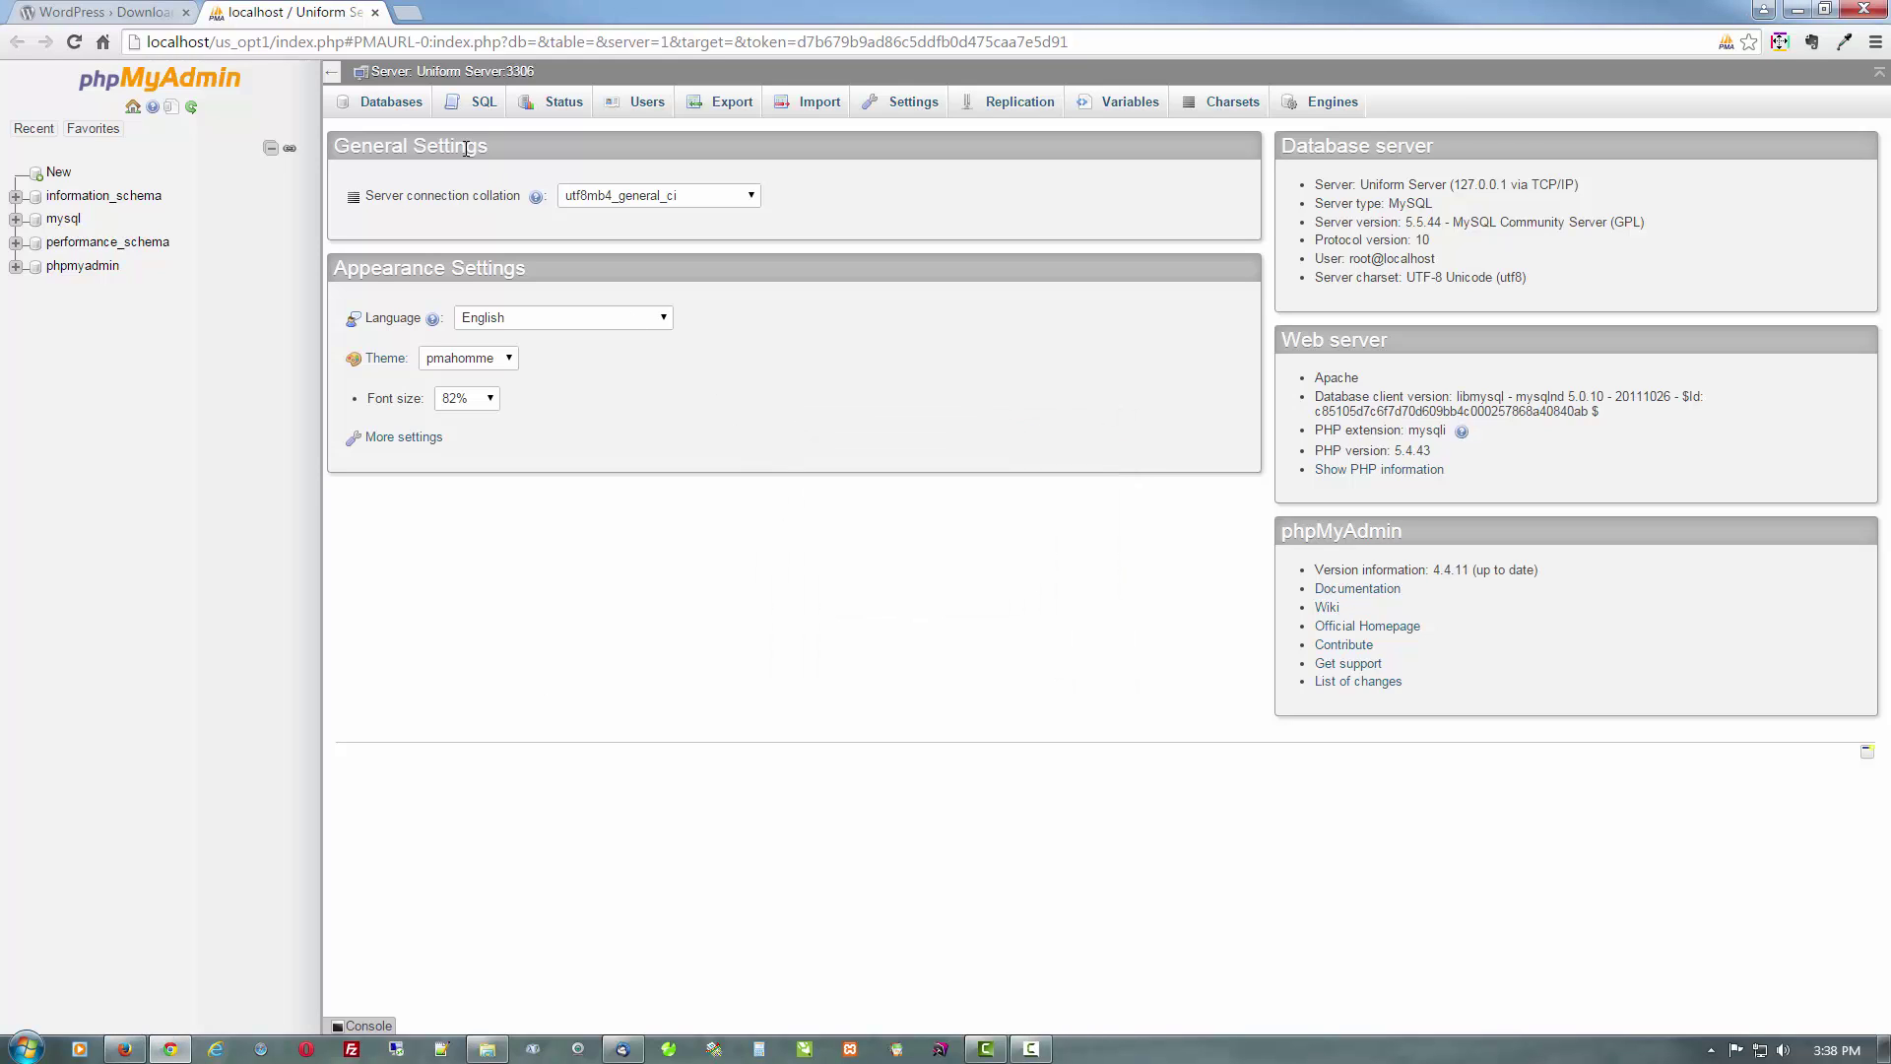
click(385, 104)
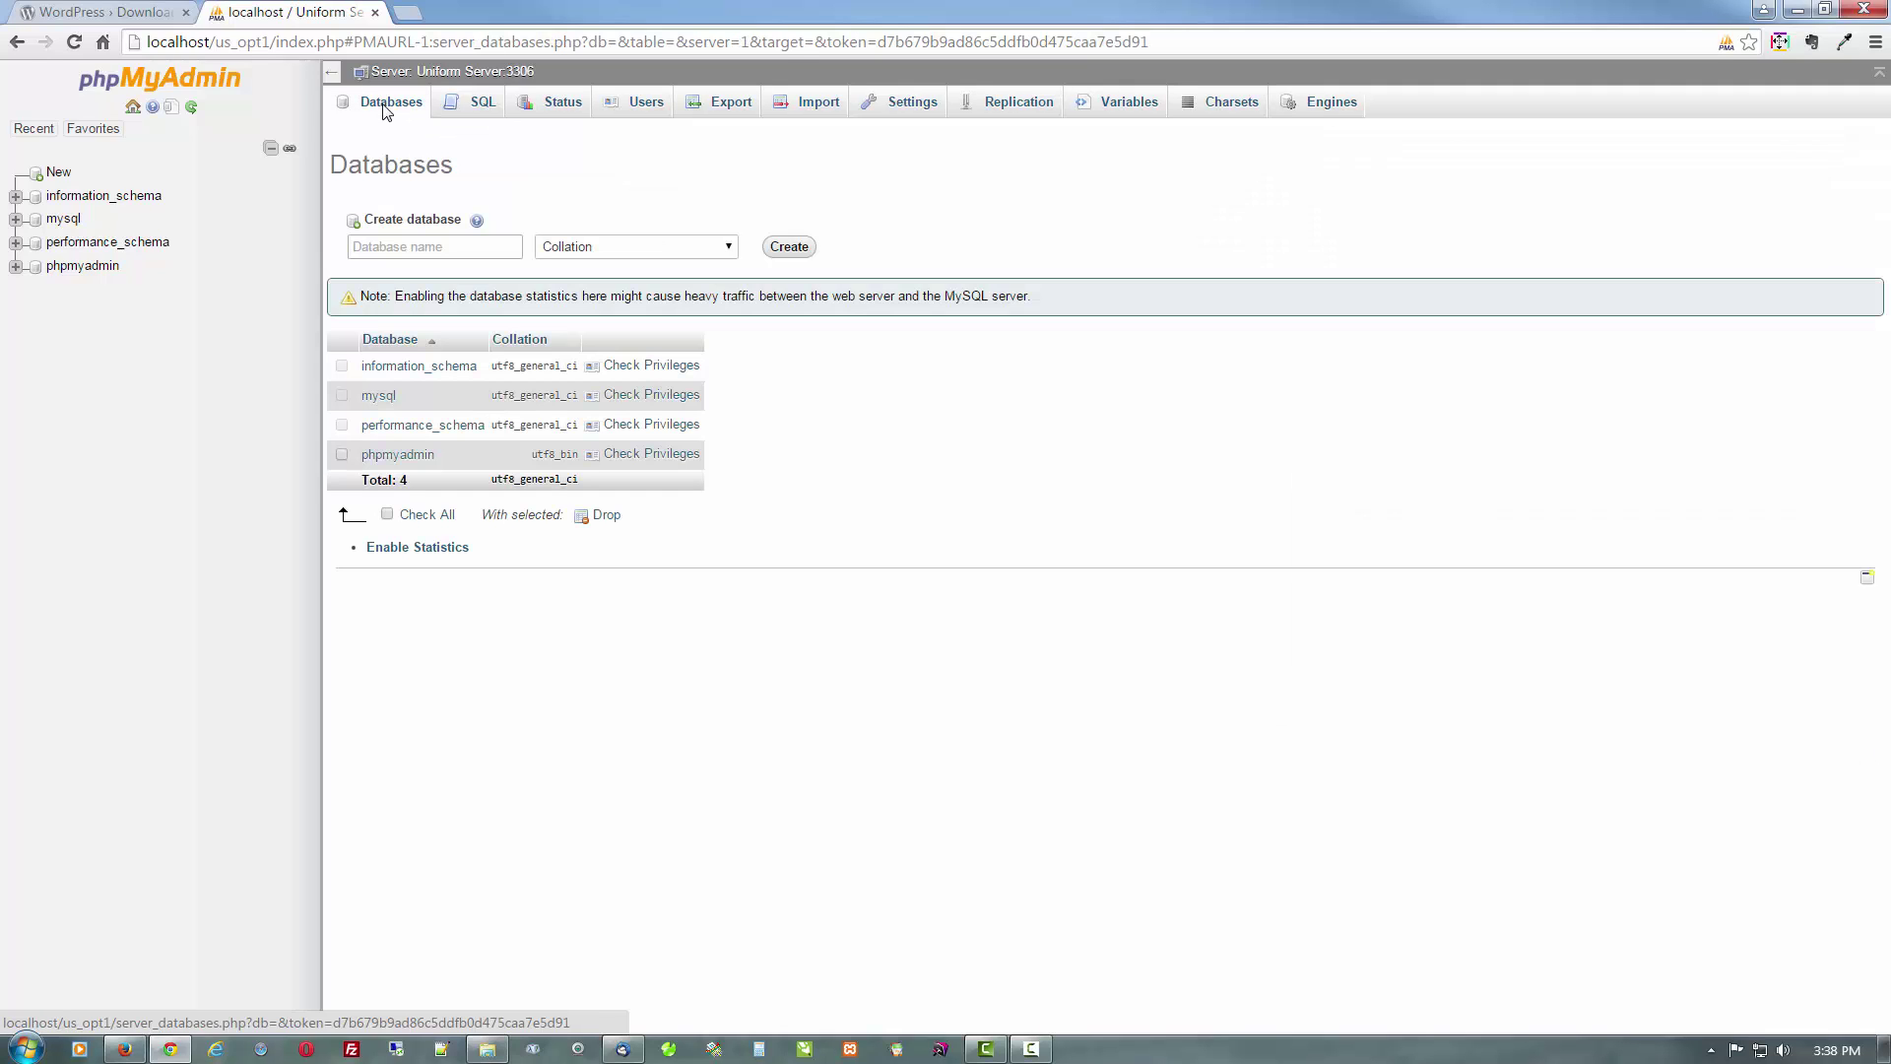
click(400, 249)
text(w)
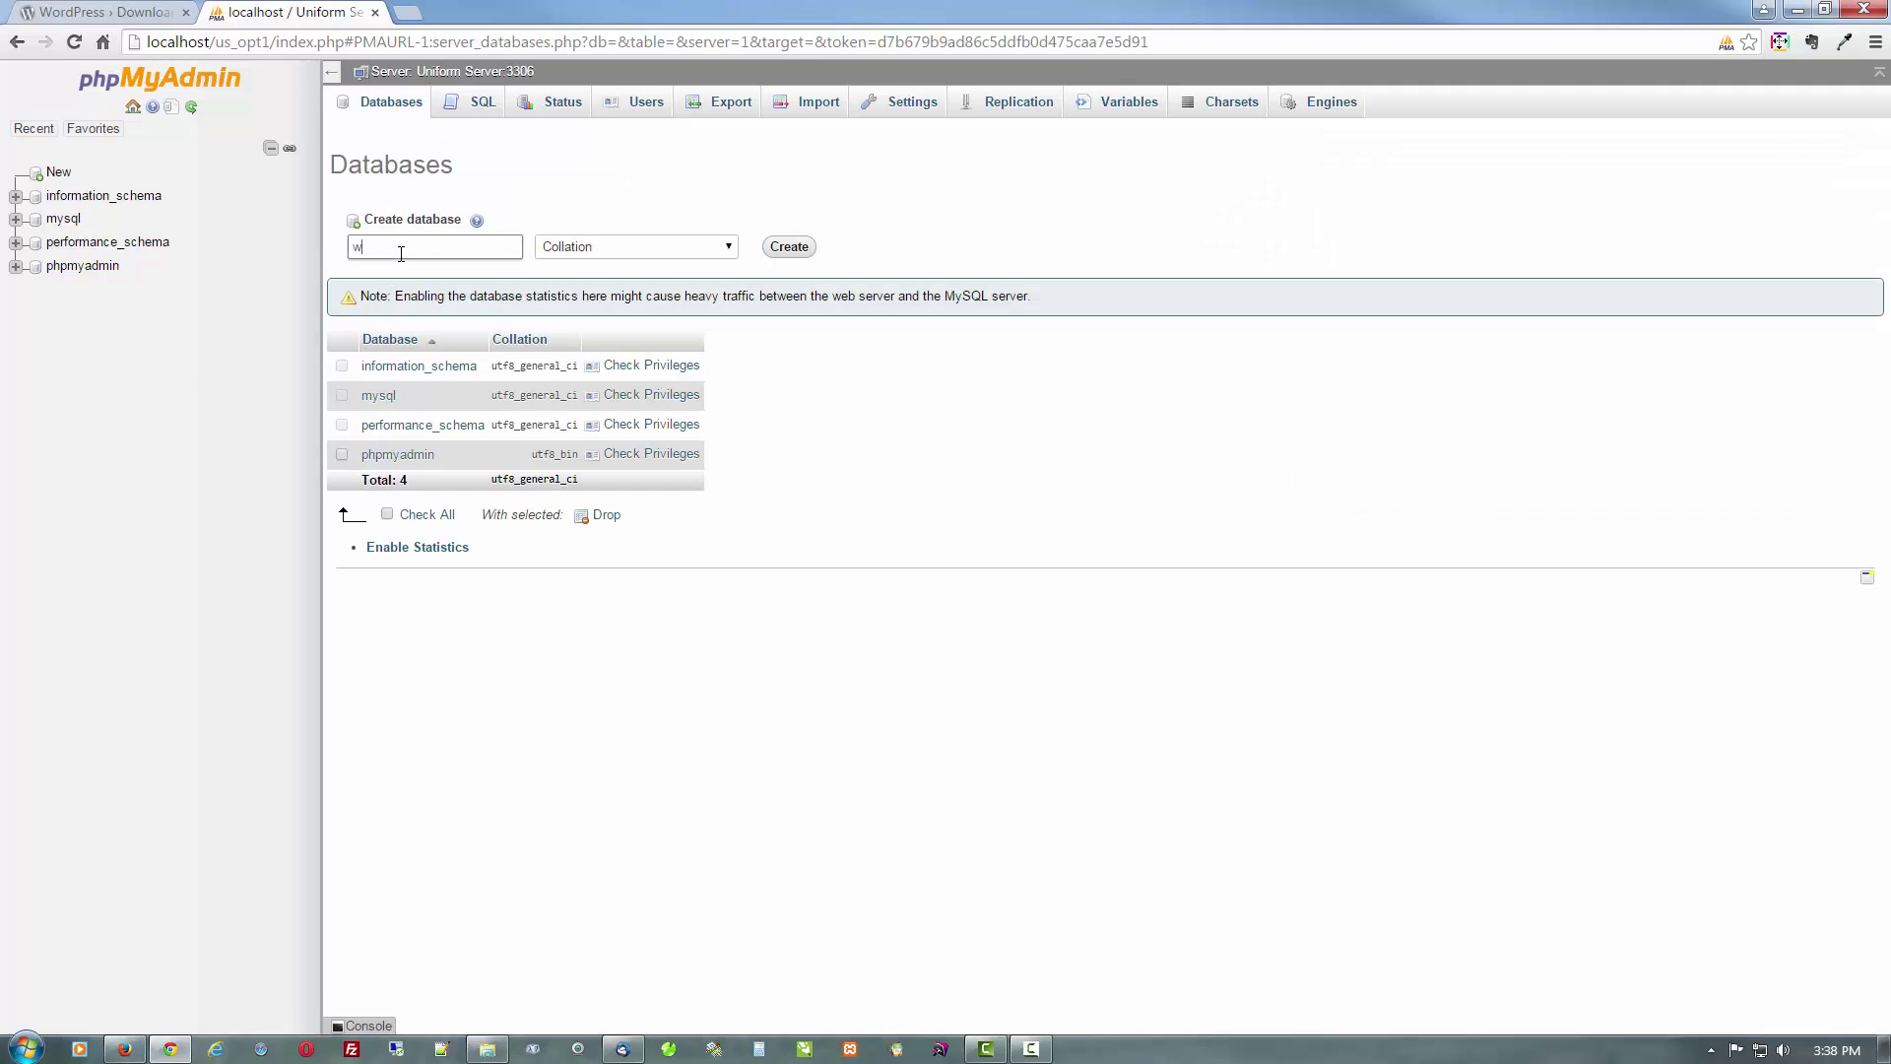
text(ordpress)
click(790, 247)
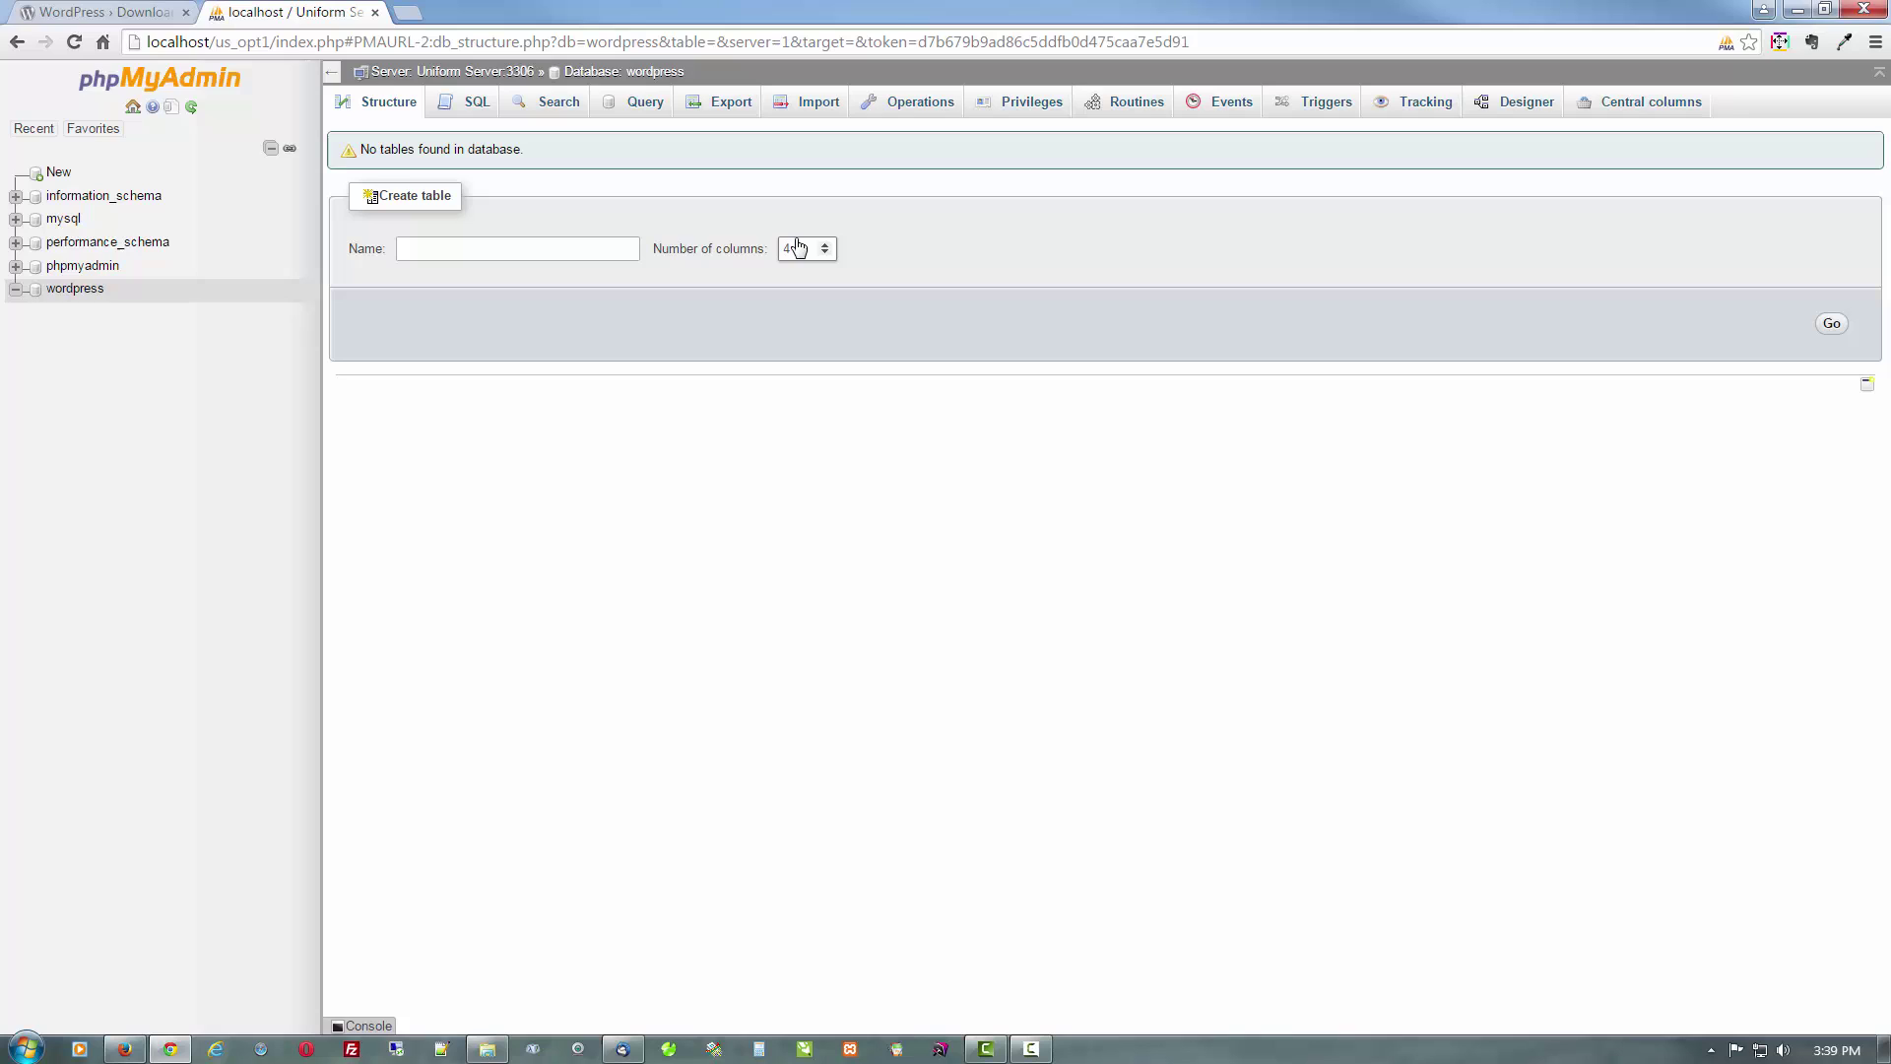
Load localhost/wordpress in Chrome to start the WordPress setup
click(677, 40)
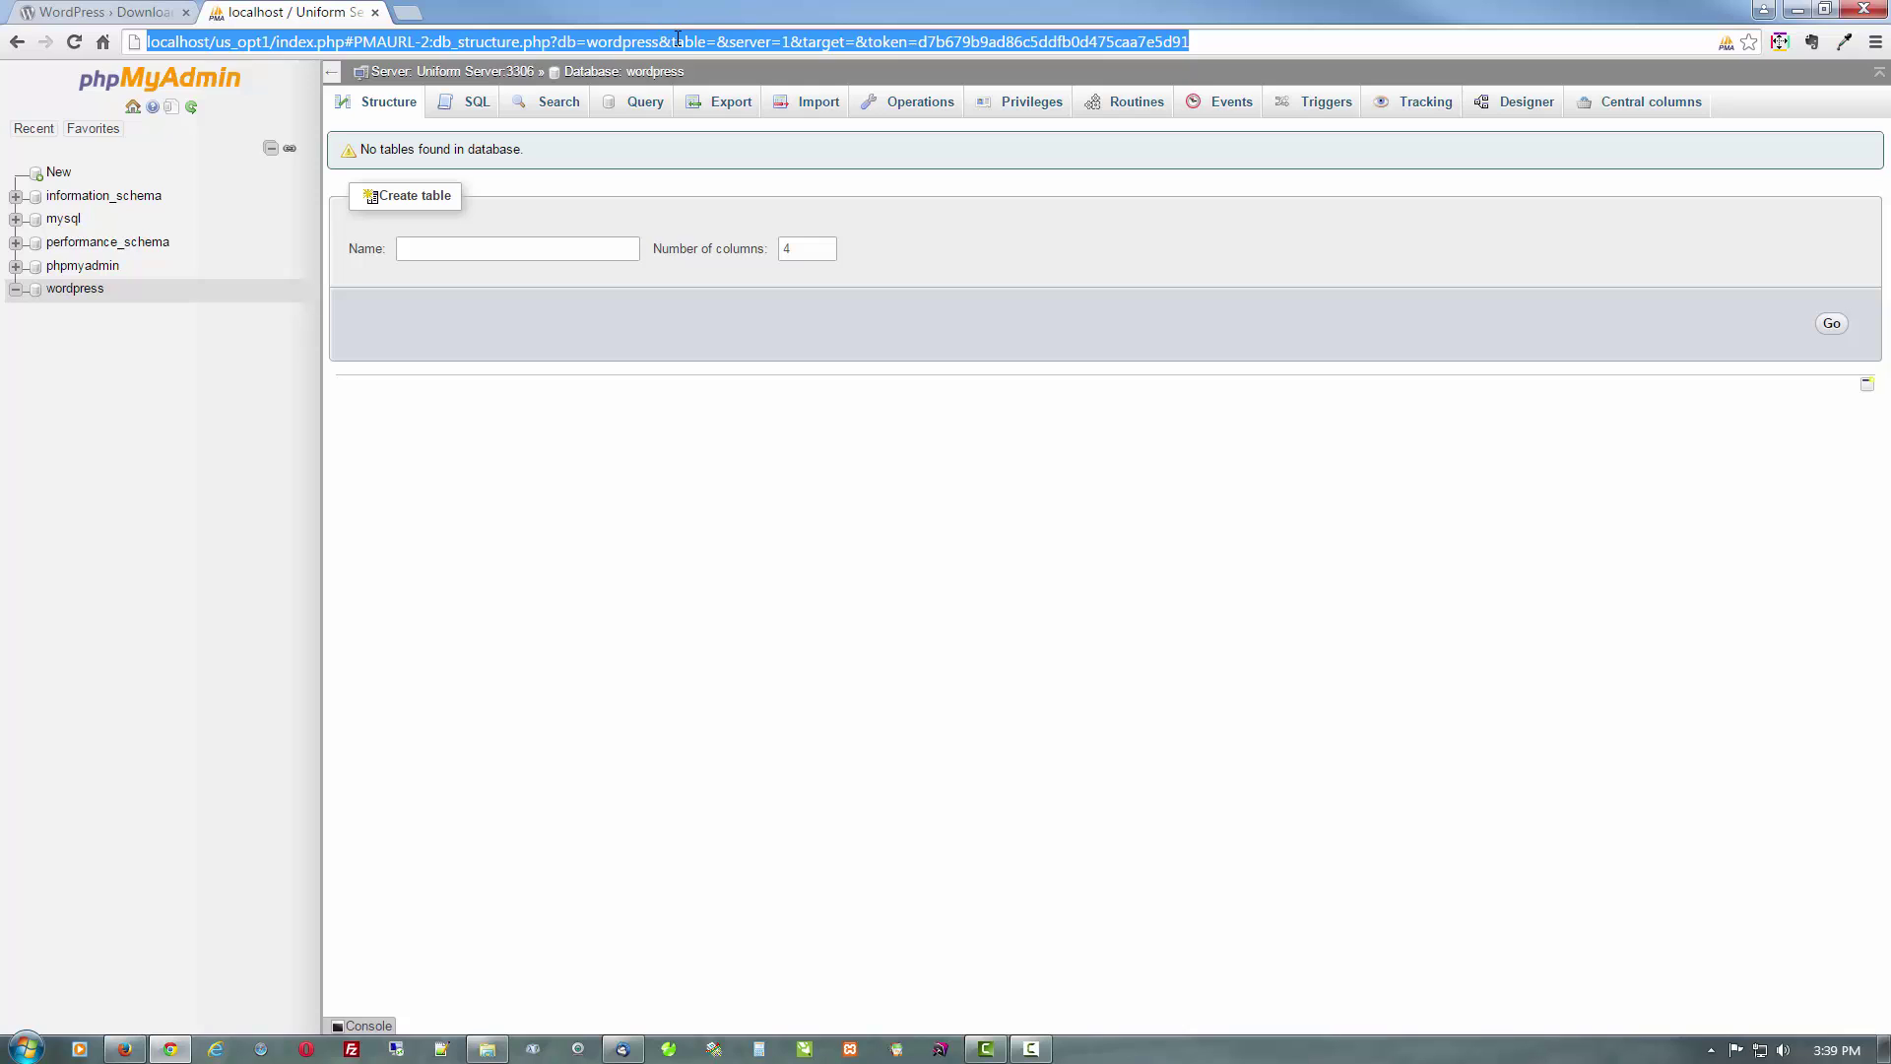
text(localhost)
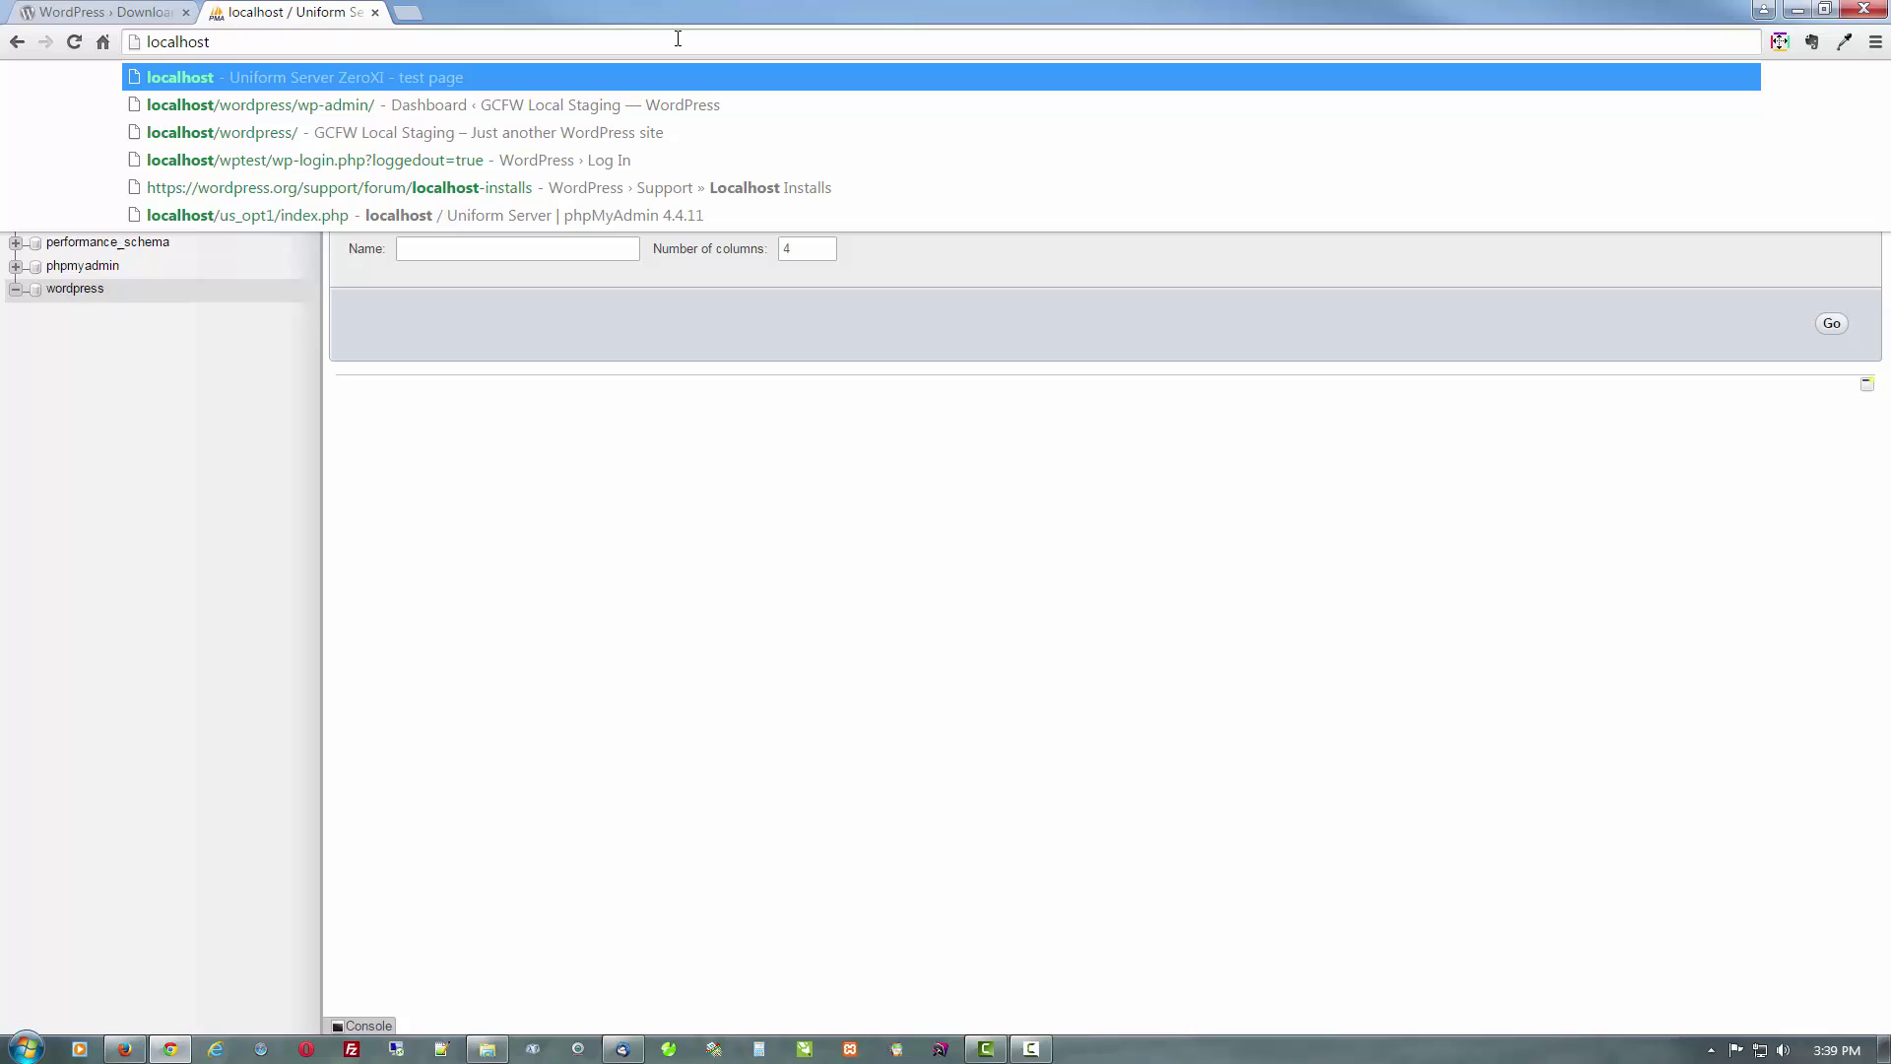
text(/)
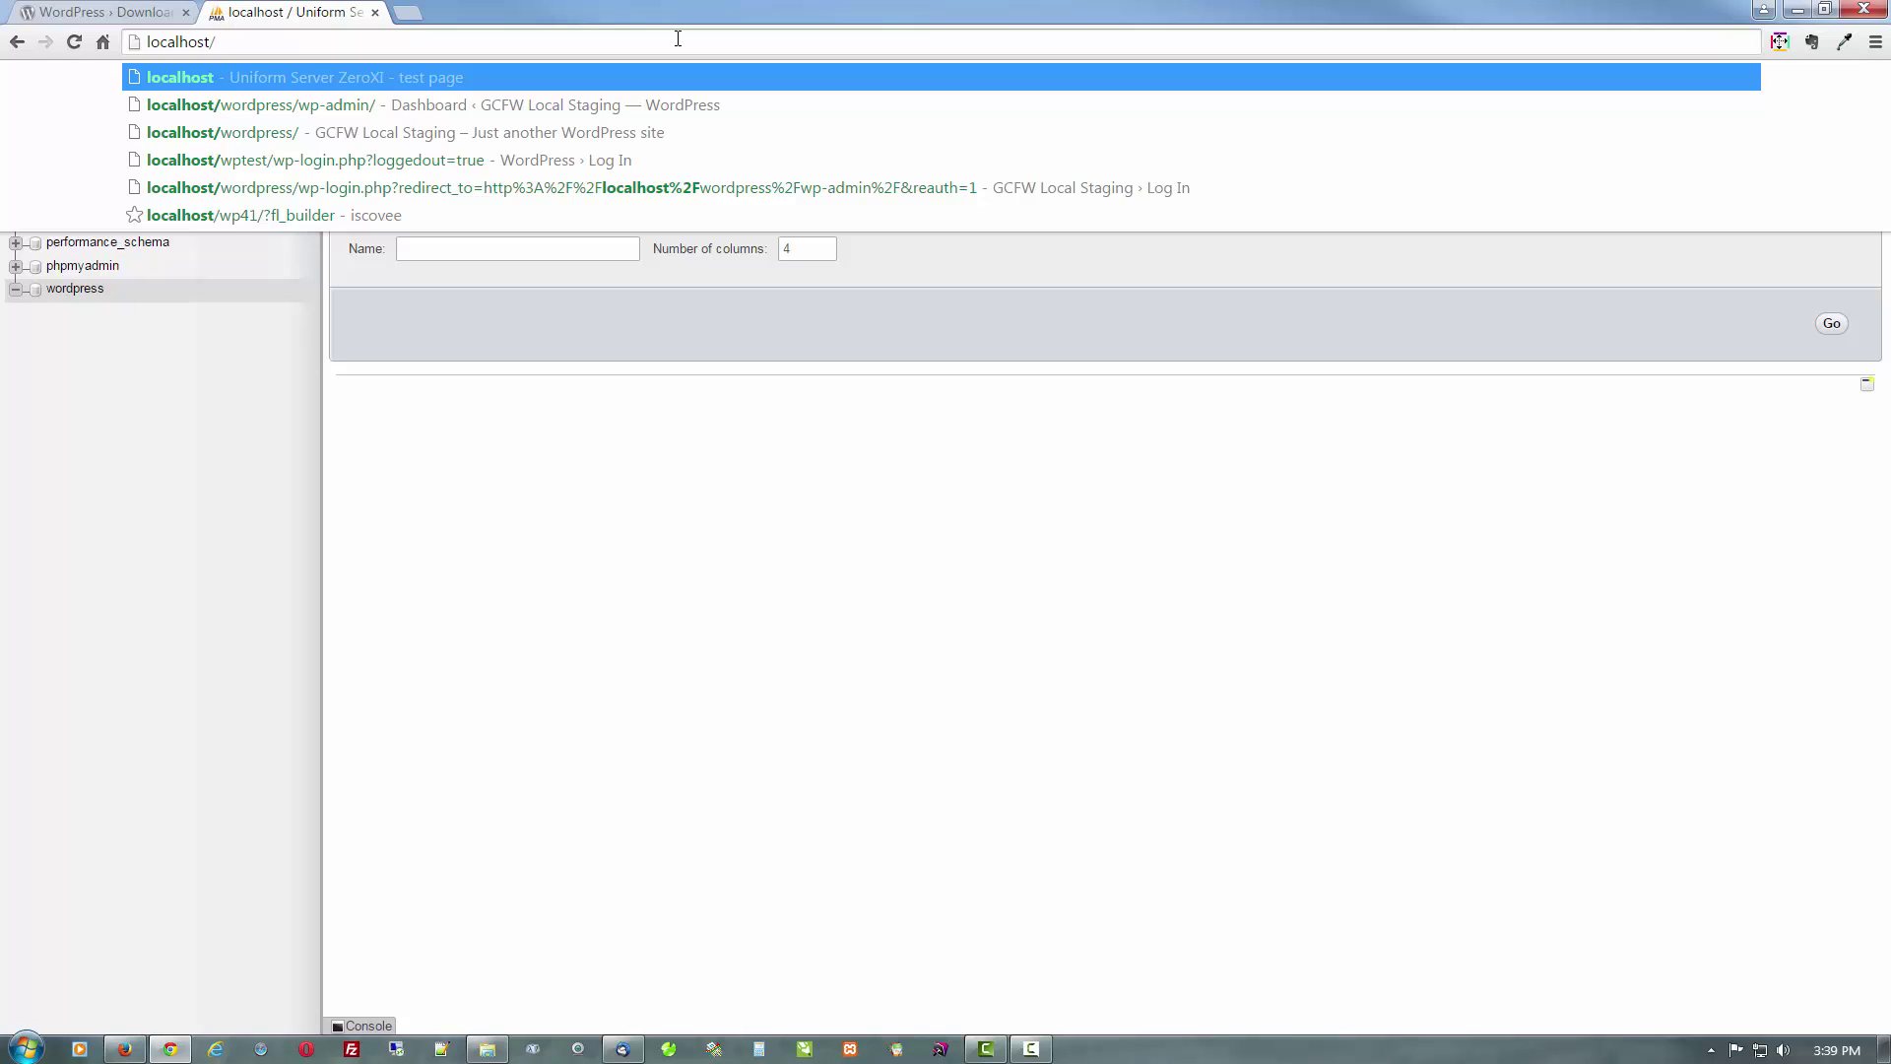
text(wordpres)
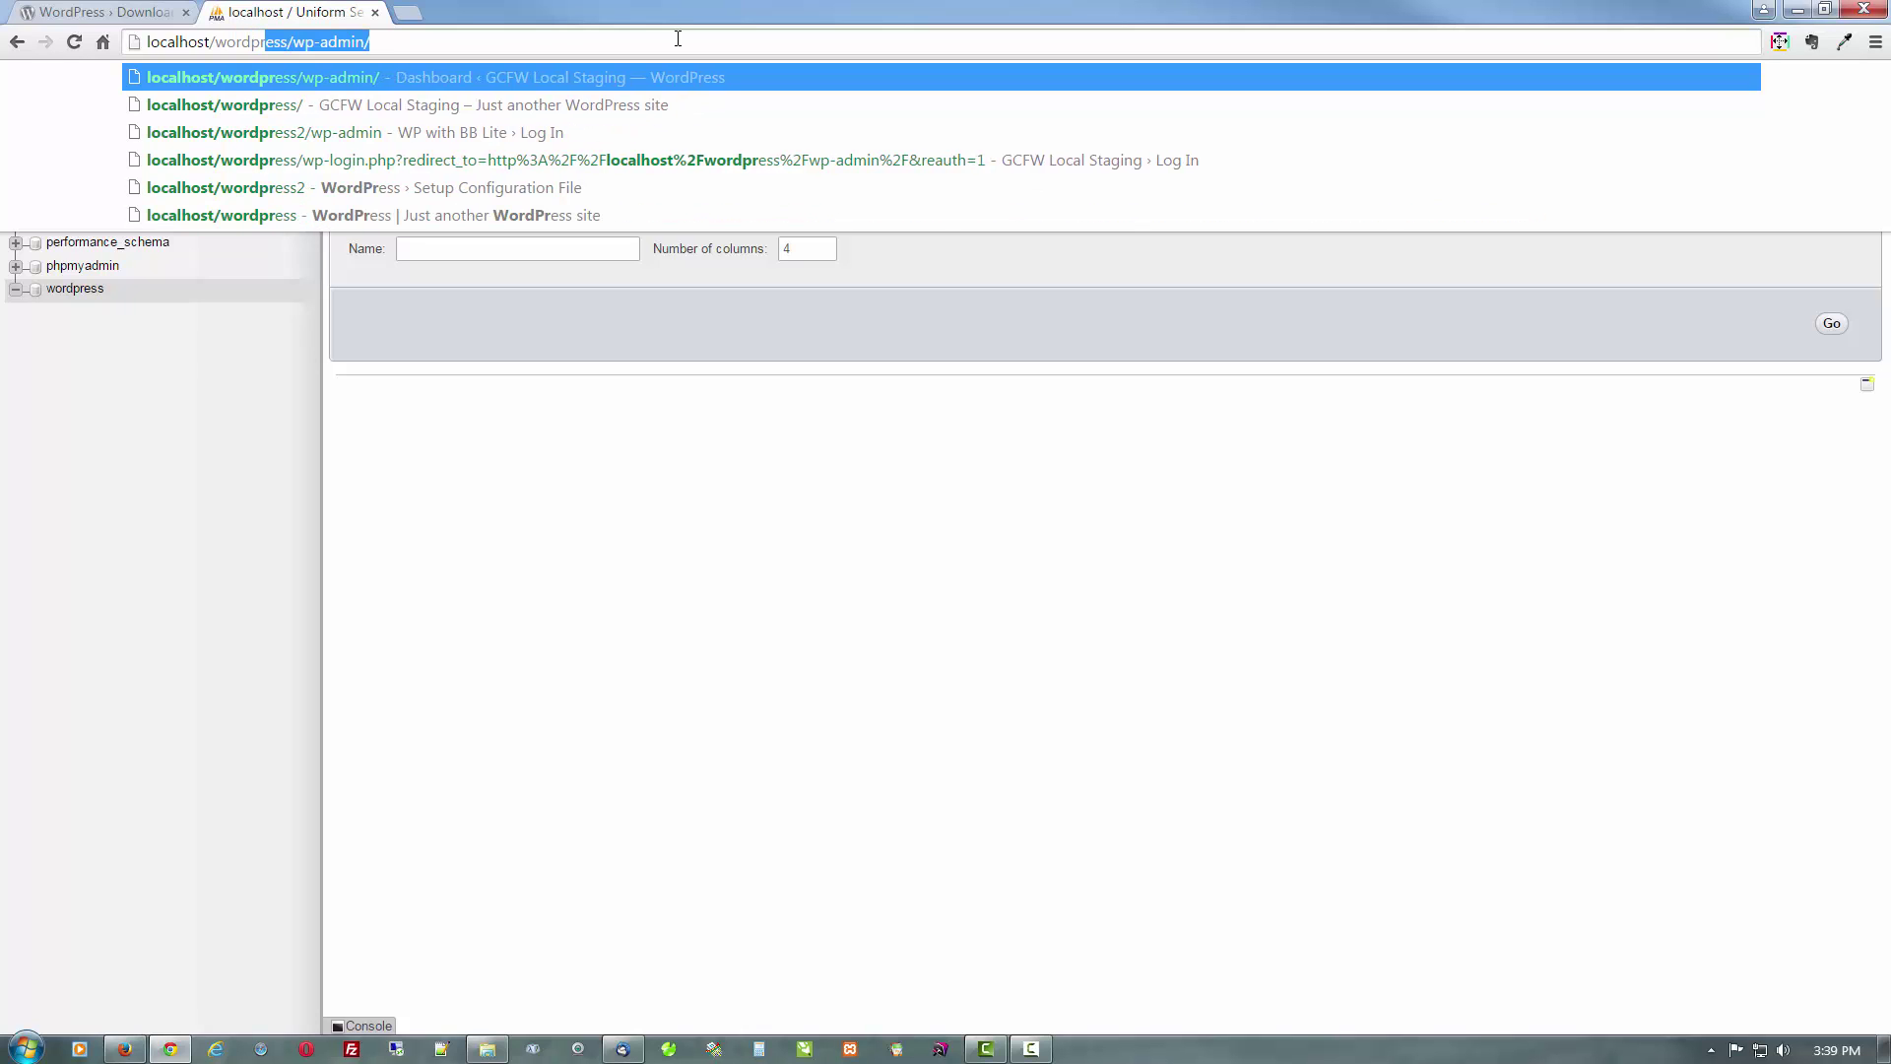
text(s)
key(Return)
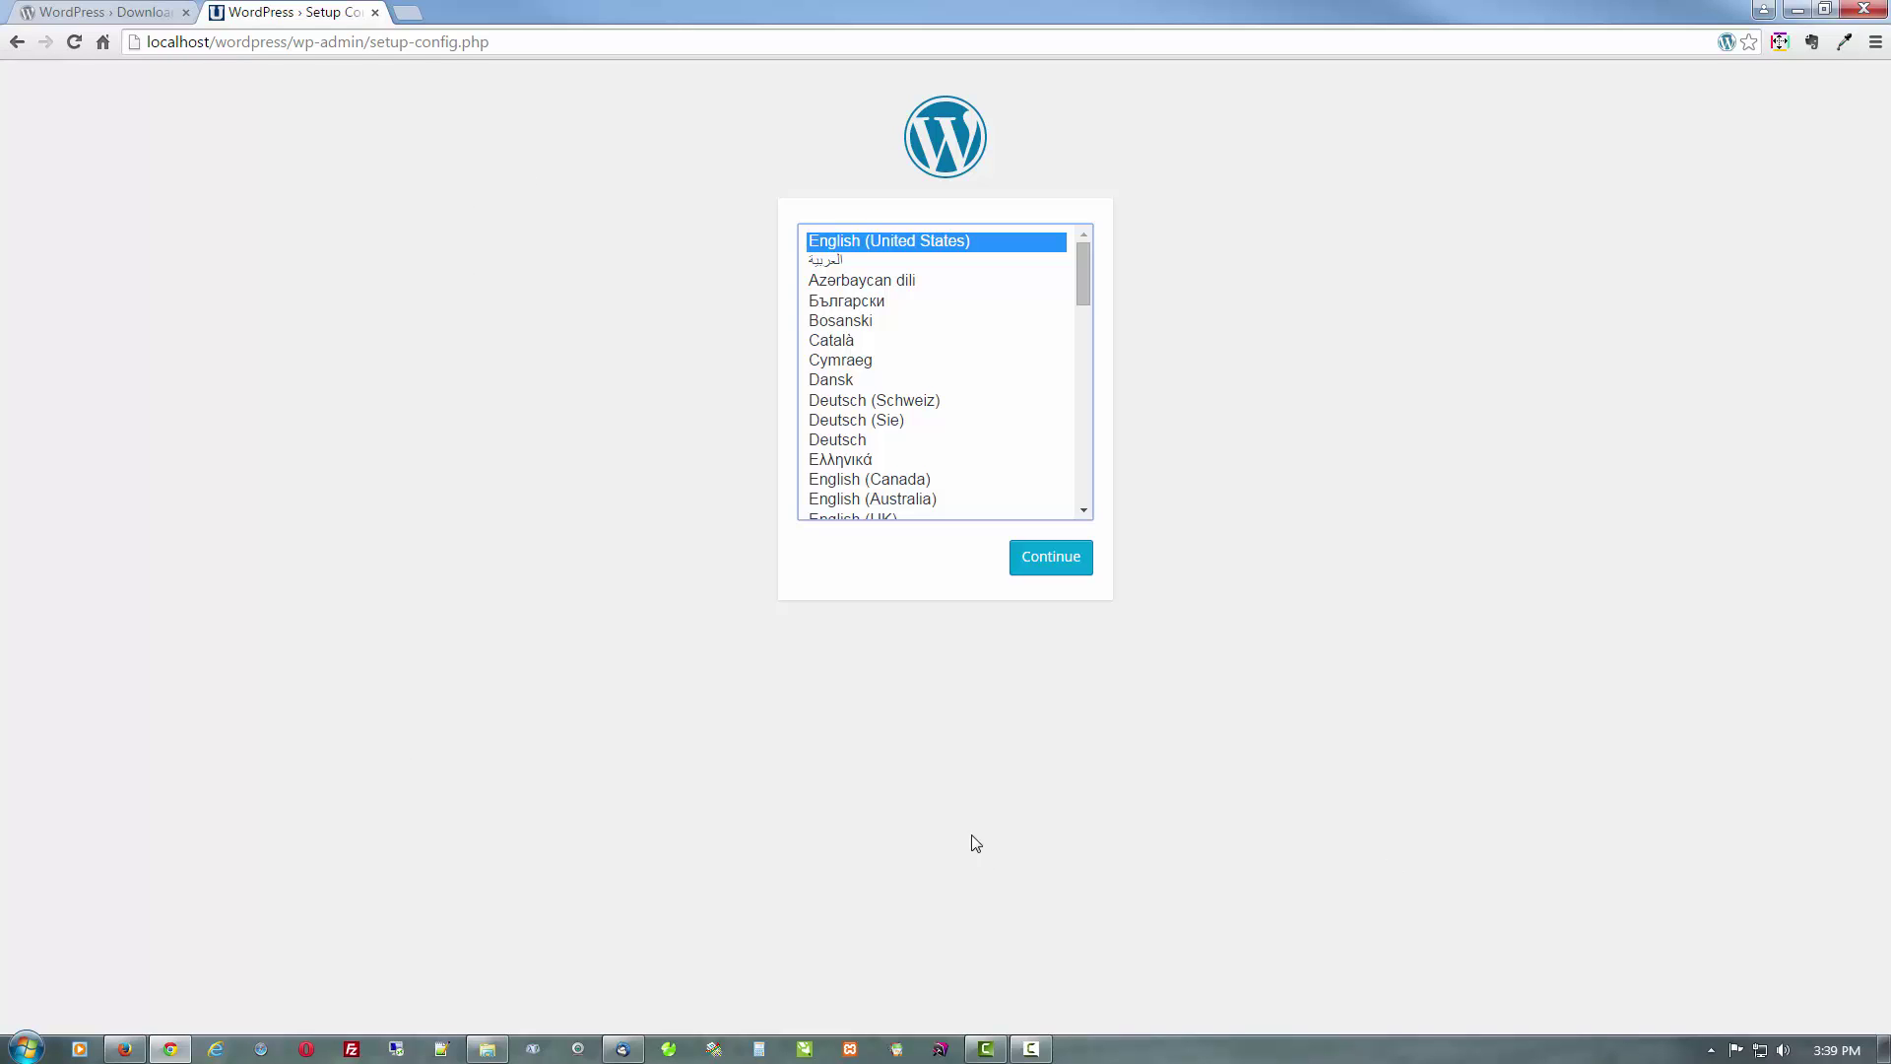
Continue with English (United States) and pass the welcome page with Let's go!
click(1050, 571)
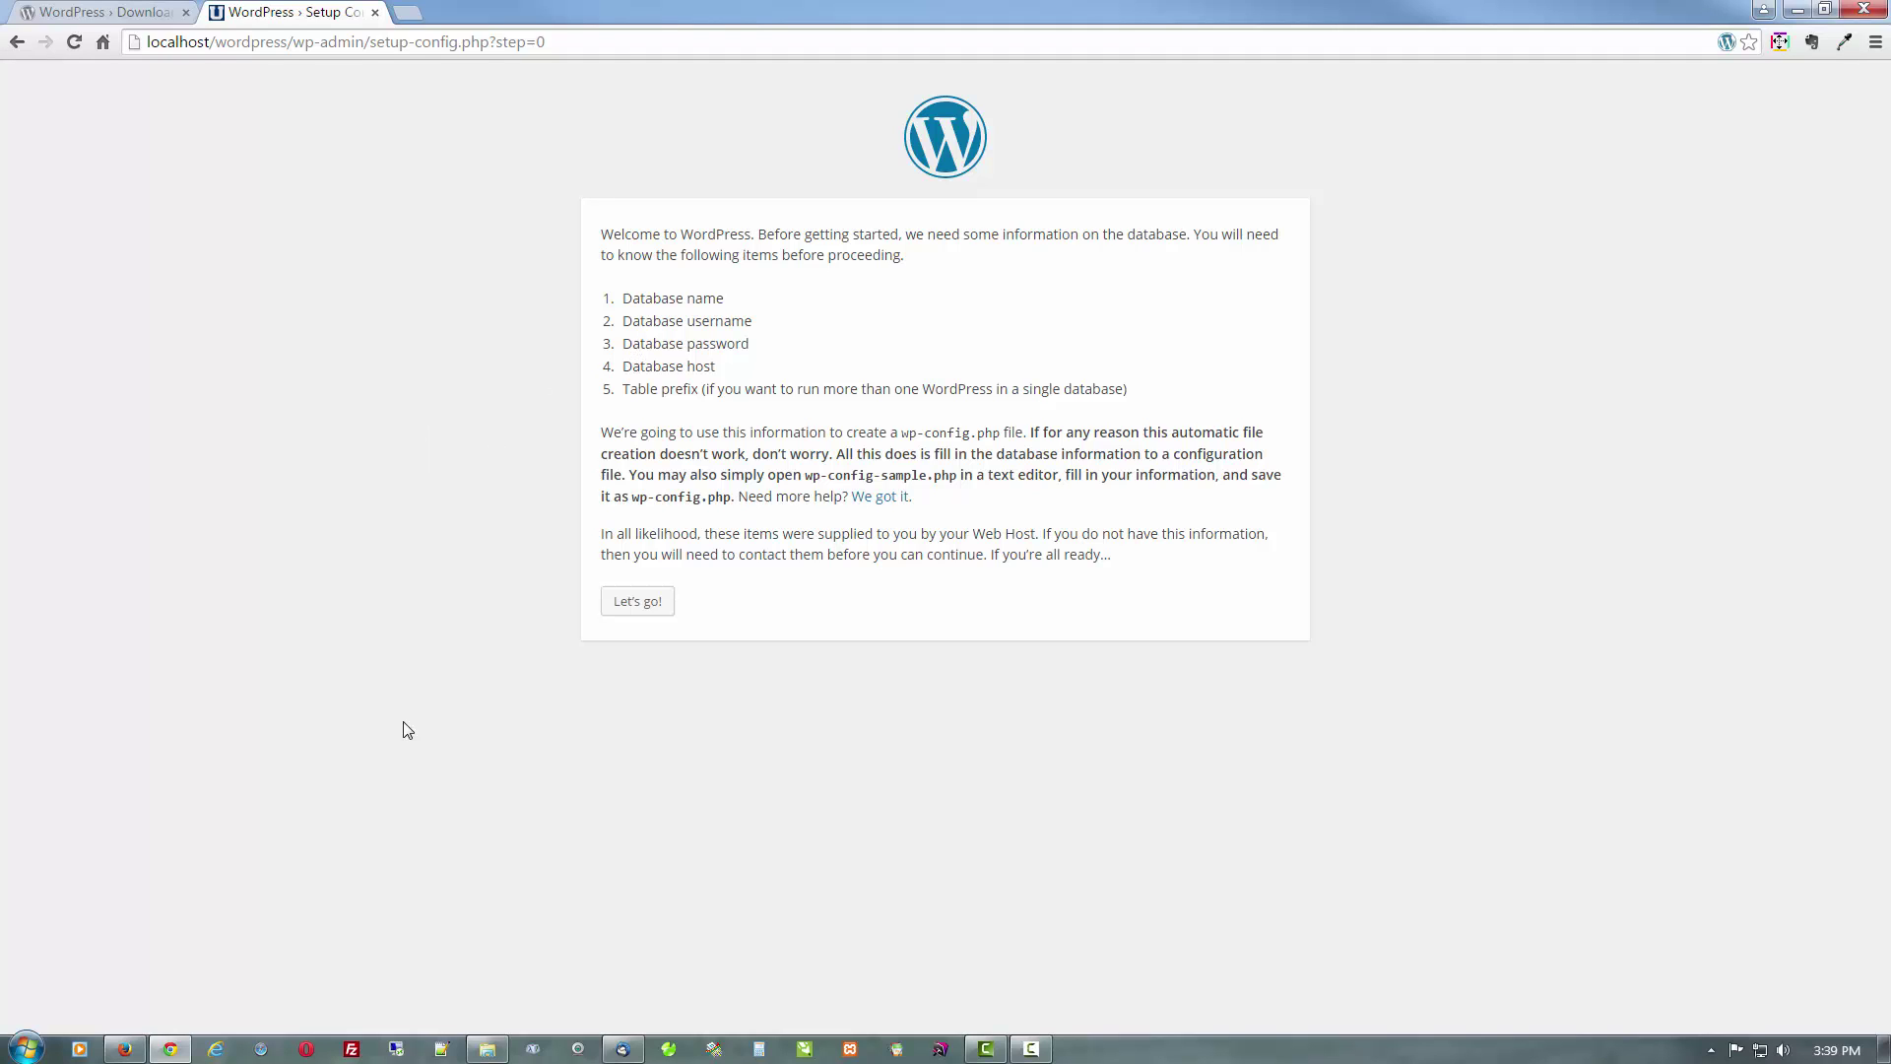
click(640, 614)
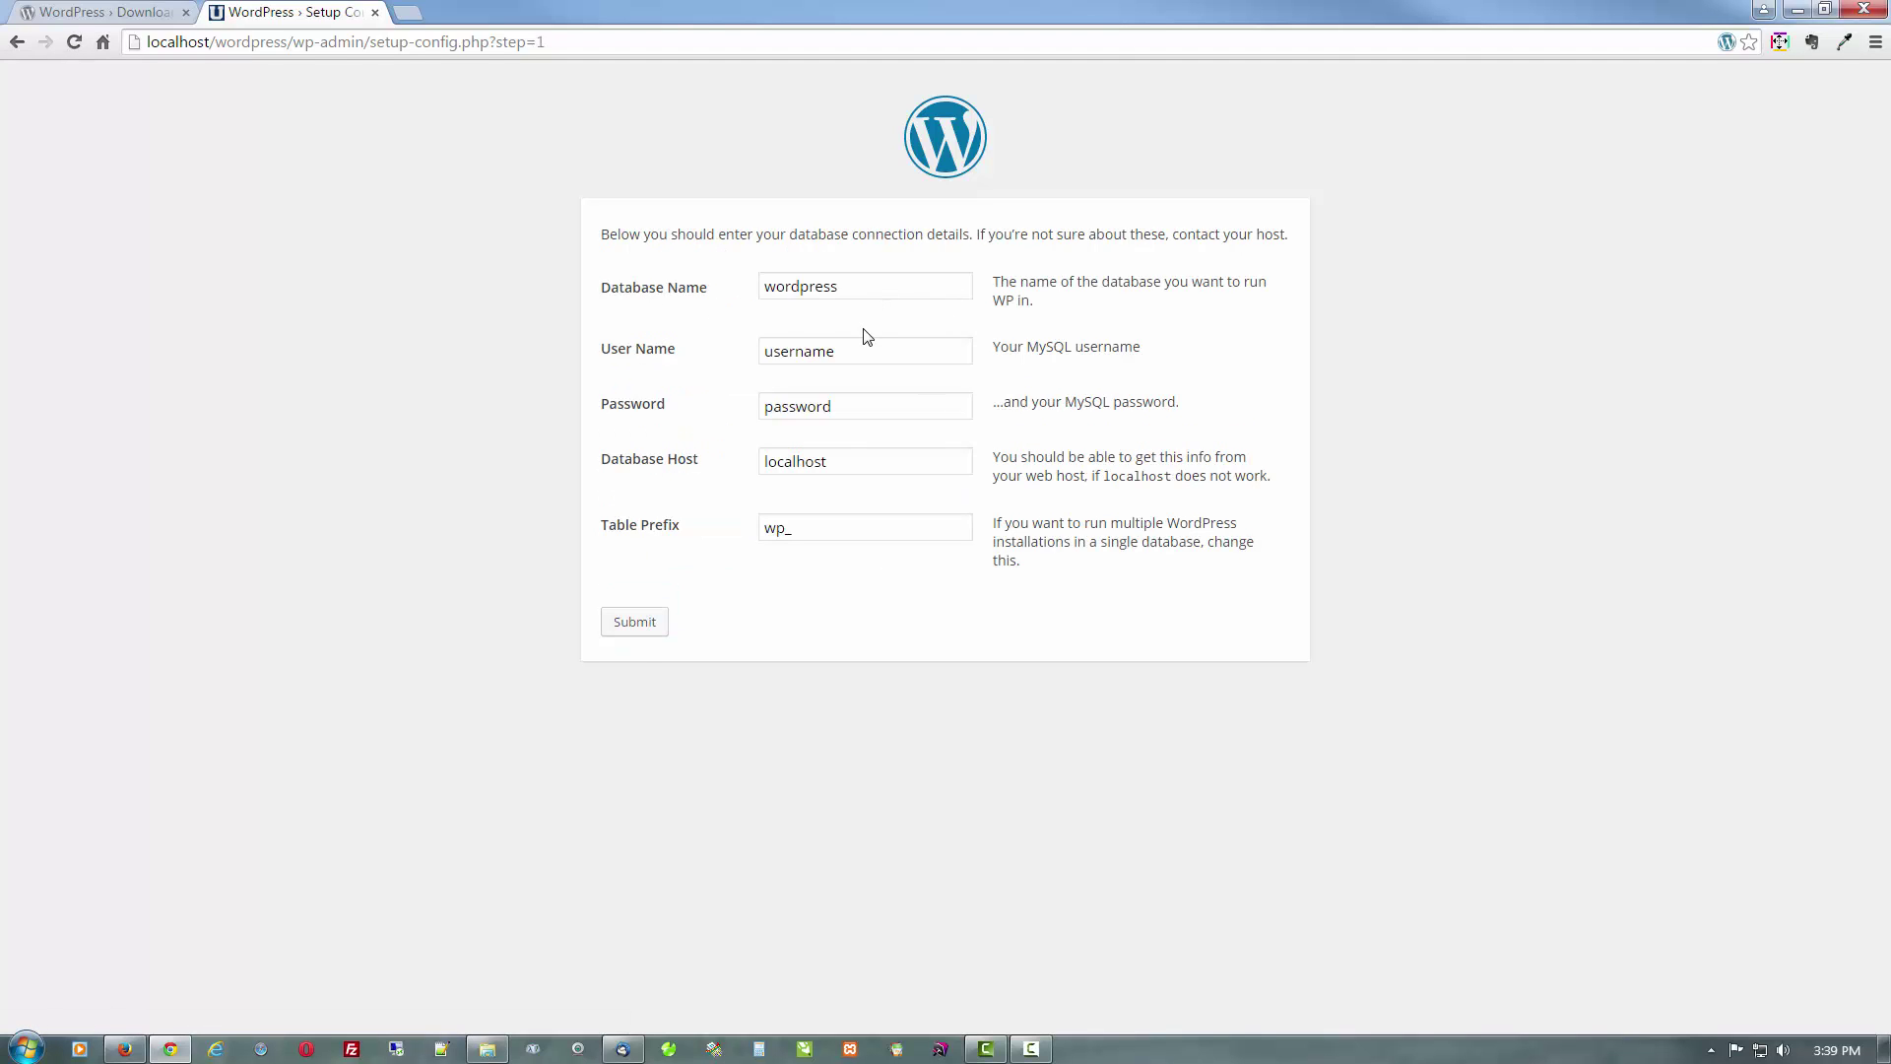
Enter database user name root and the database password
click(853, 360)
drag(1120, 353, 1129, 359)
click(1130, 360)
double_click(883, 359)
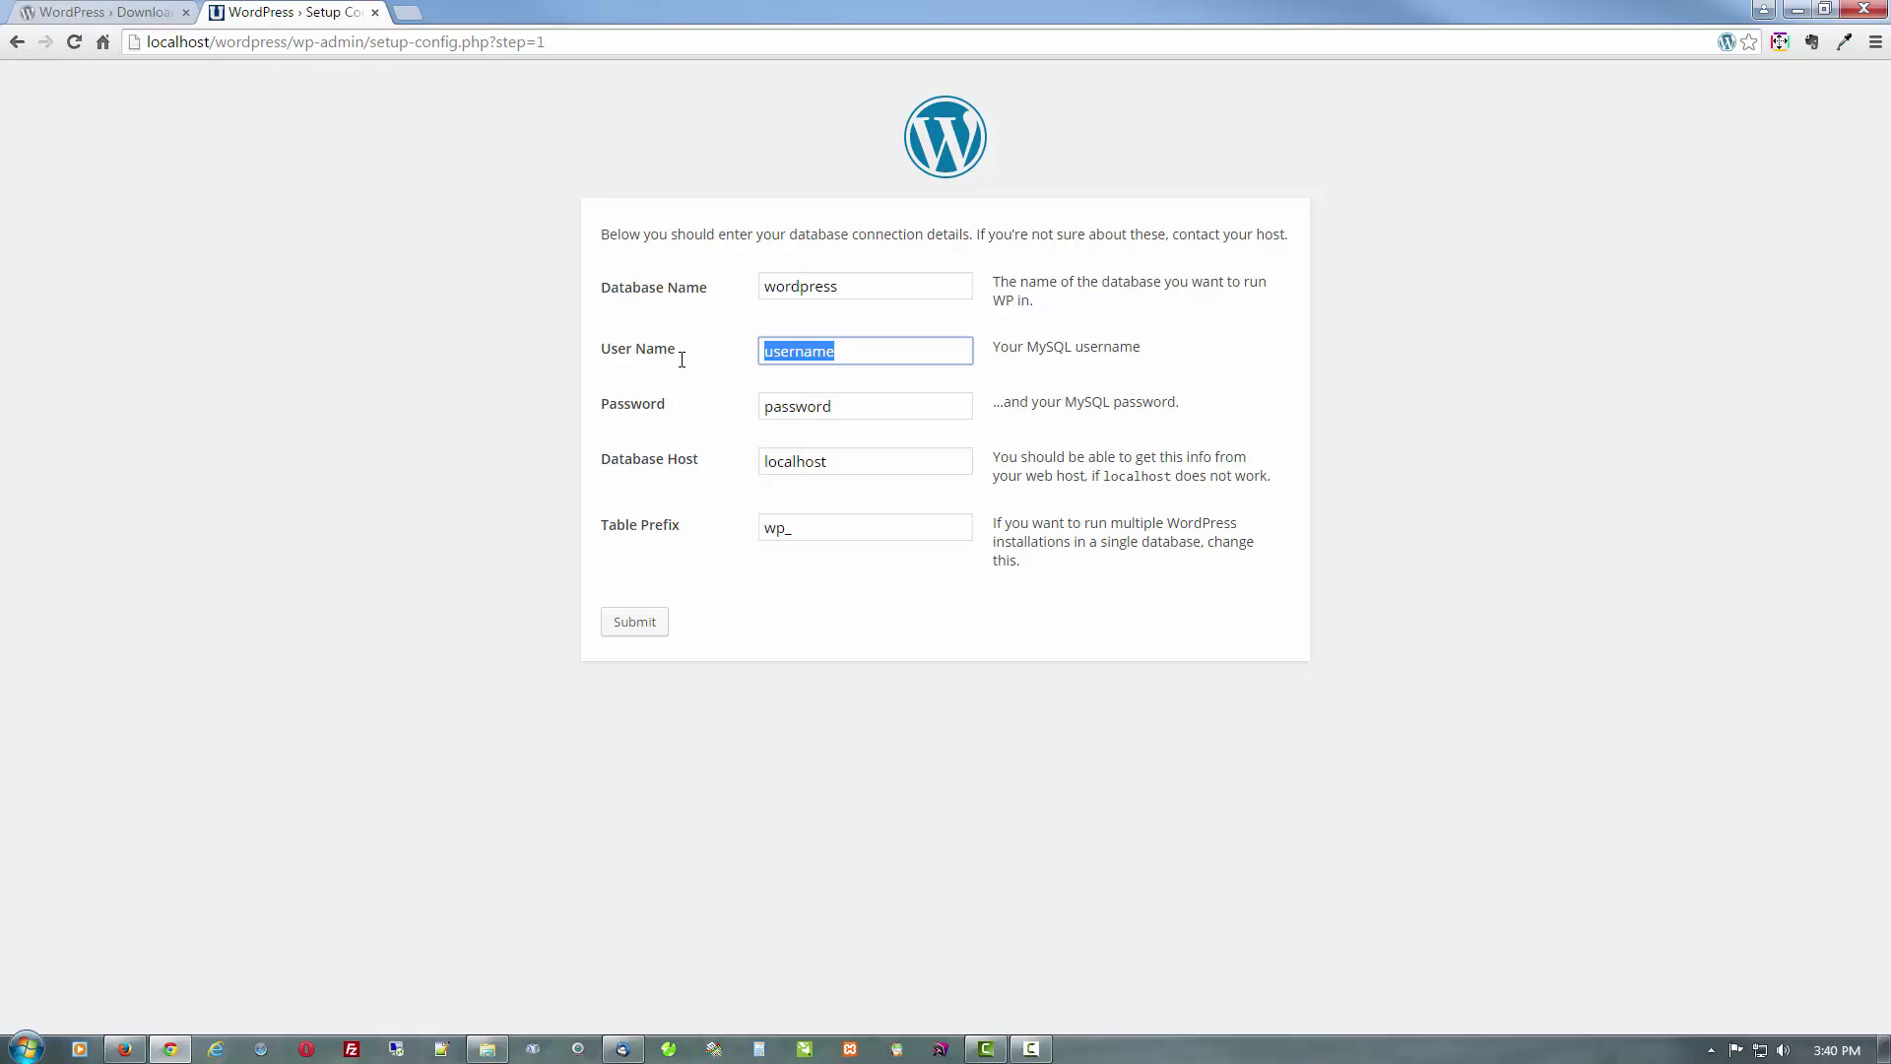
text(root)
double_click(842, 408)
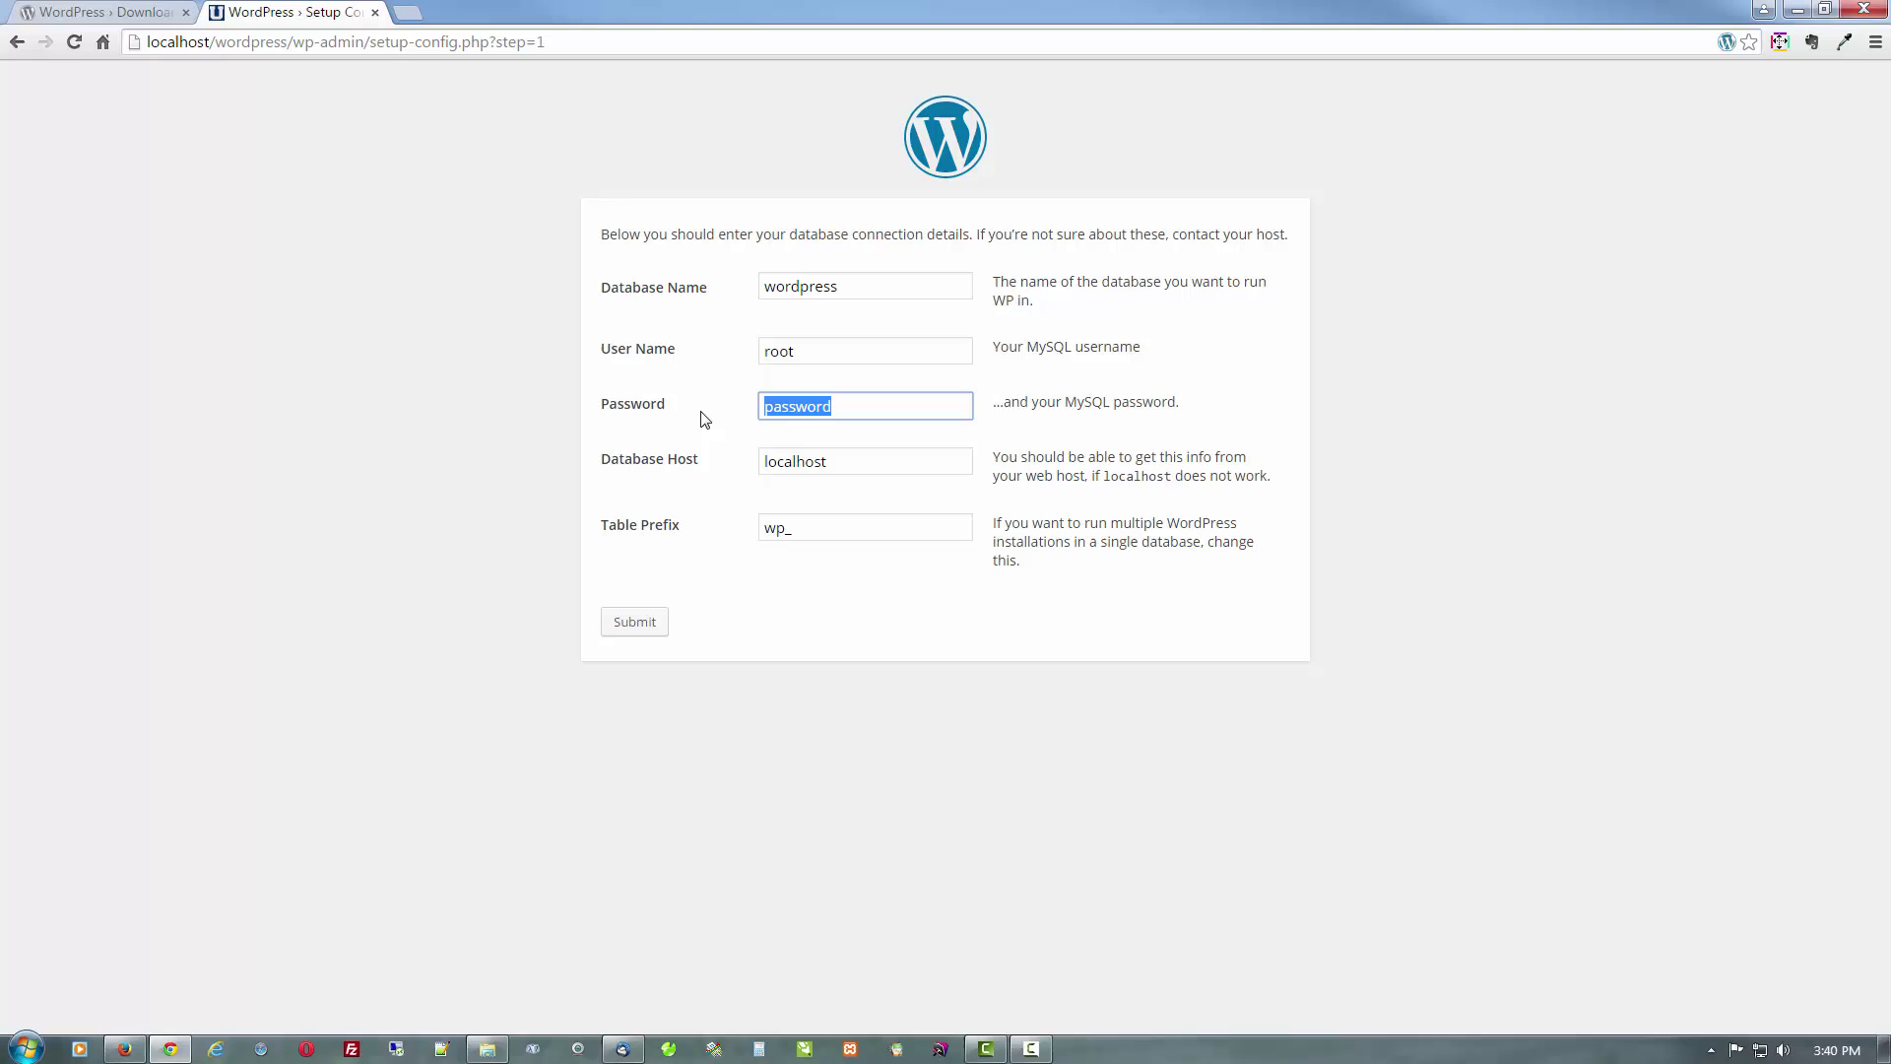
text(root)
Replace localhost with 127.0.0.1 as the database host
click(903, 460)
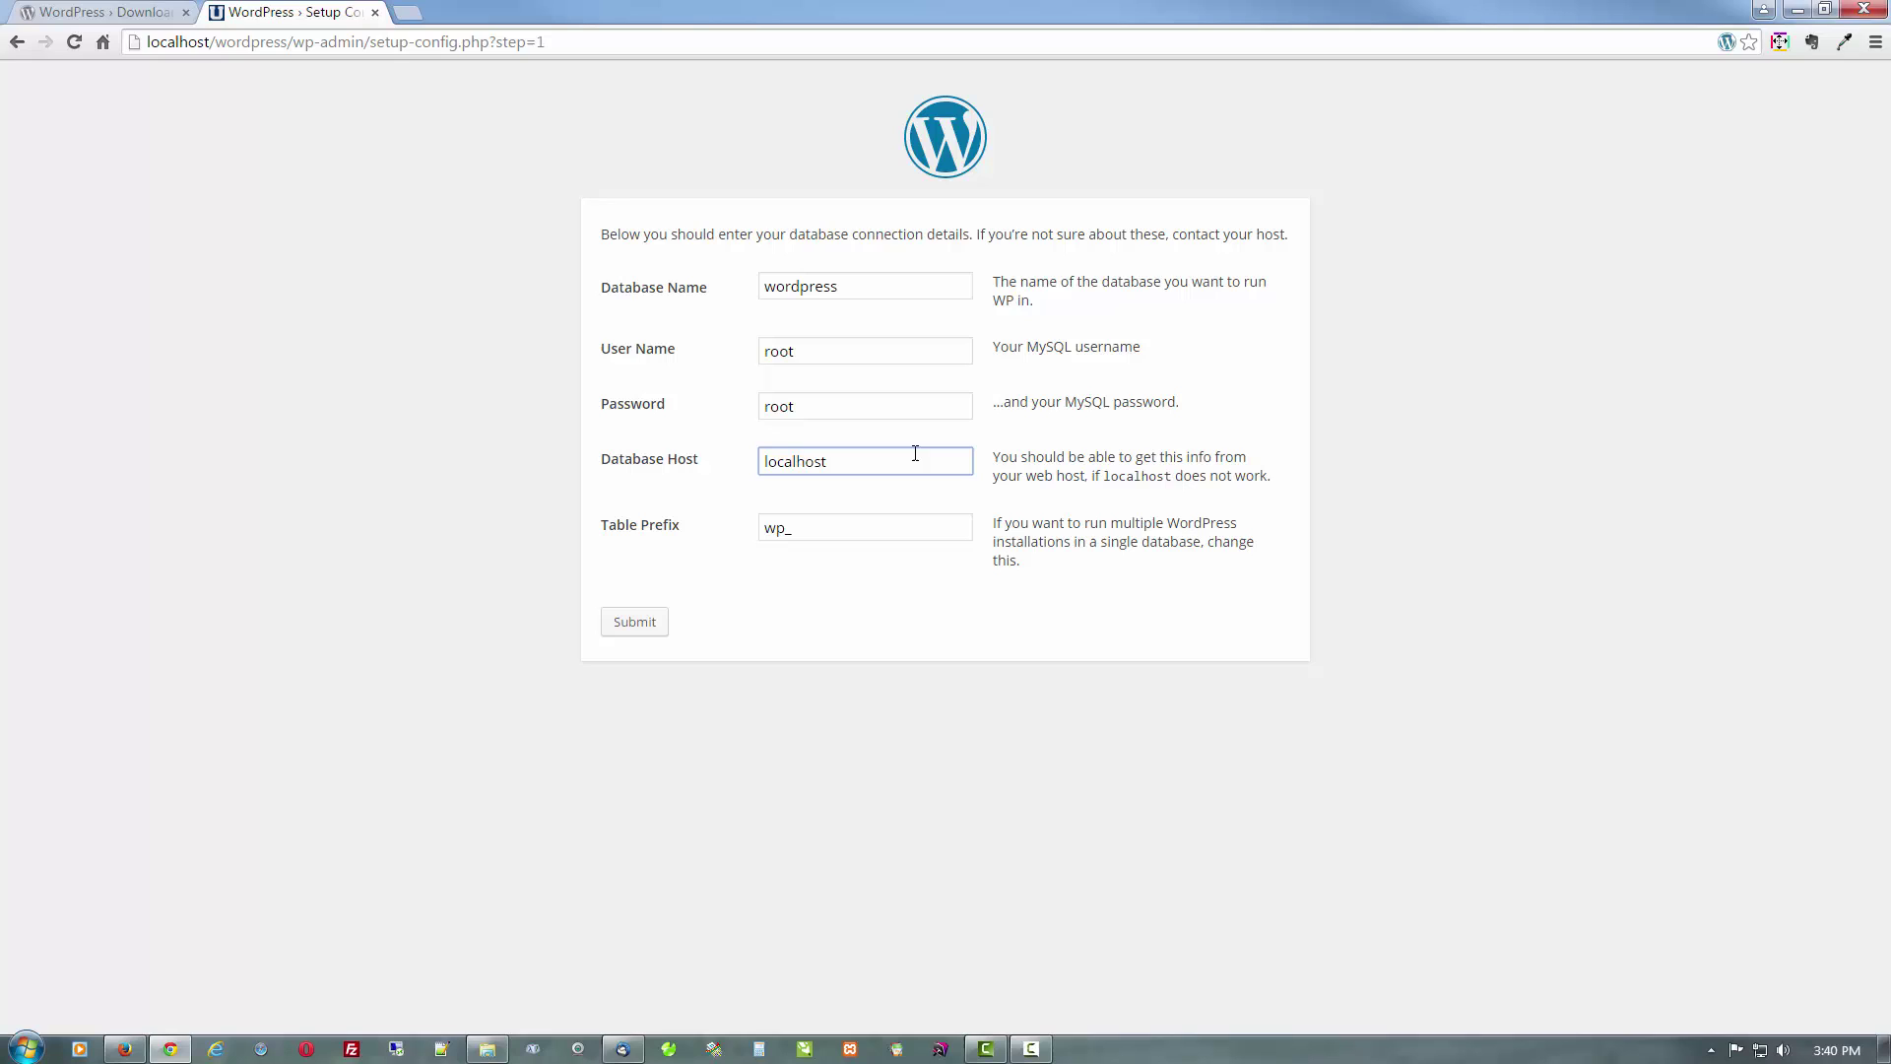
drag(915, 453, 702, 471)
text(127.0.0.1)
click(849, 503)
Submit the database details and run the WordPress install
click(630, 630)
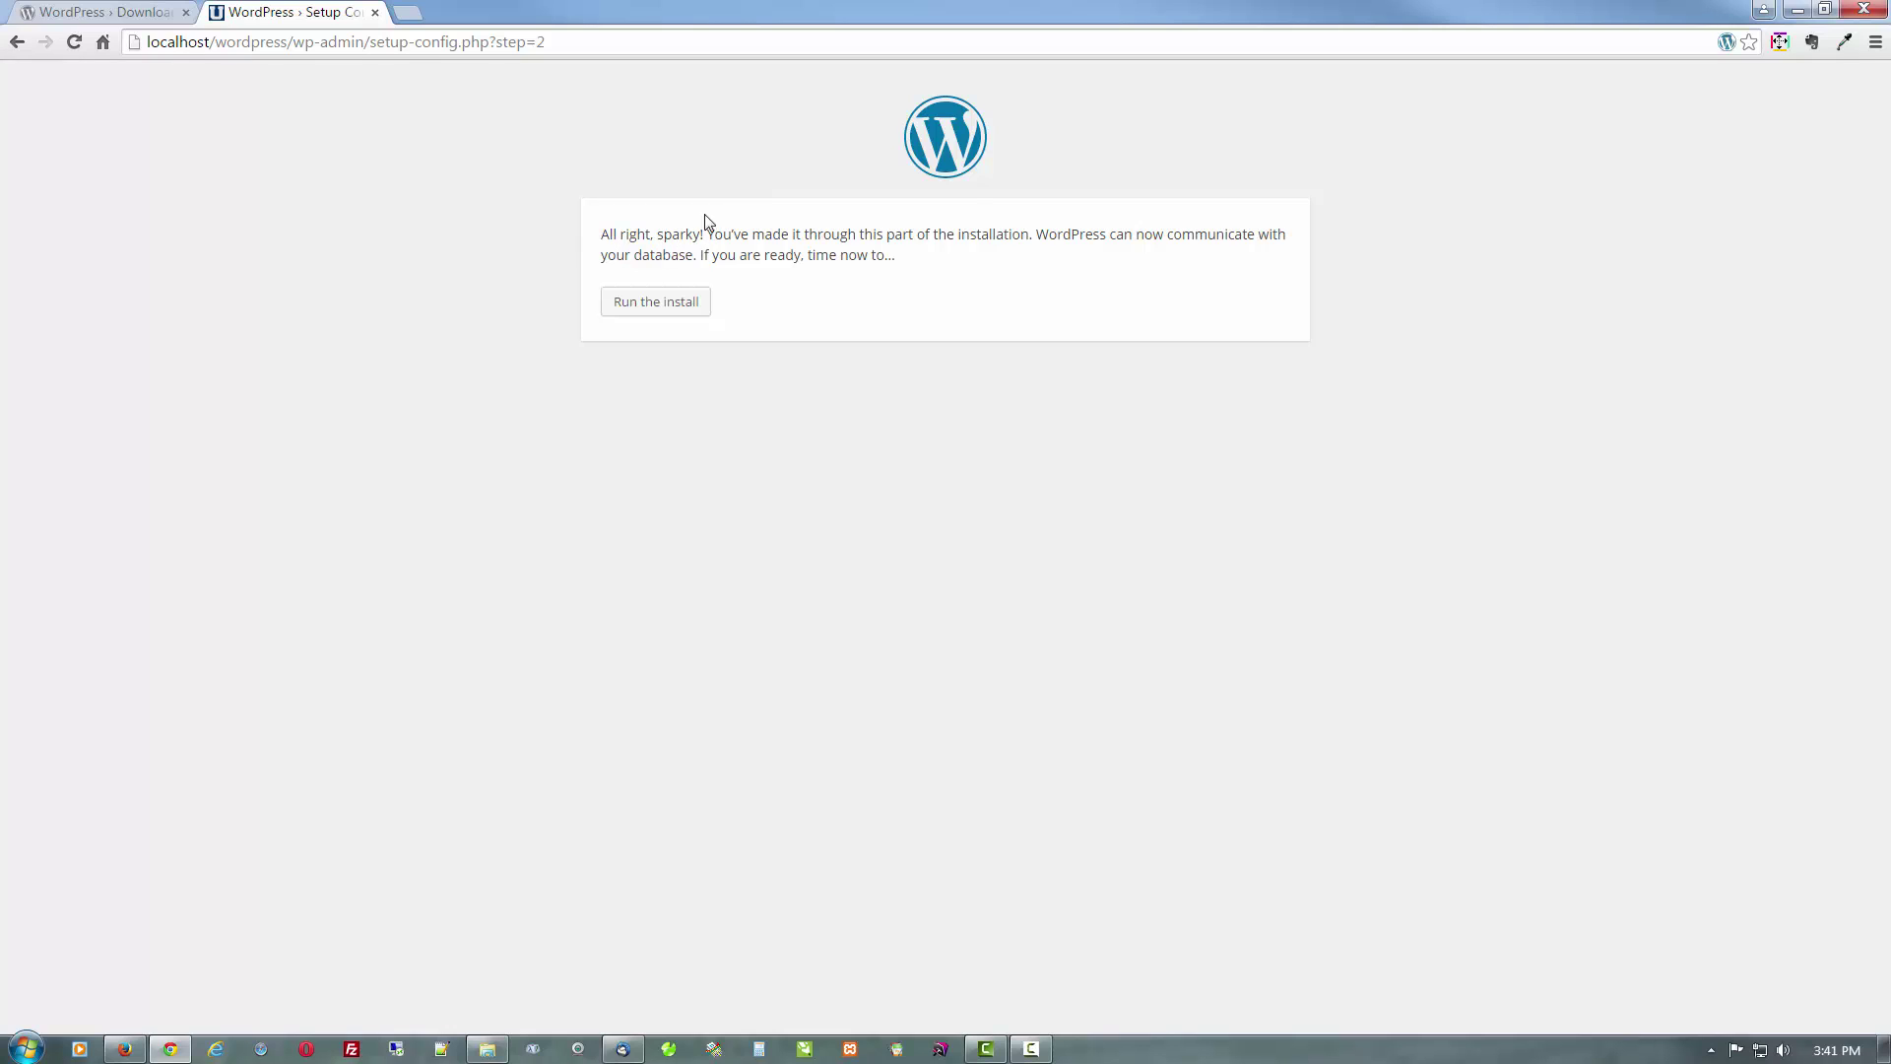
click(640, 311)
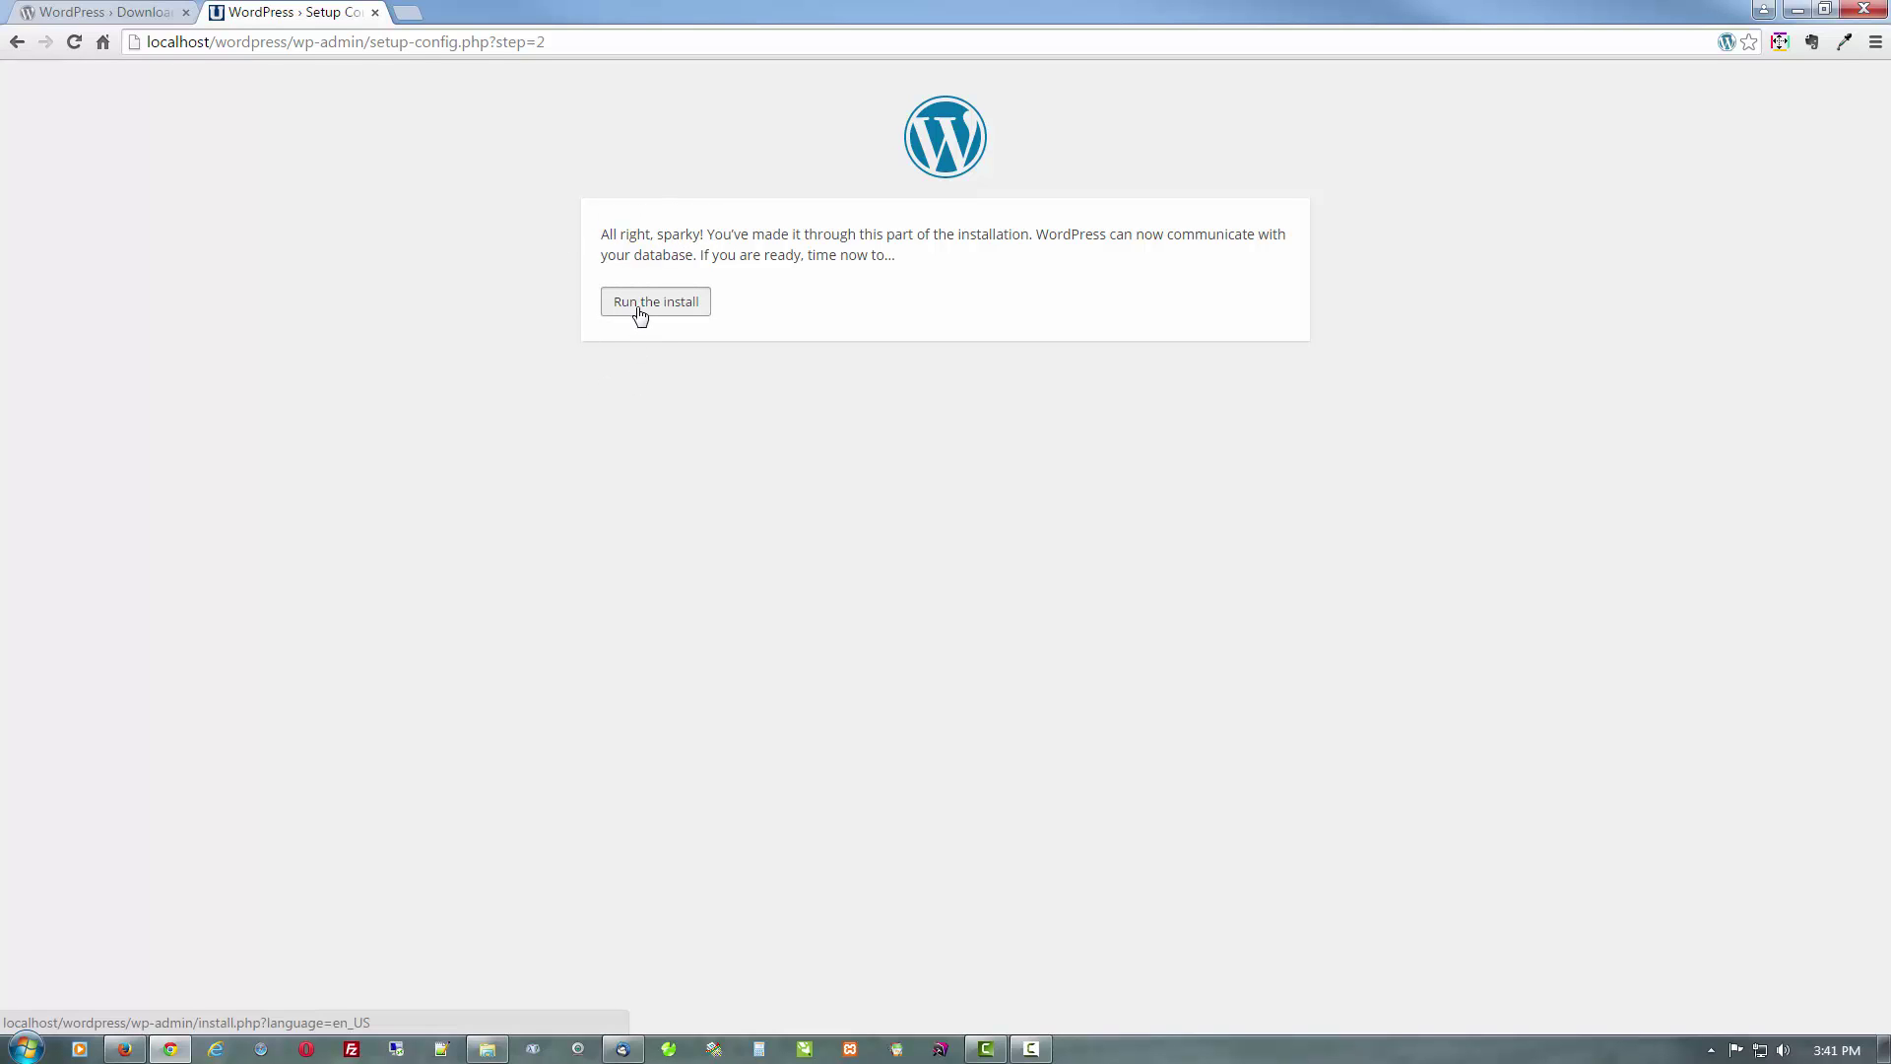
drag(638, 309, 739, 310)
click(657, 303)
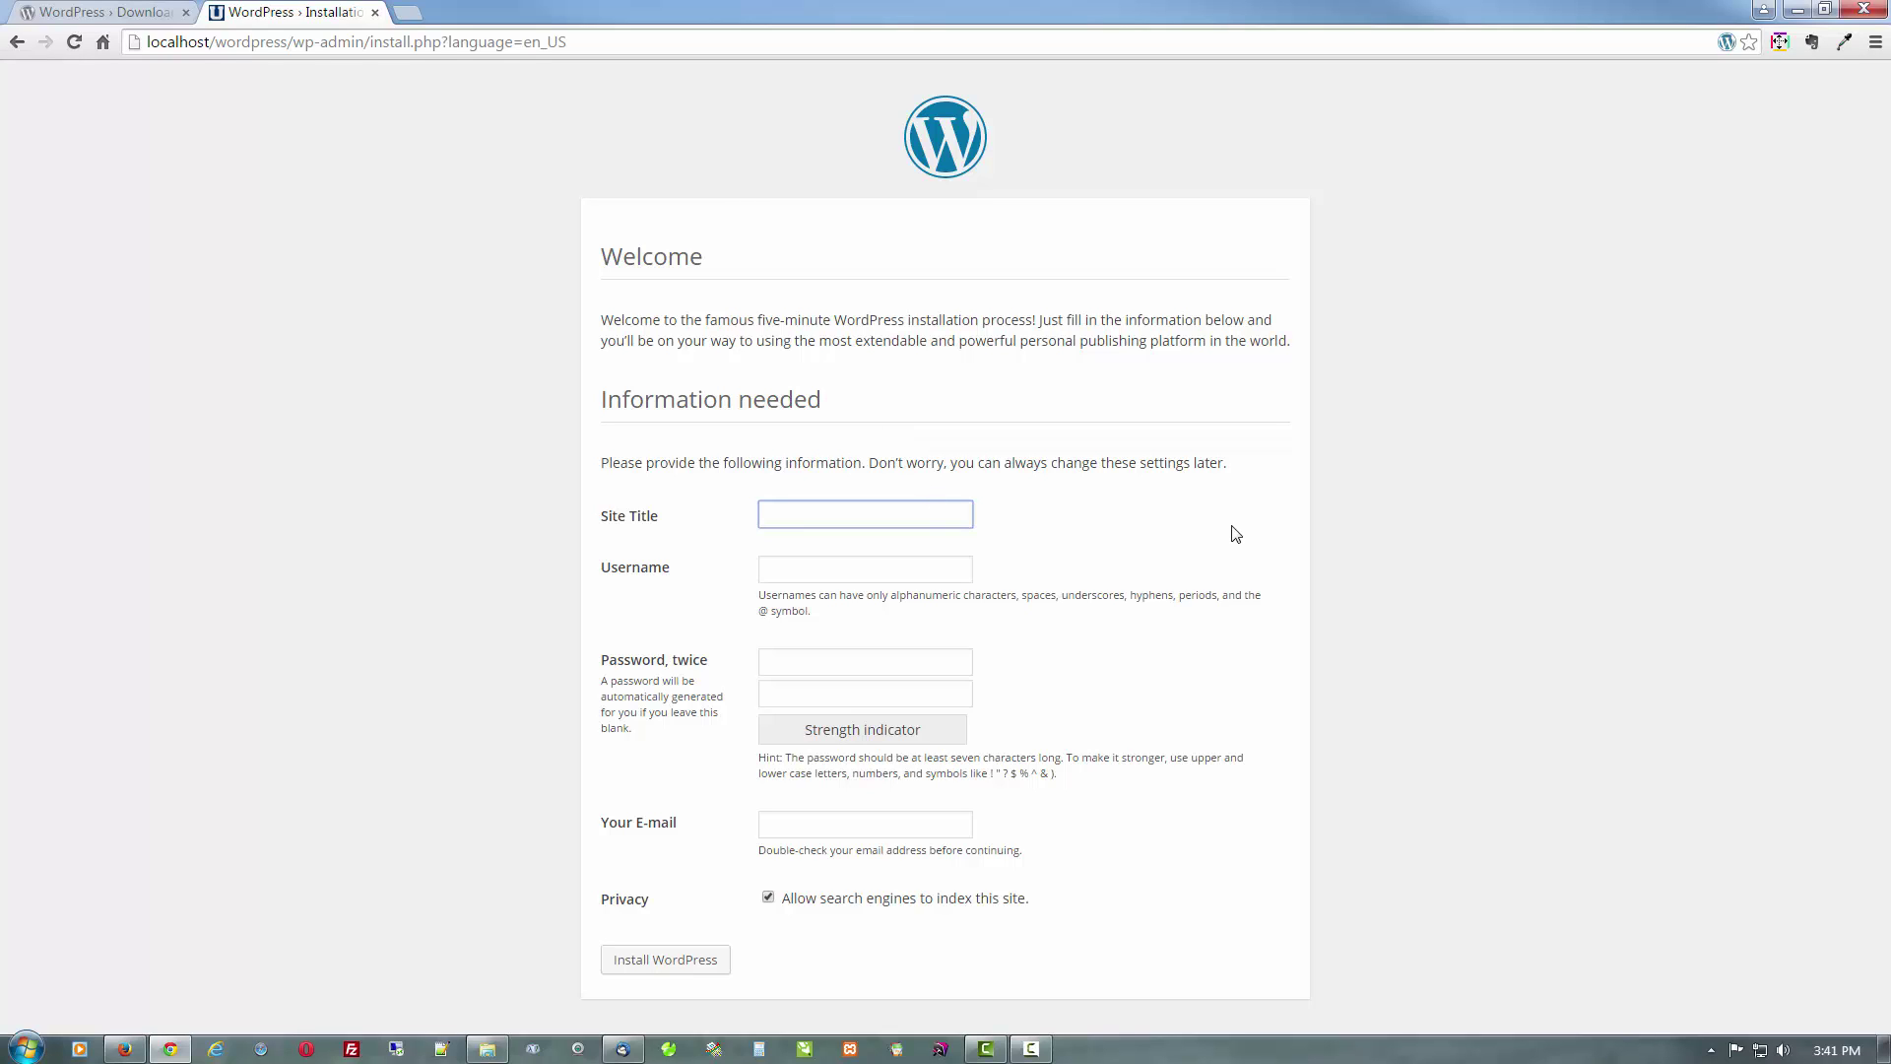
Enter the site title 'My Local WordPress' and the admin username
text(My Local WordPress)
key(Tab)
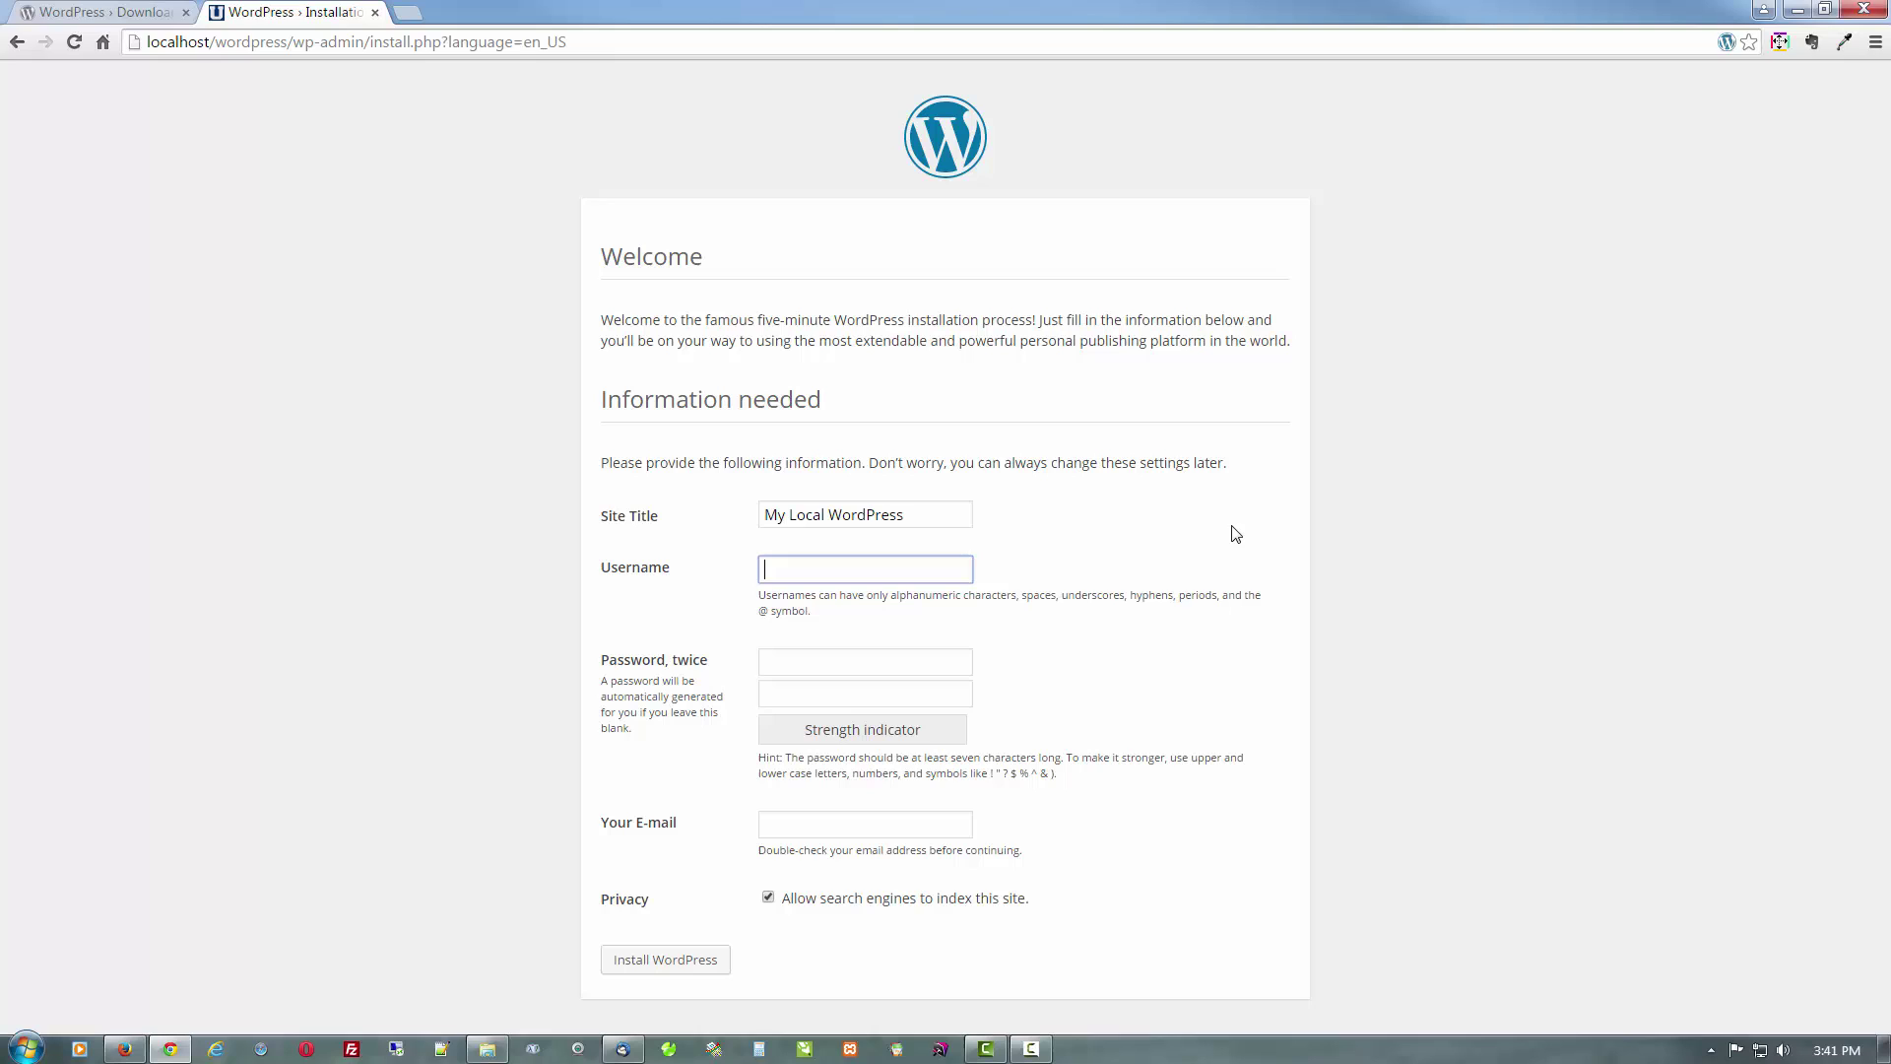
text(admin)
click(853, 660)
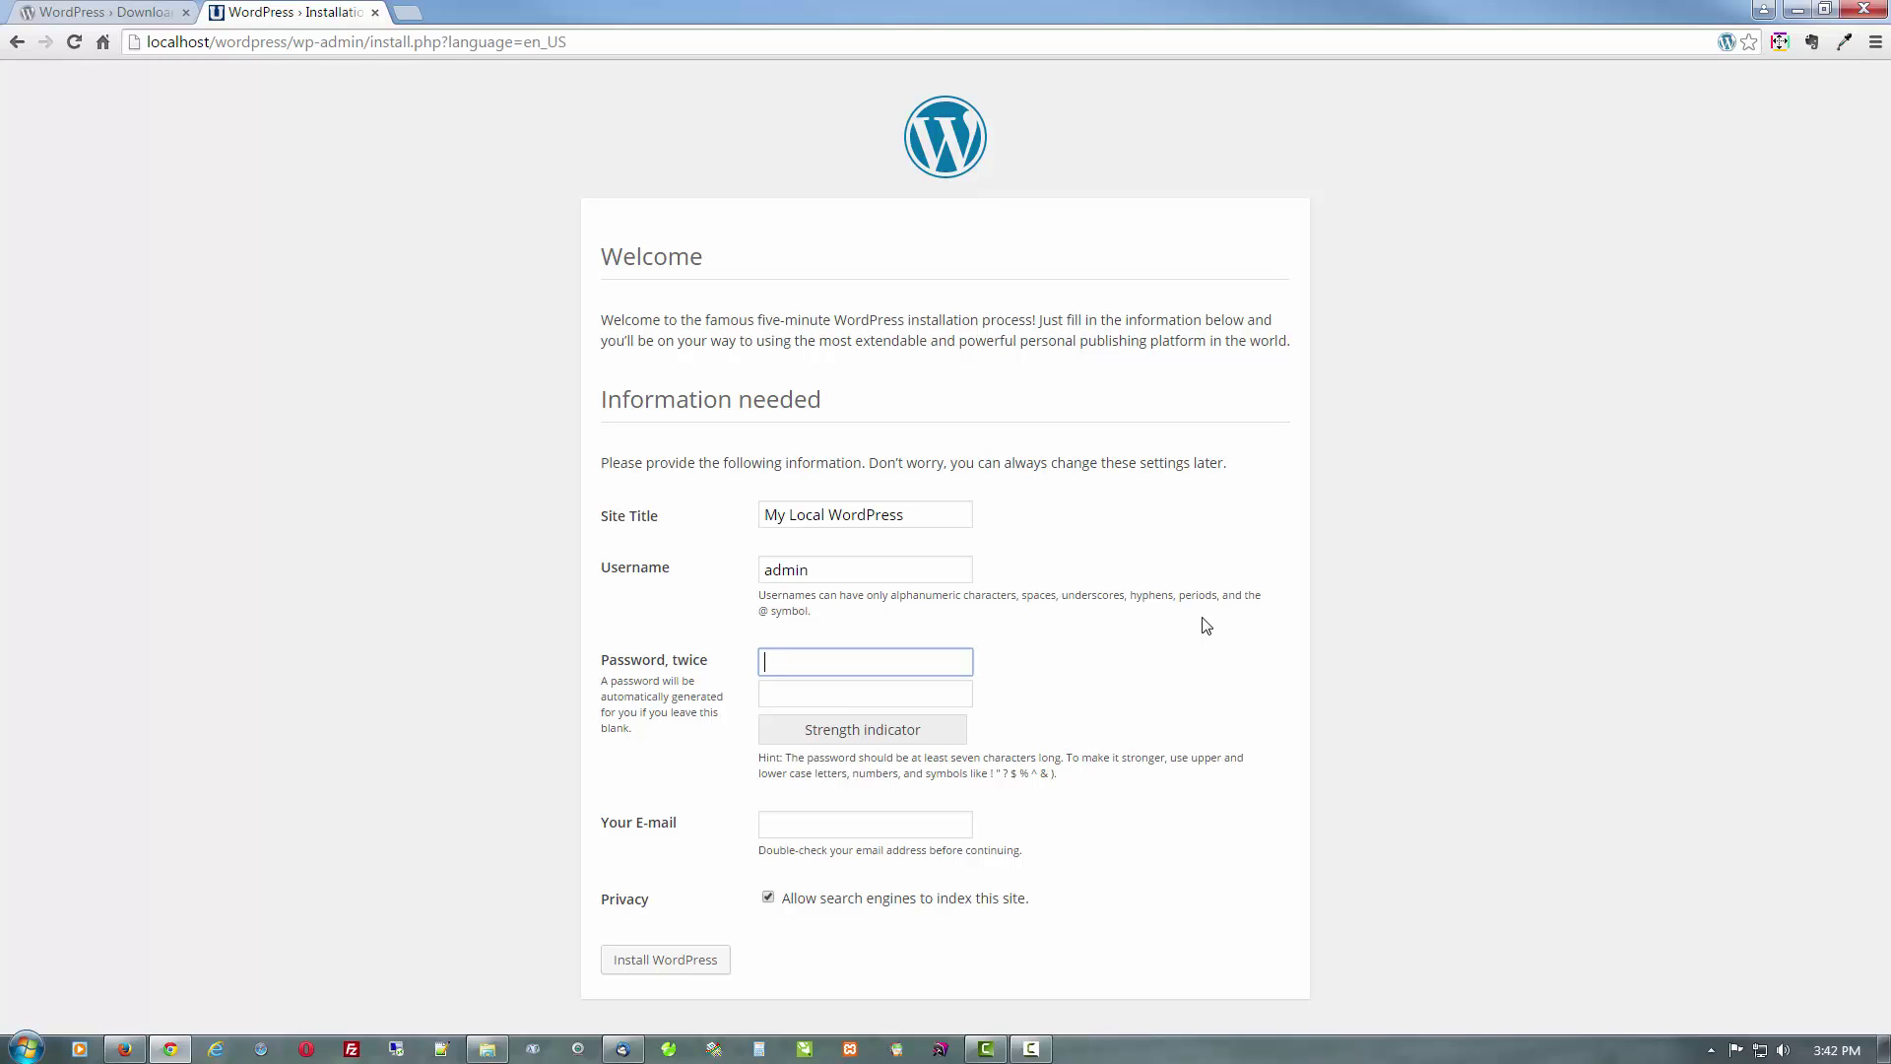
Enter and confirm the admin password, add the admin e-mail, block search engine indexing, and install
text(••••••)
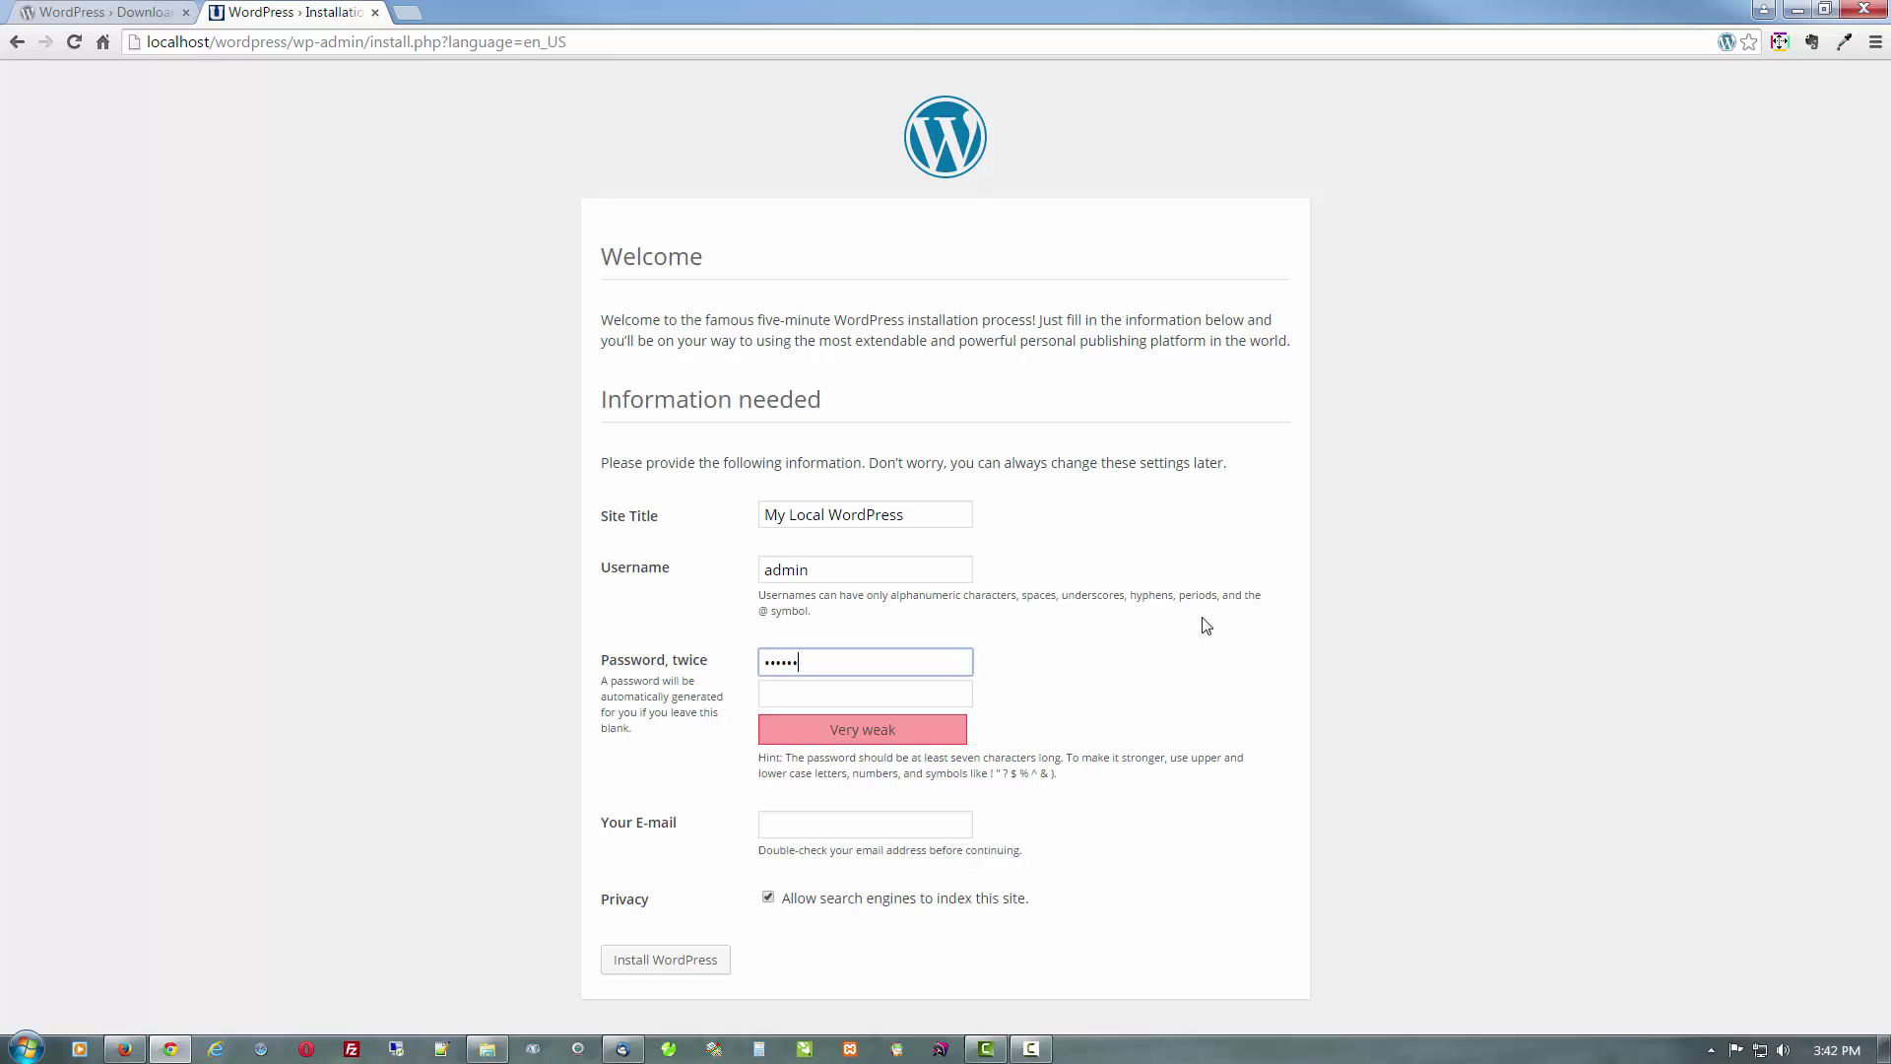
key(Tab)
text(••••••)
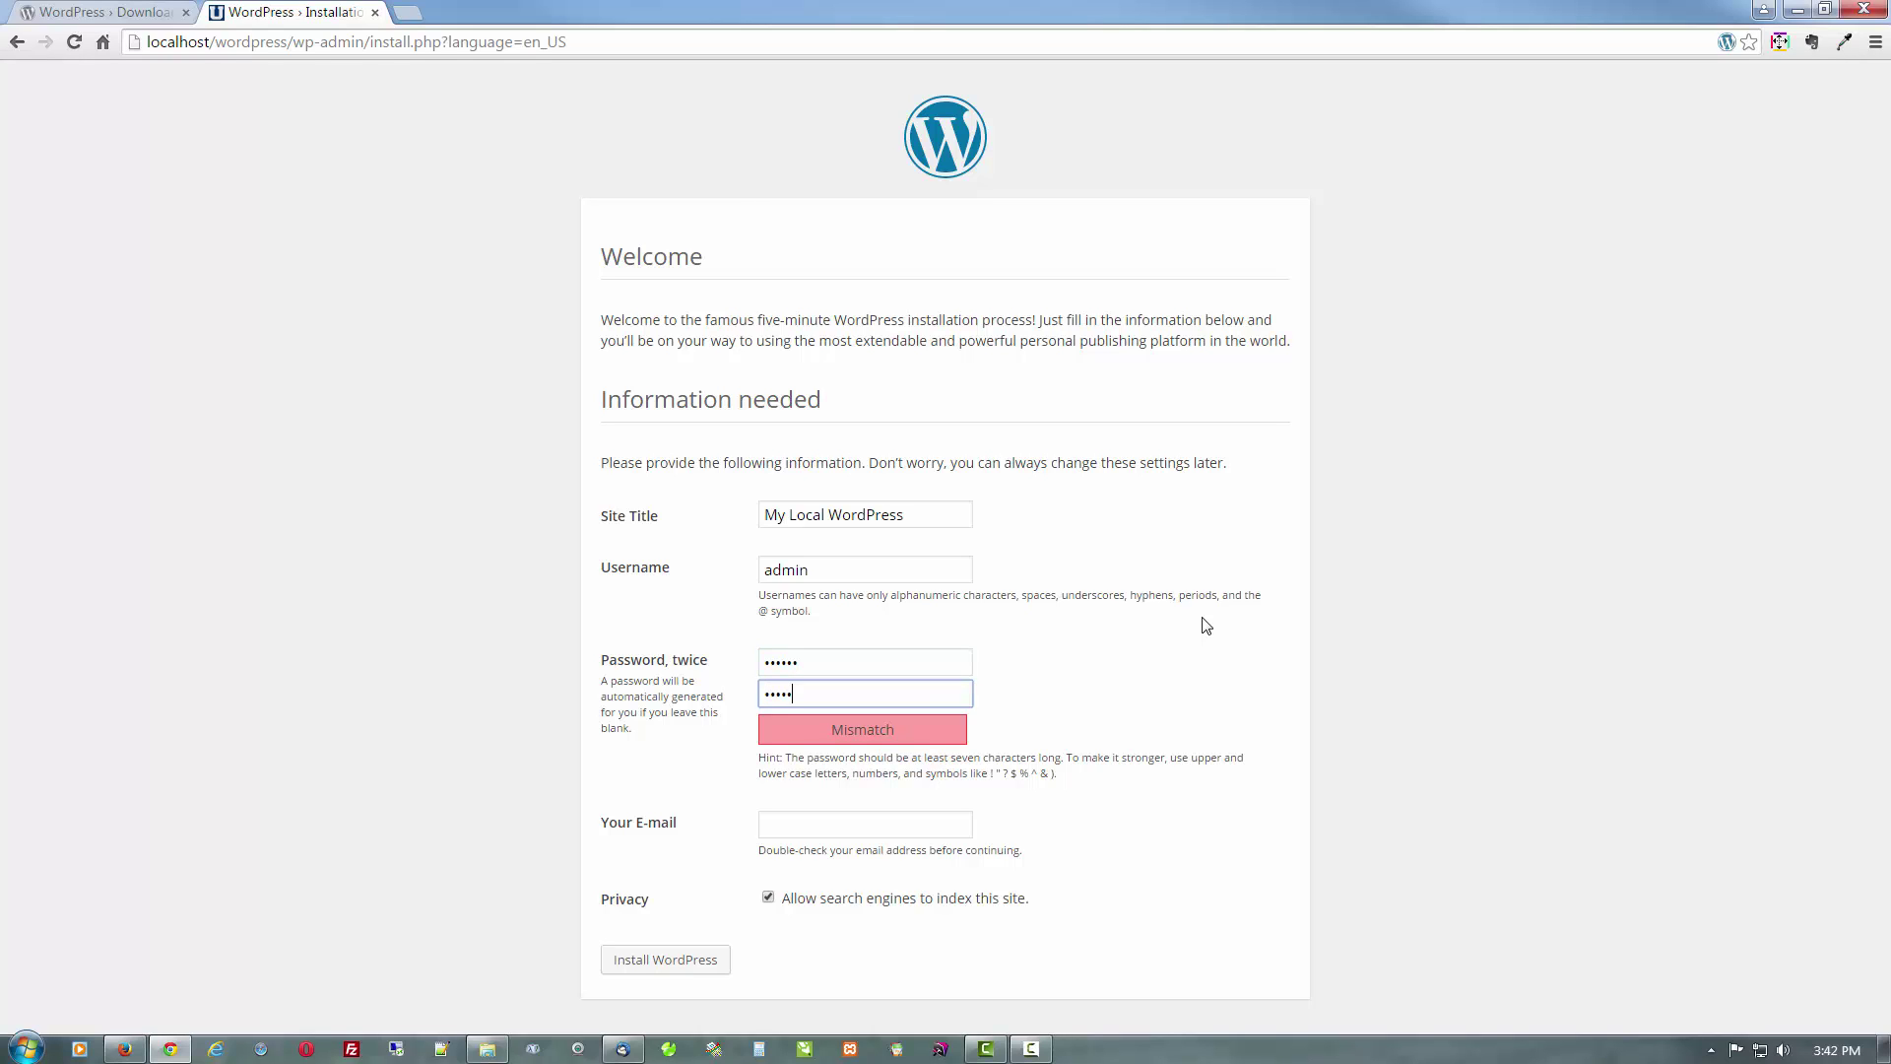
key(Tab)
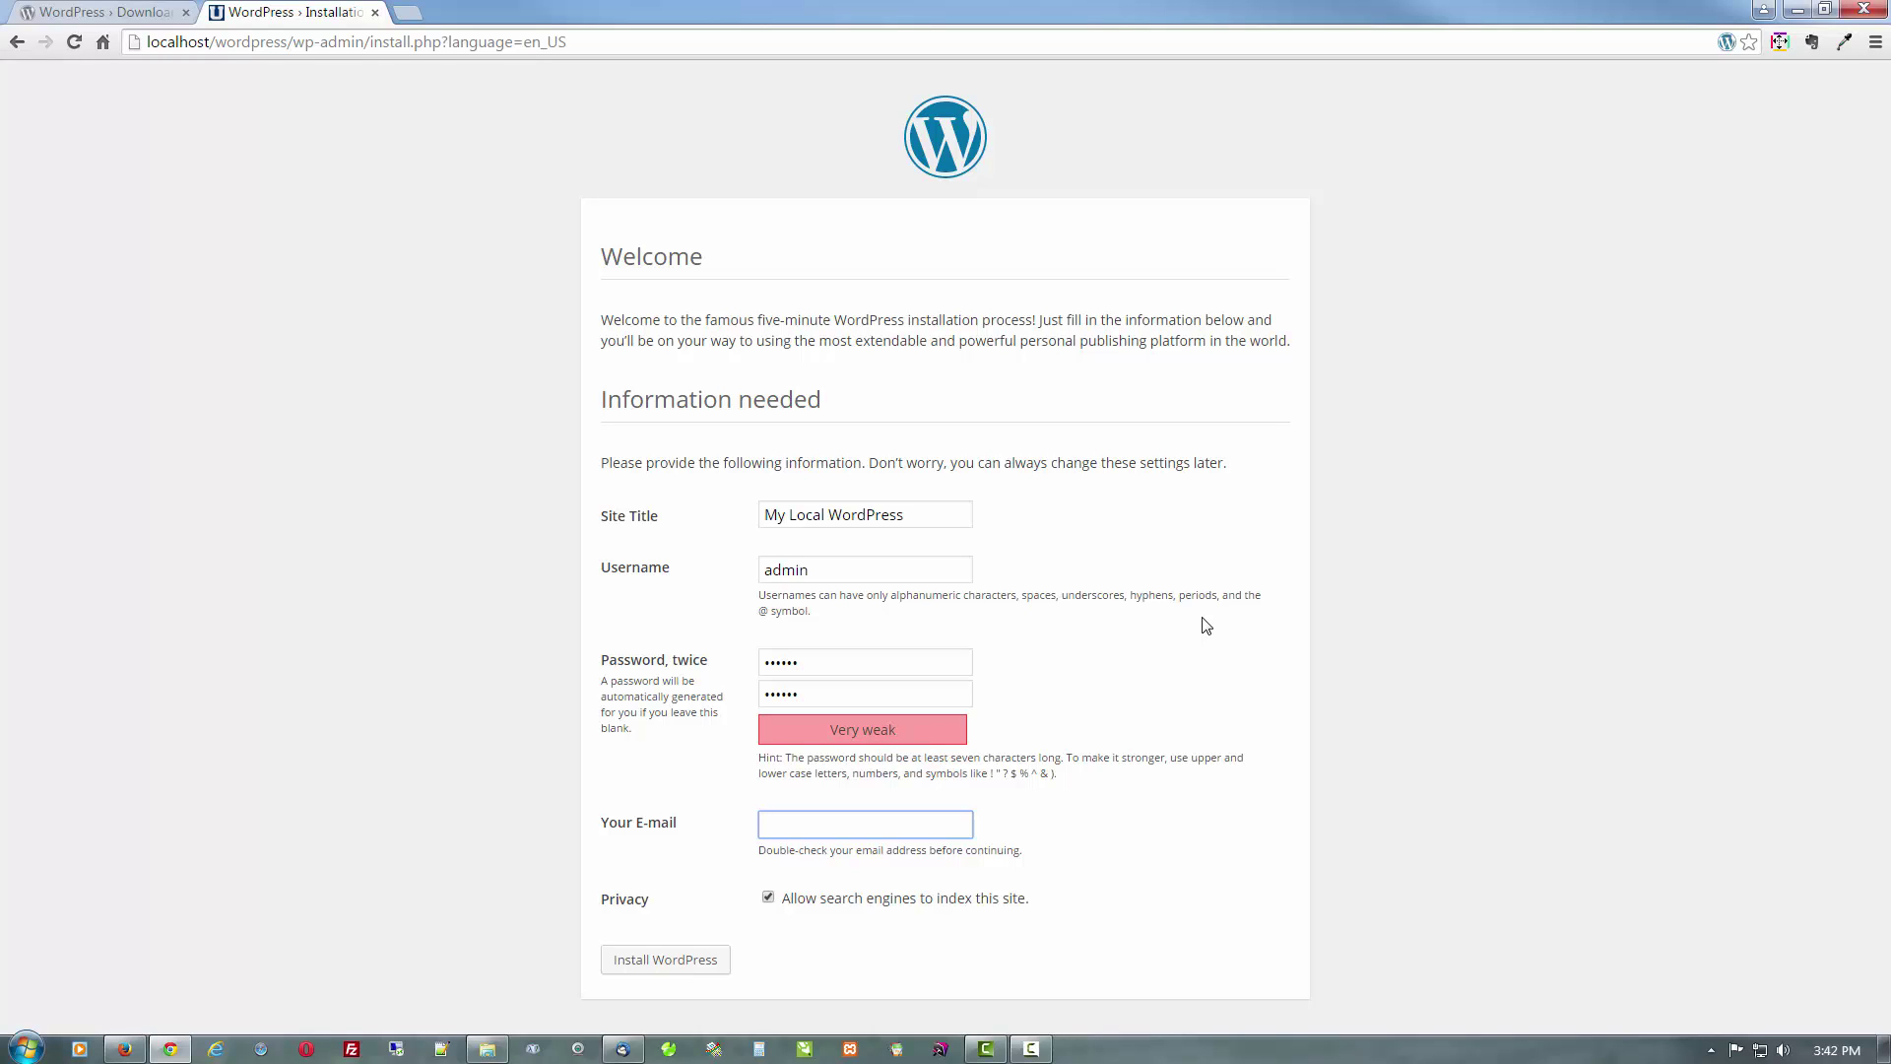
text(my@email.com)
click(768, 898)
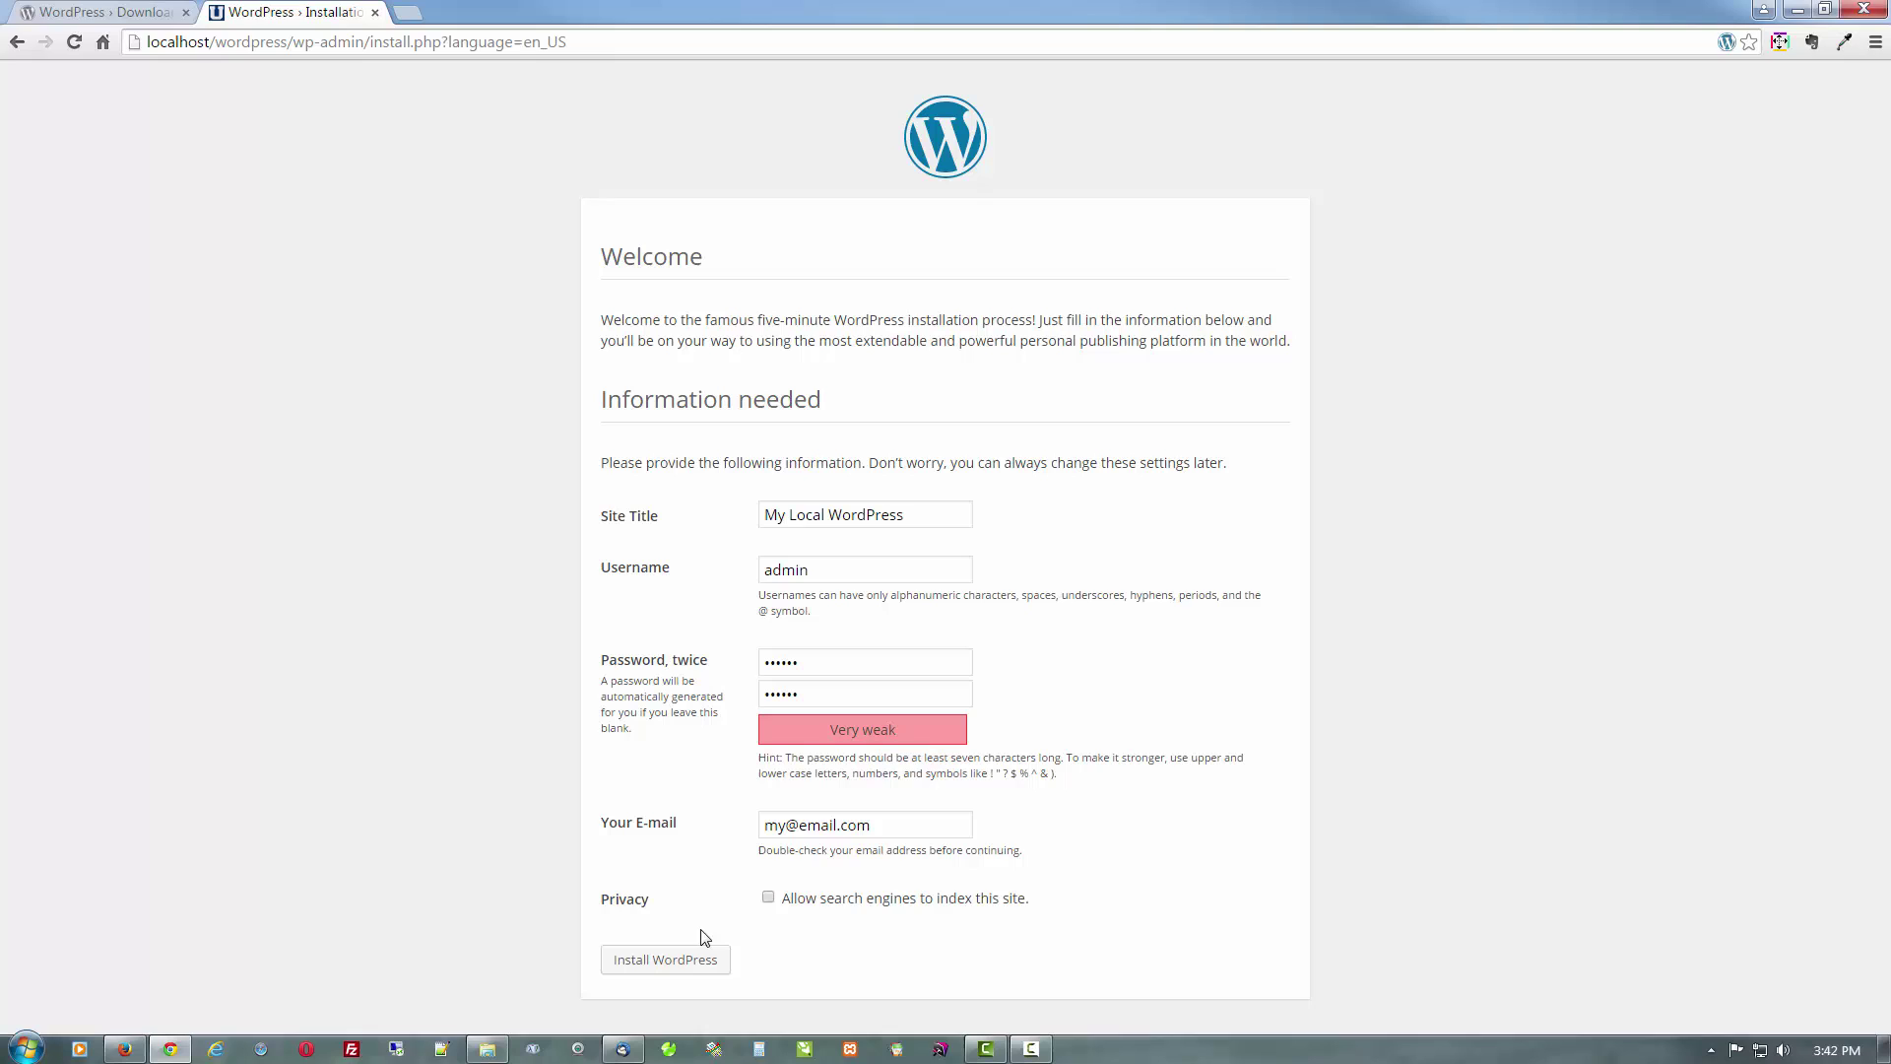
click(699, 960)
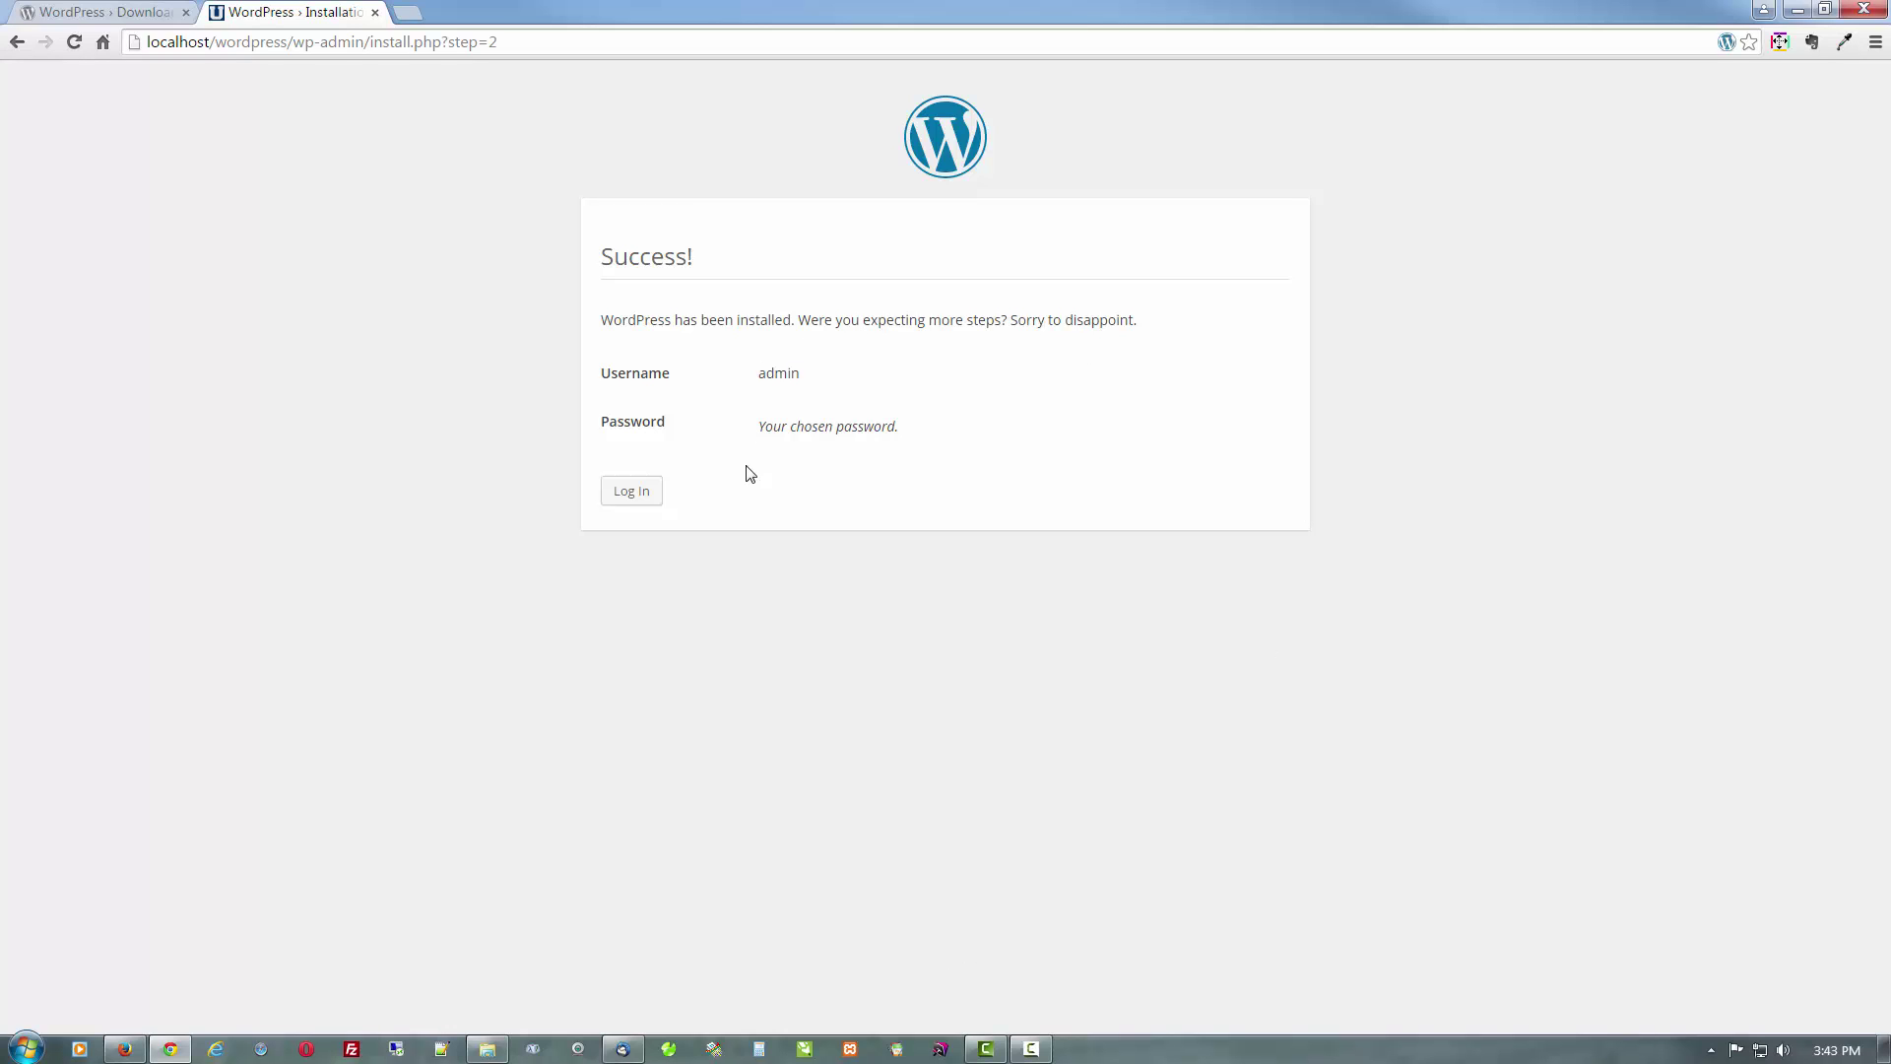
Log in as admin from the Success page using the saved credentials
click(631, 492)
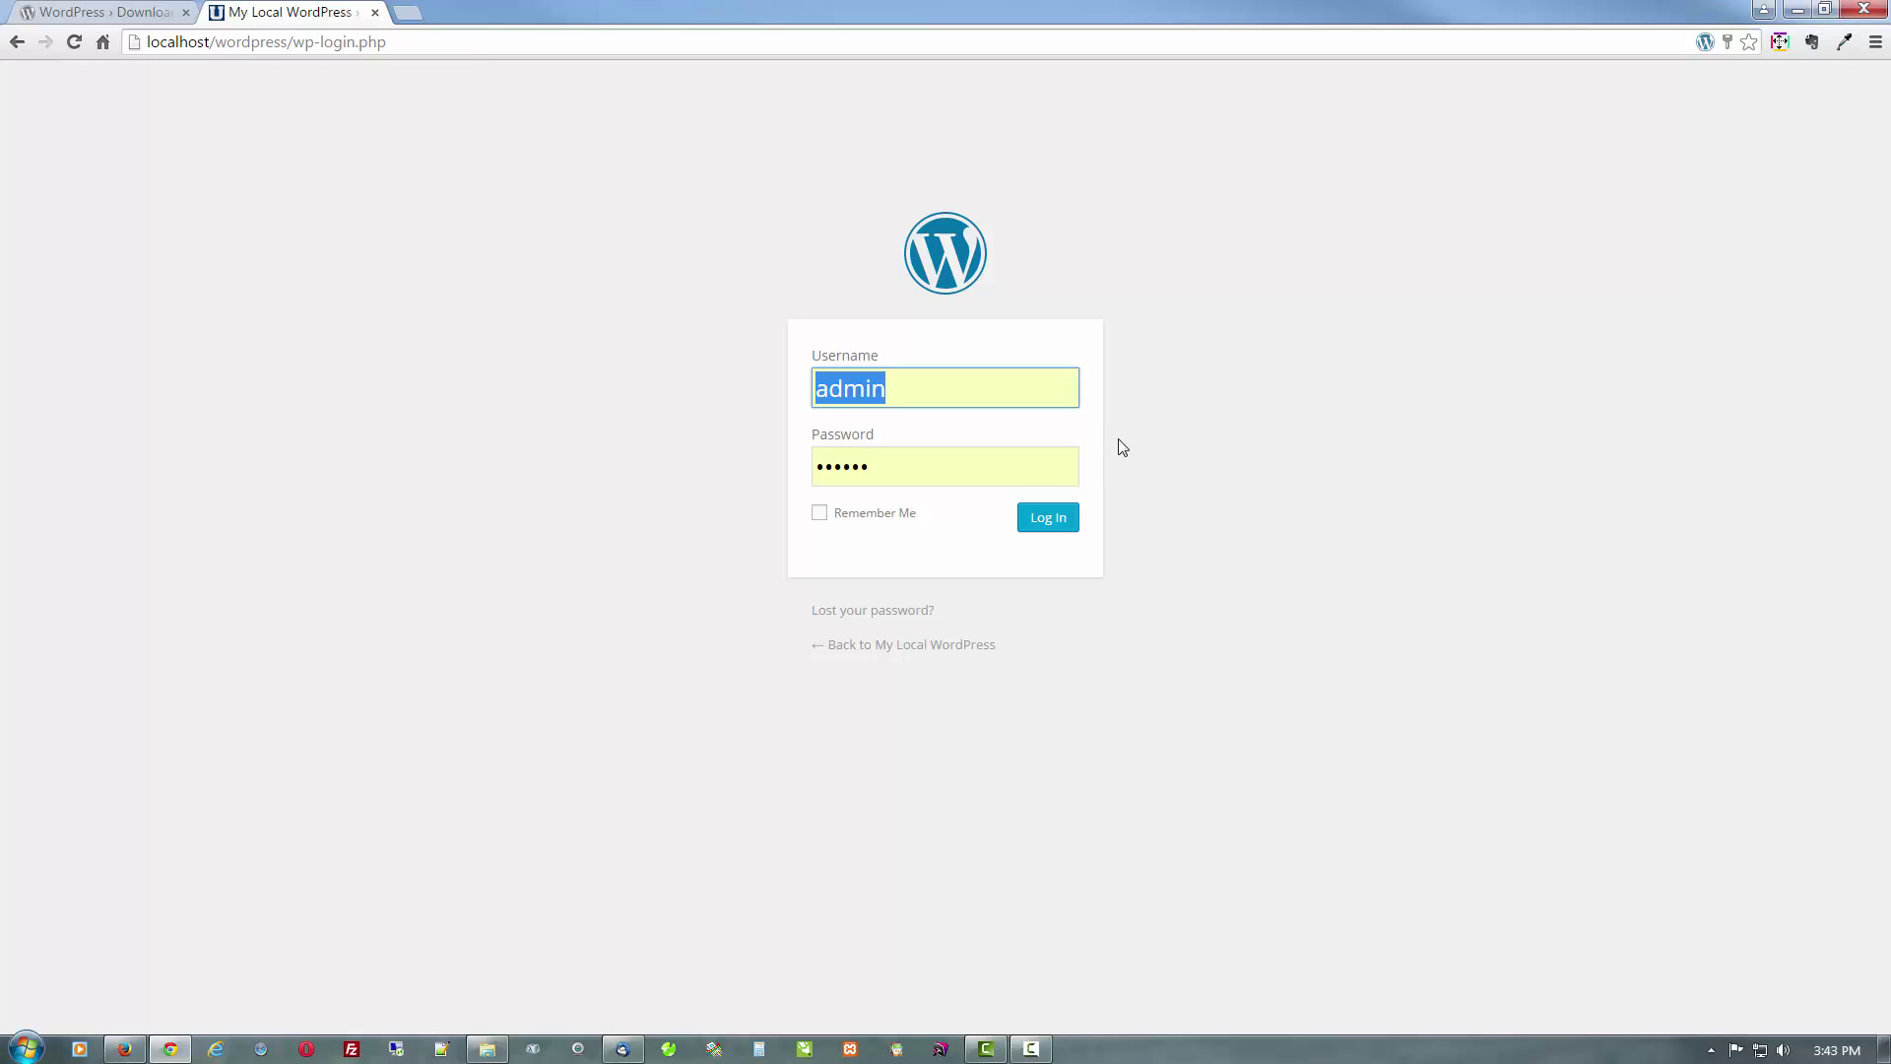
click(1042, 527)
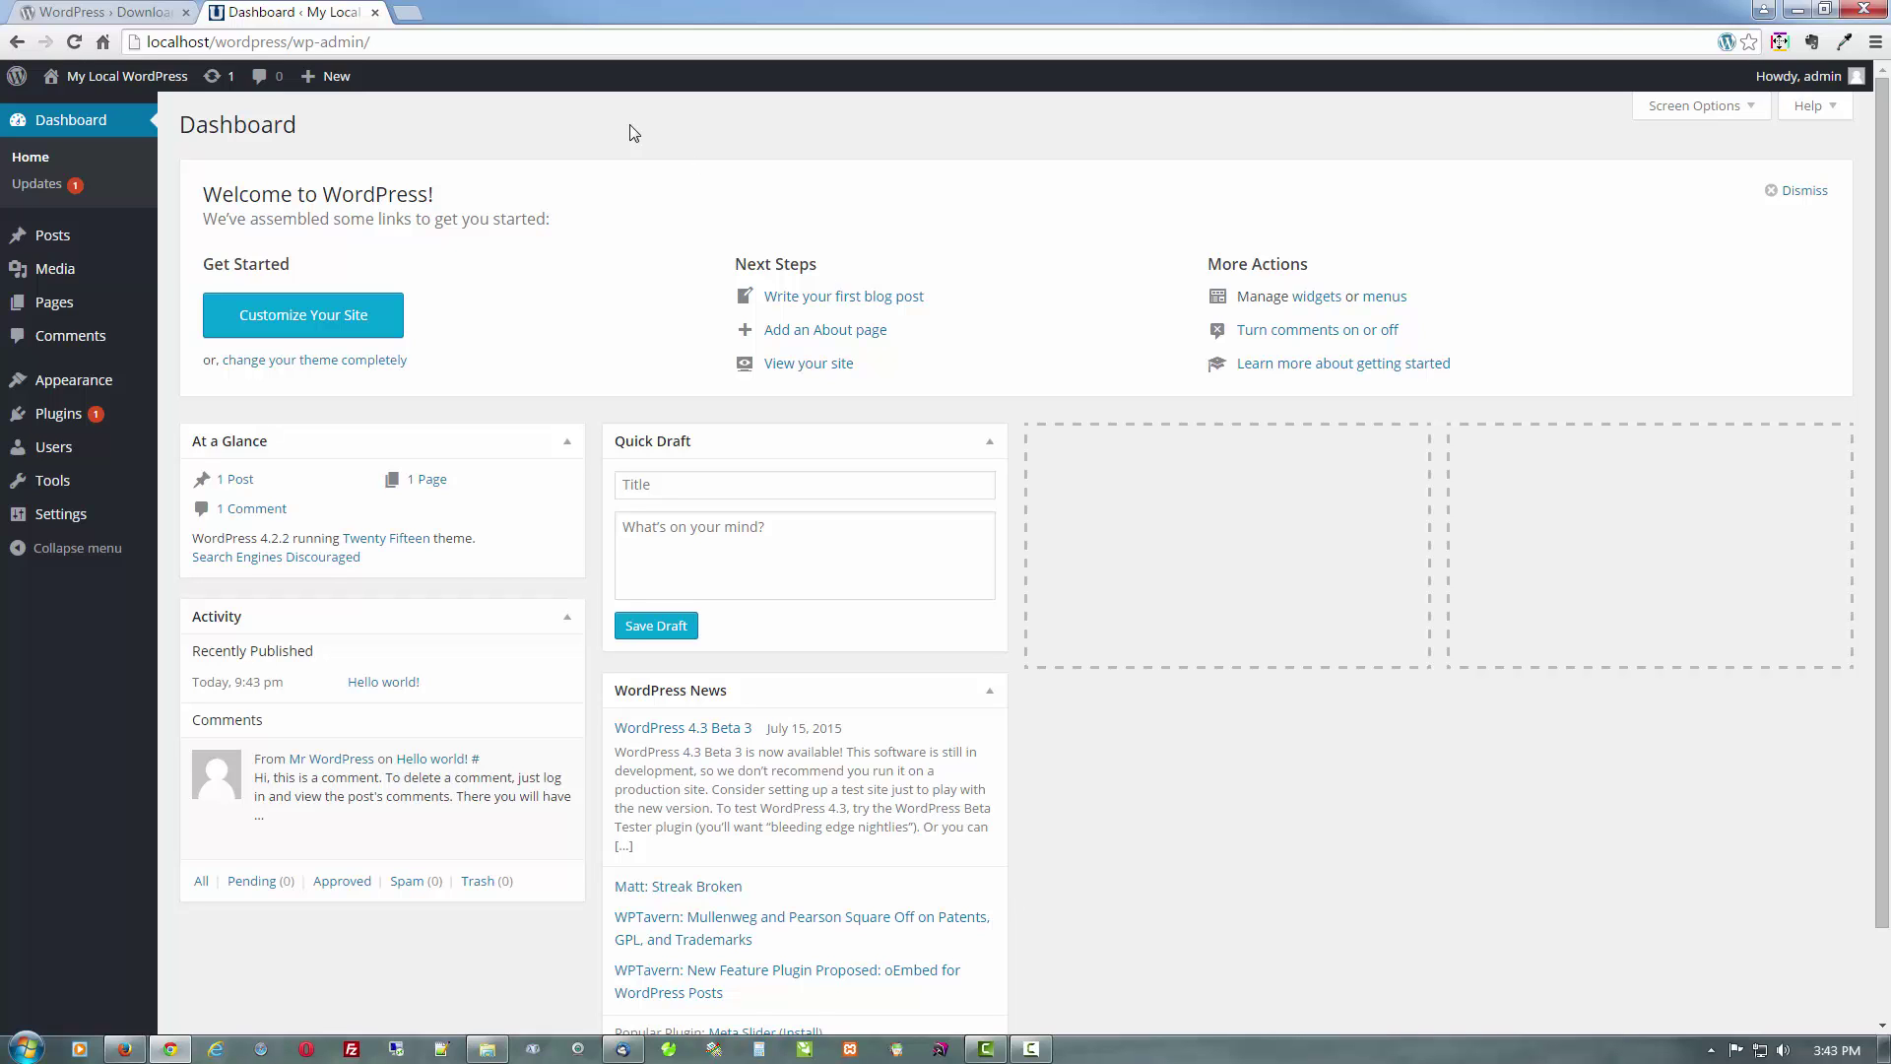
Load localhost/wordpress/ in the Chrome tab to show the front page, then select its address
click(118, 10)
click(332, 42)
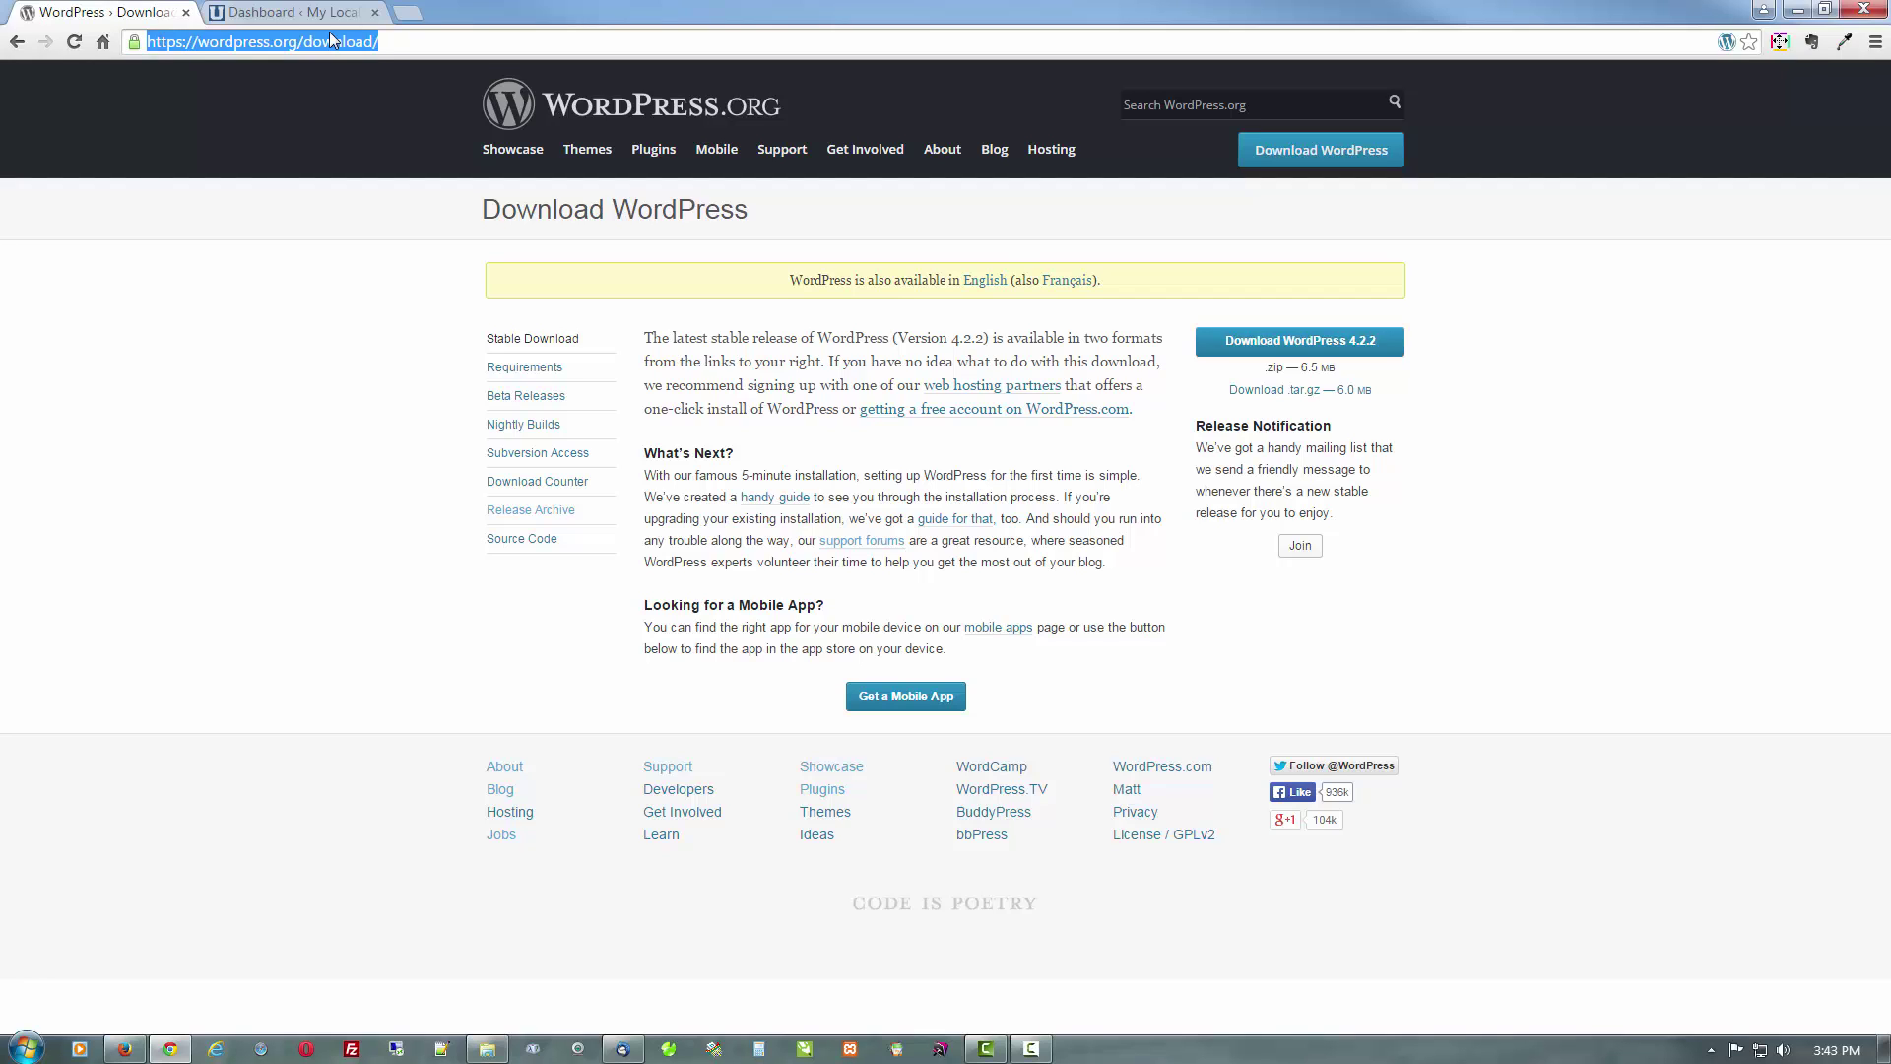
text(lcoa)
key(BackSpace)
key(BackSpace)
key(BackSpace)
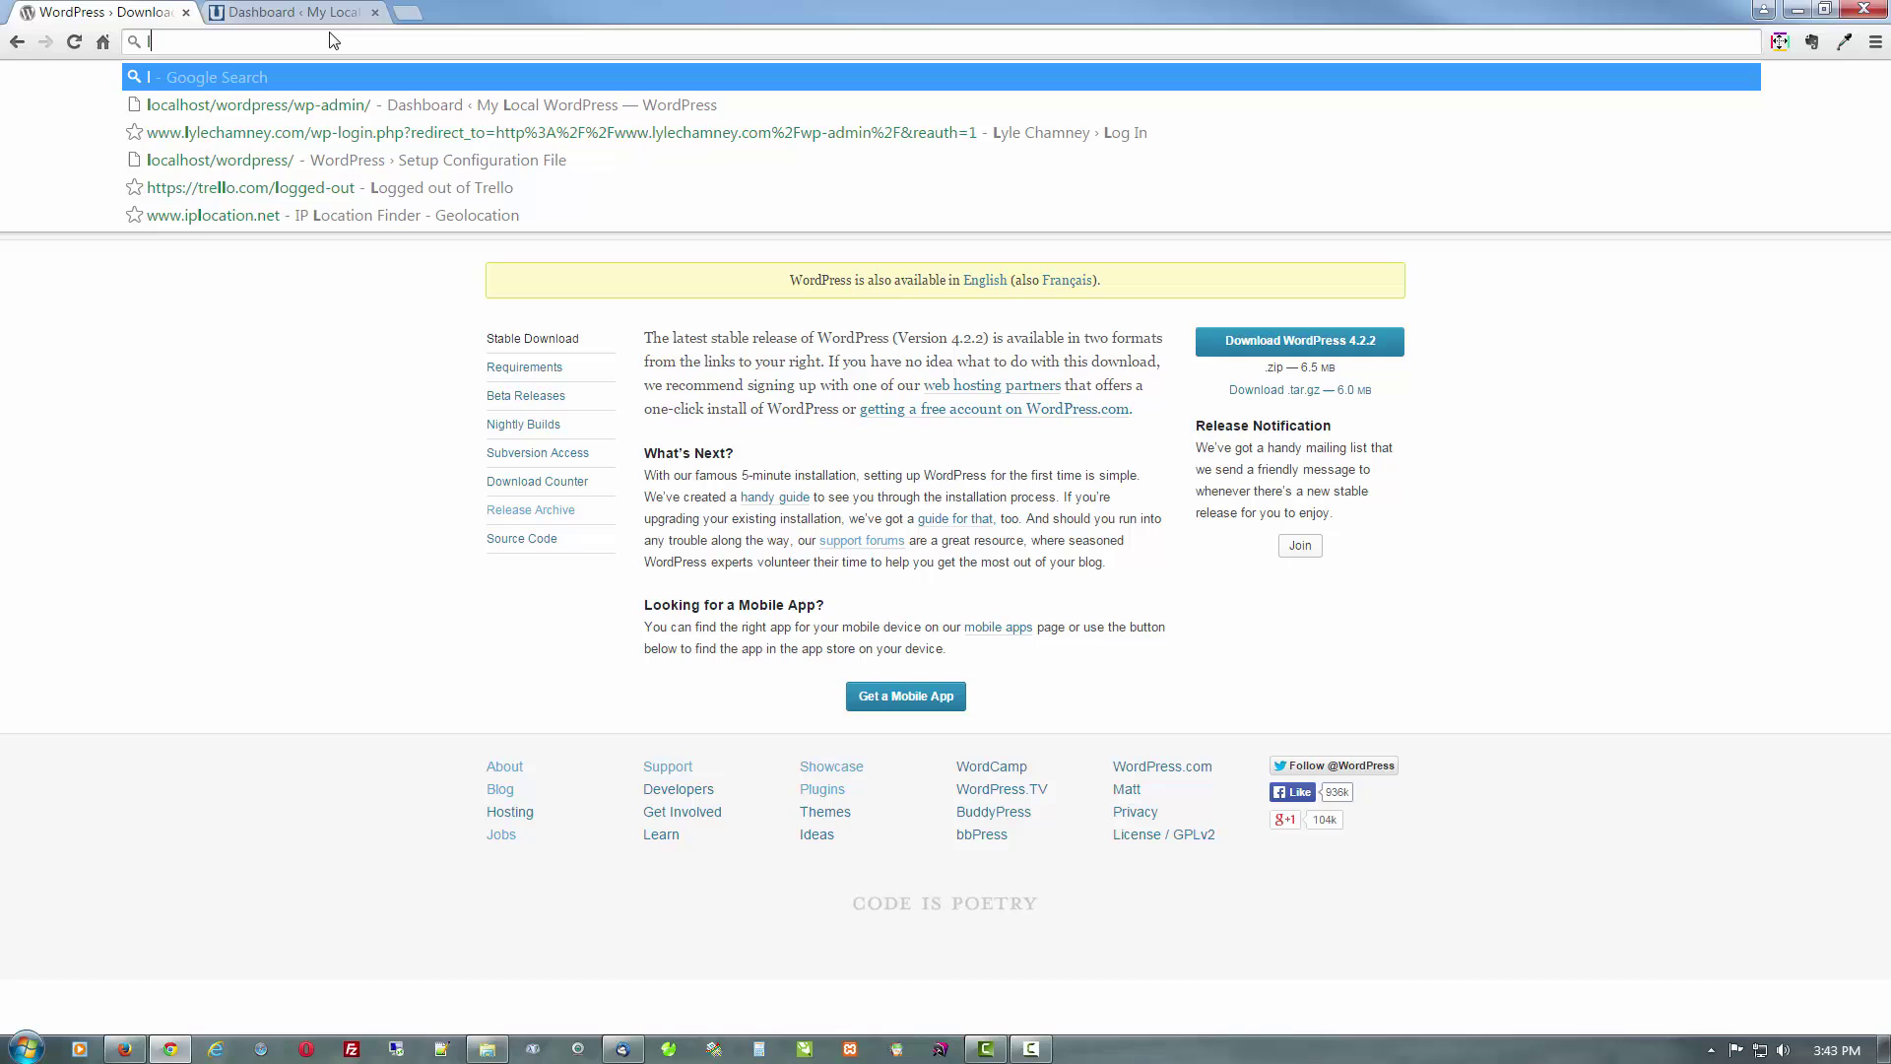
text(ocalhost/wordpress/wp-admin/)
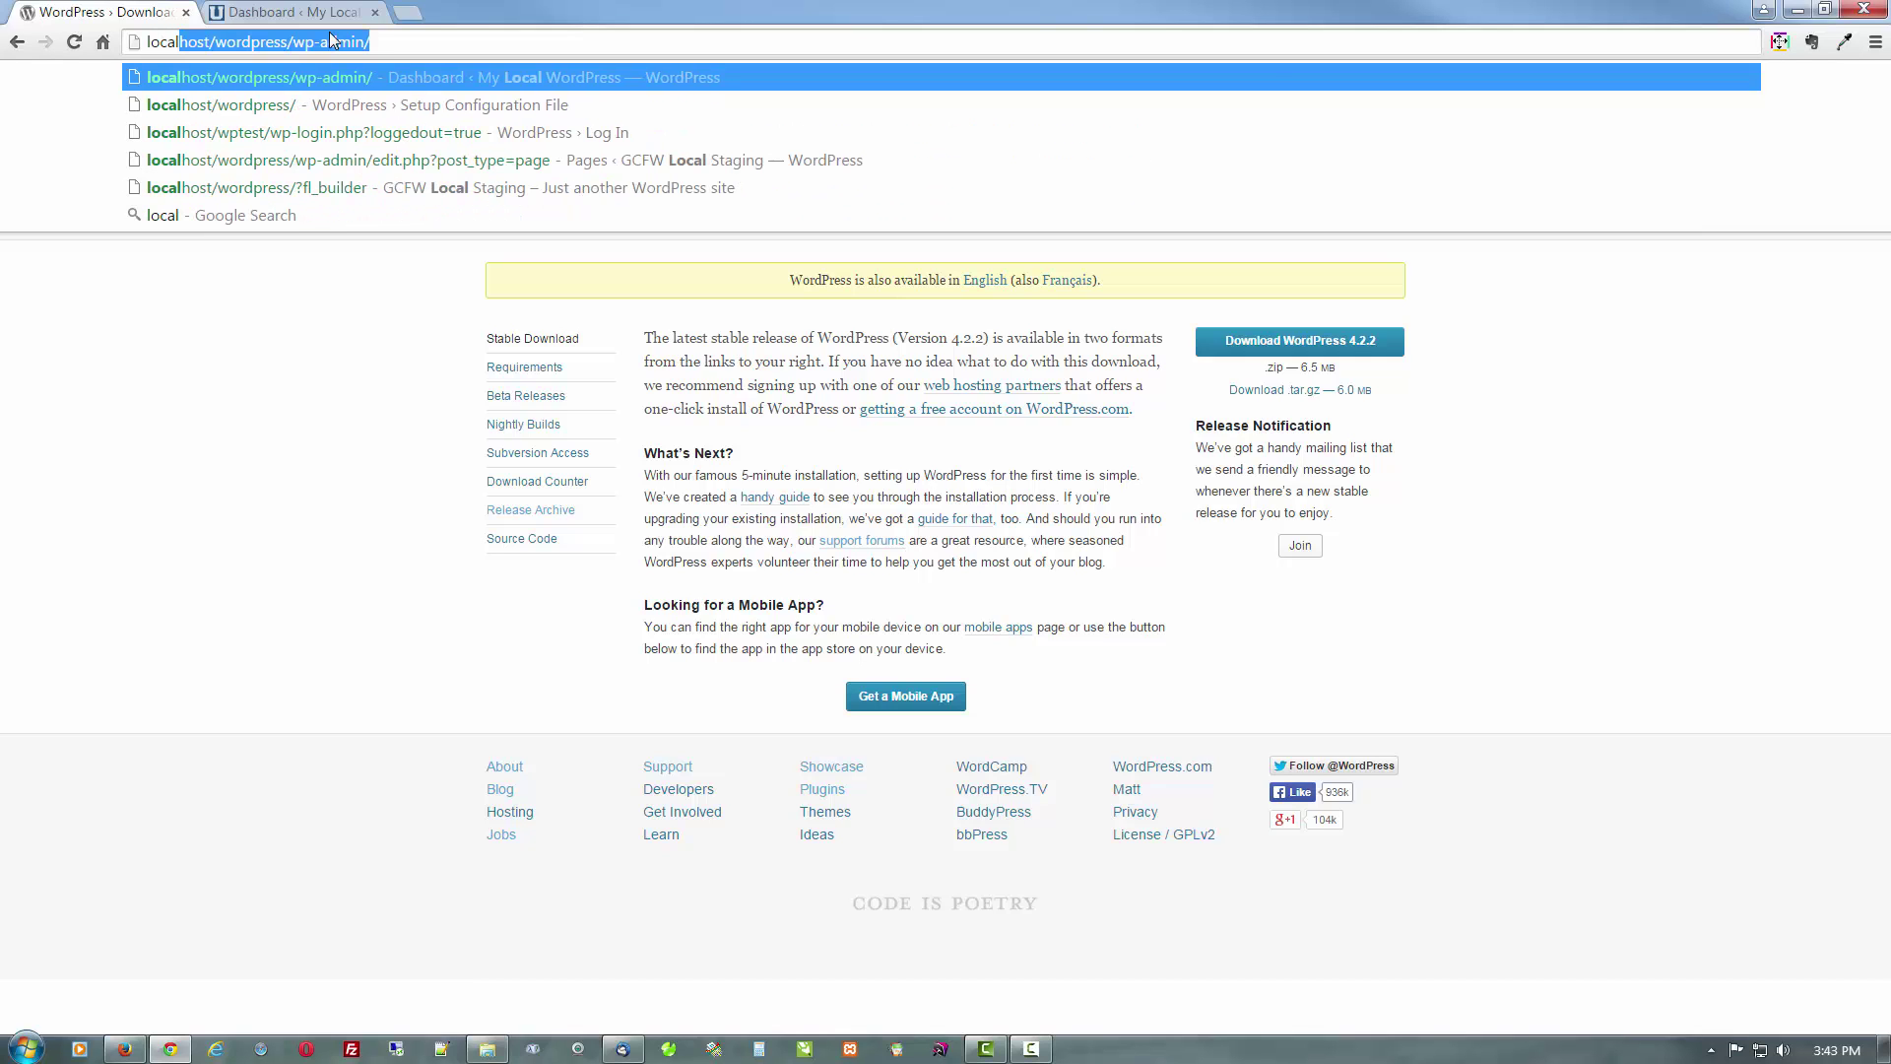
key(Right)
key(BackSpace)
key(BackSpace)
key(BackSpace)
key(BackSpace)
key(BackSpace)
key(BackSpace)
key(BackSpace)
key(BackSpace)
key(BackSpace)
key(BackSpace)
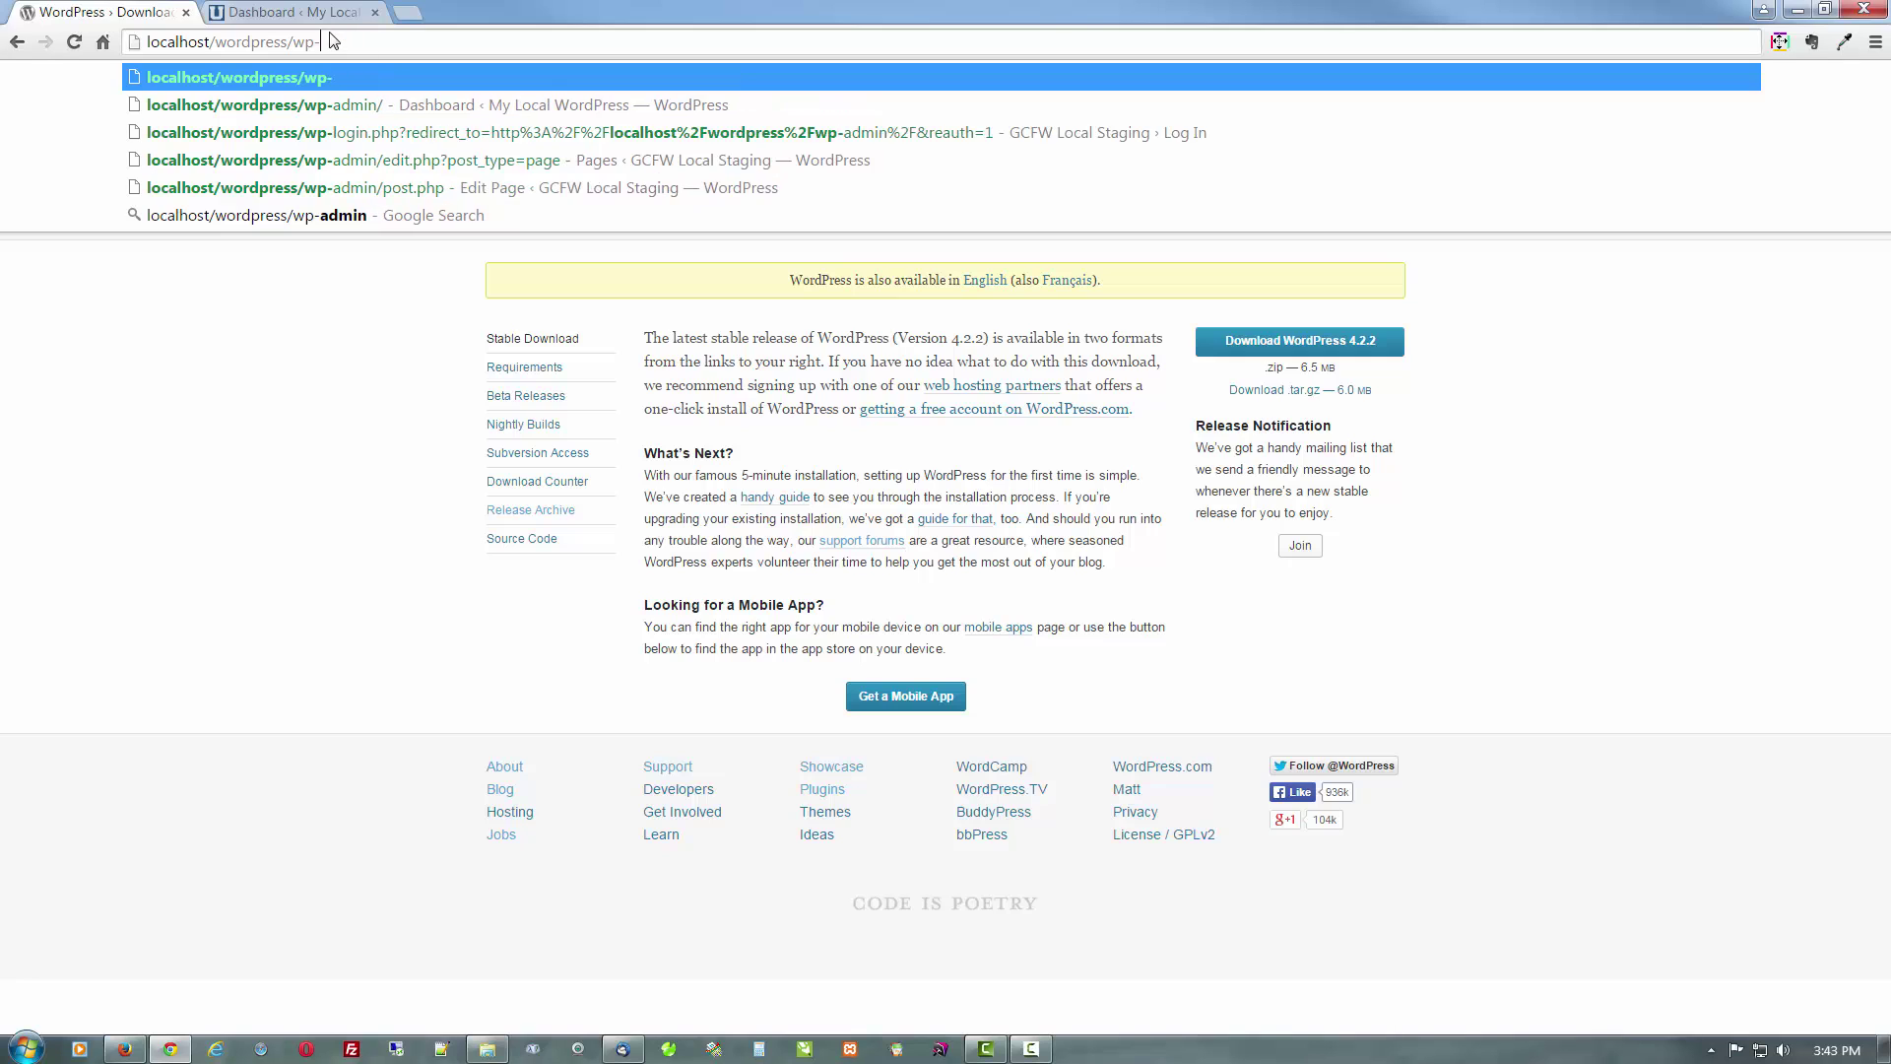
key(Return)
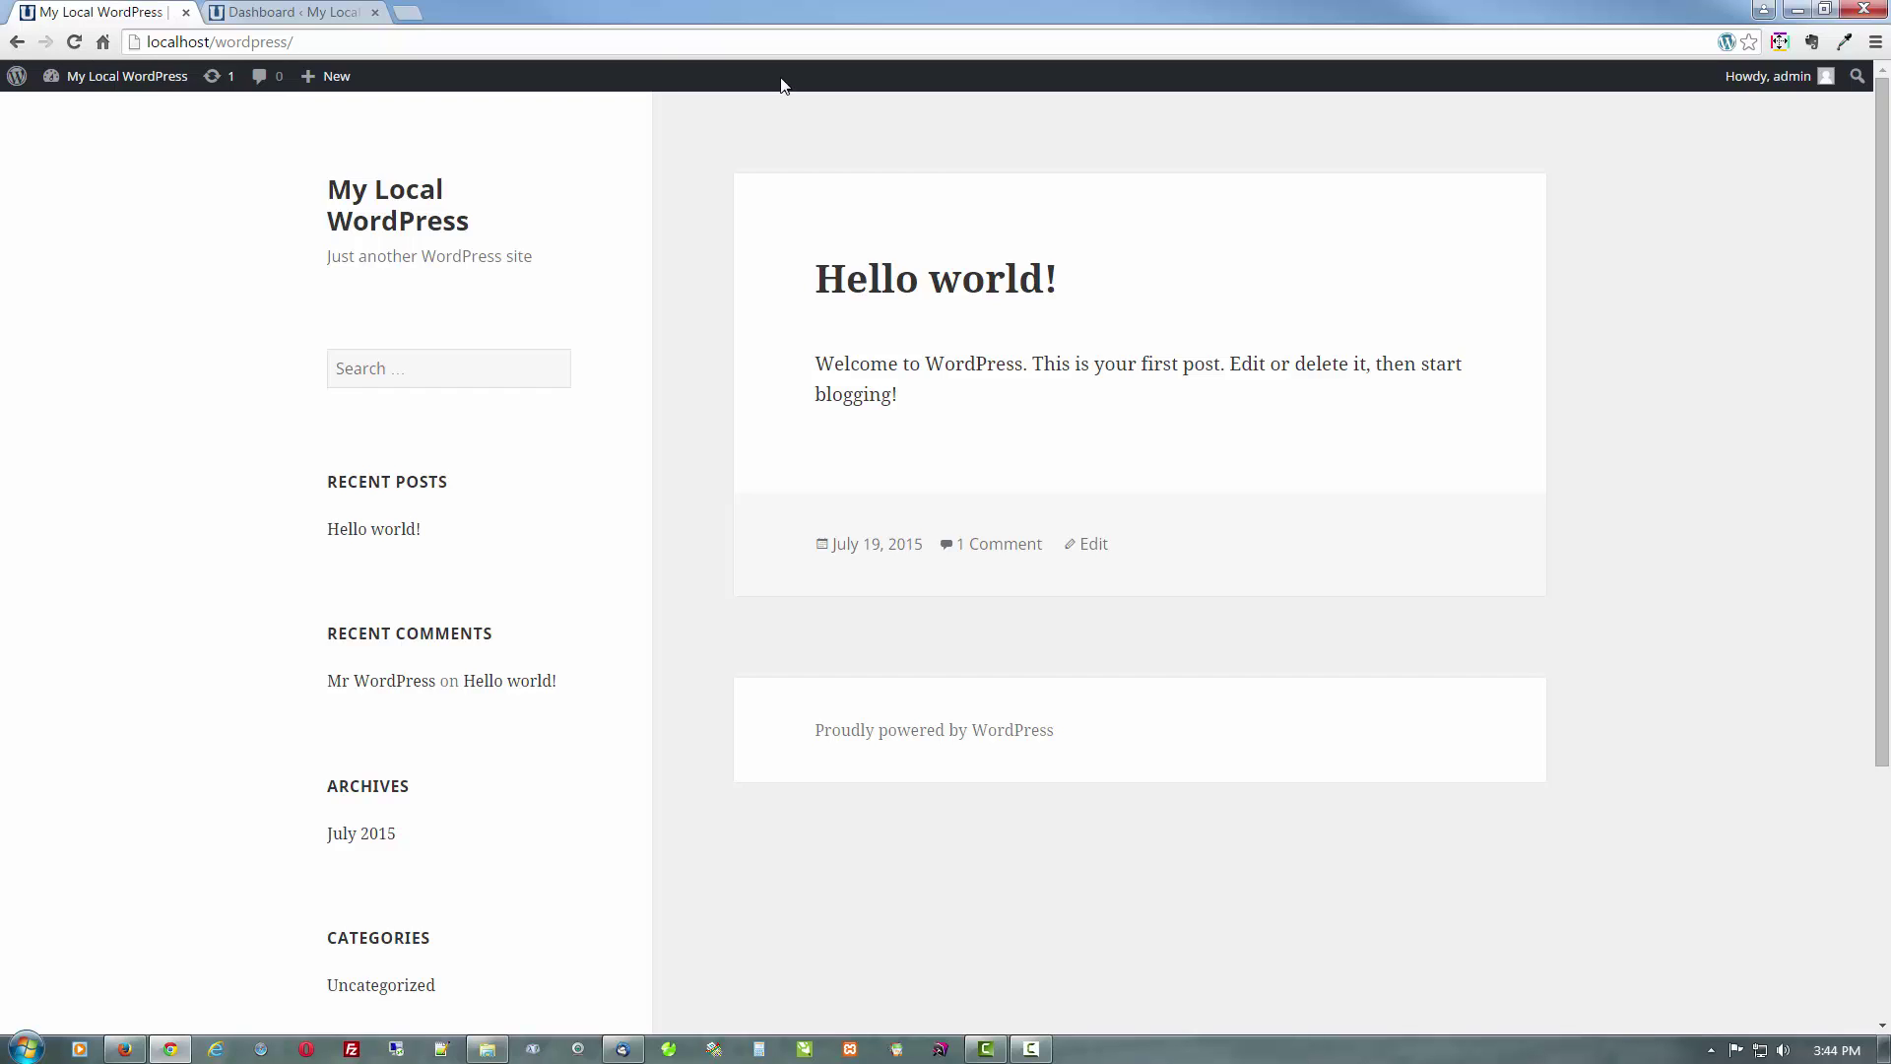
click(368, 43)
key(ctrl+a)
key(ctrl+c)
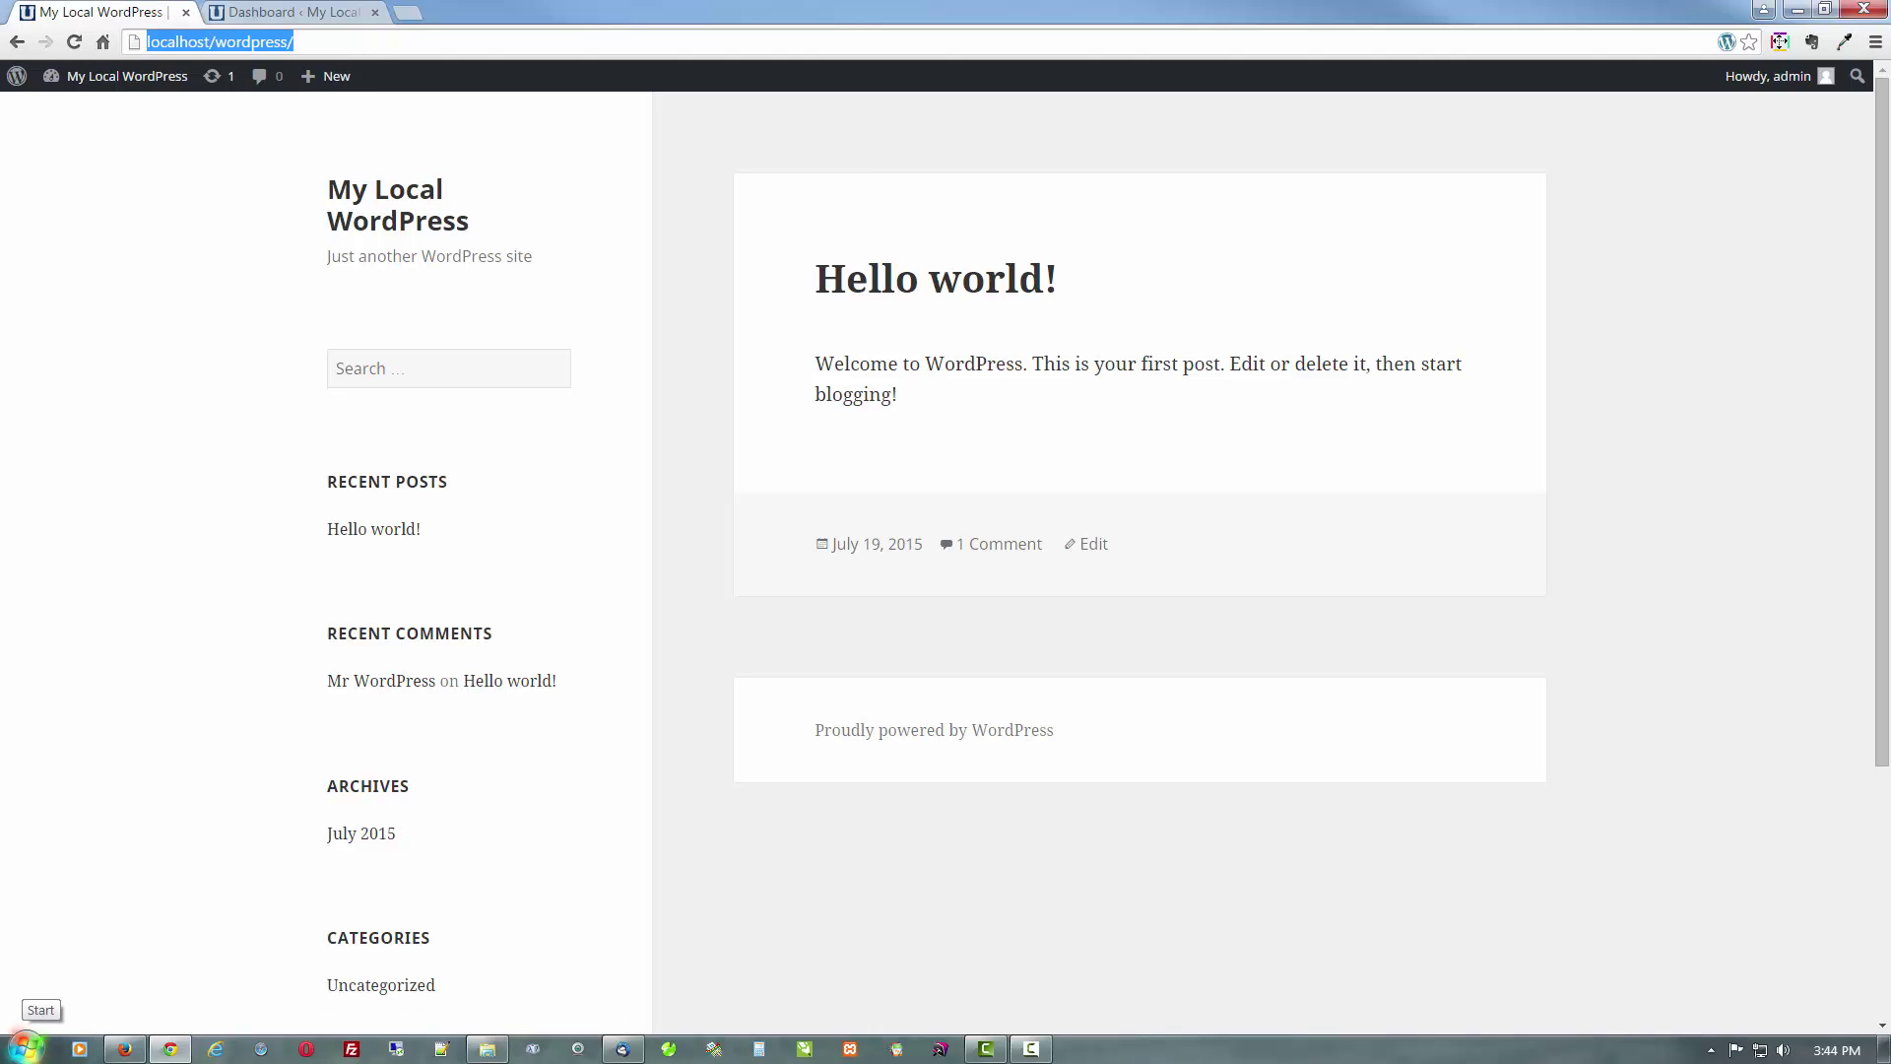
Paste localhost/wordpress/ into Firefox to load the front page, then return to Chrome
click(125, 1050)
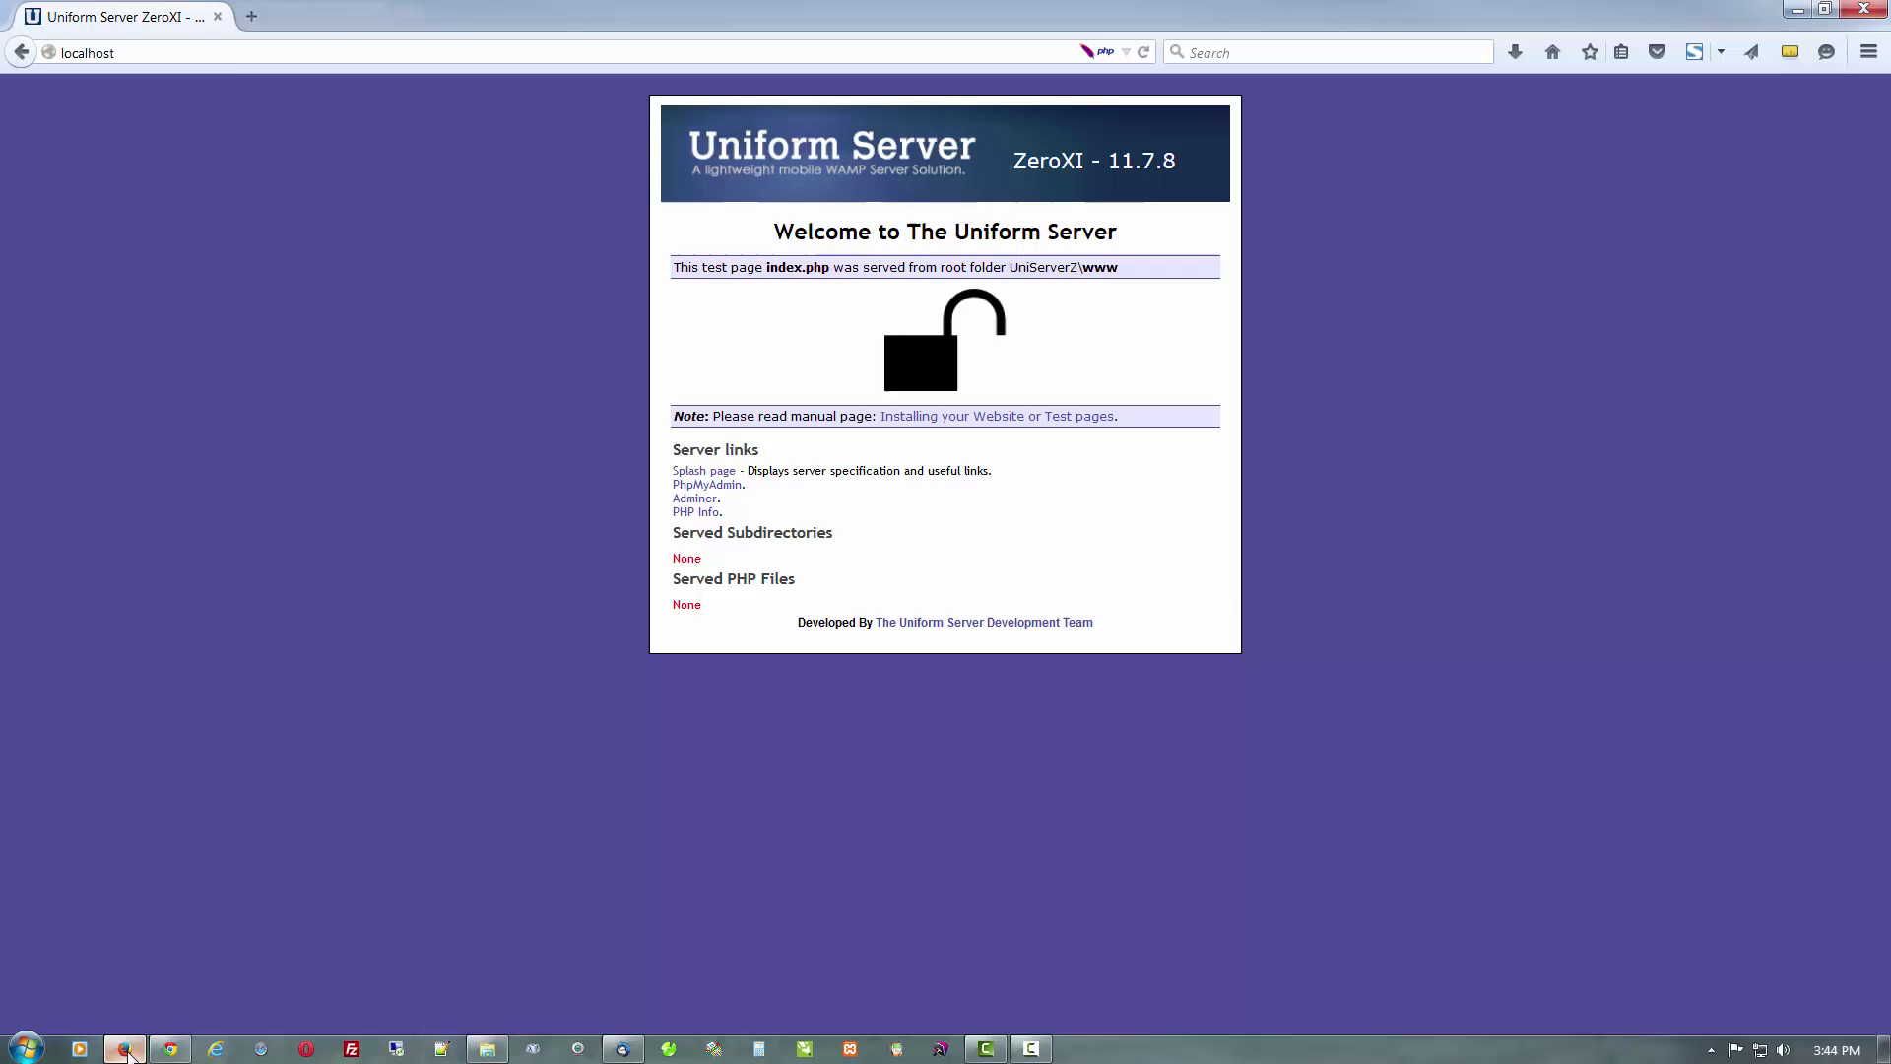
click(225, 53)
key(ctrl+v)
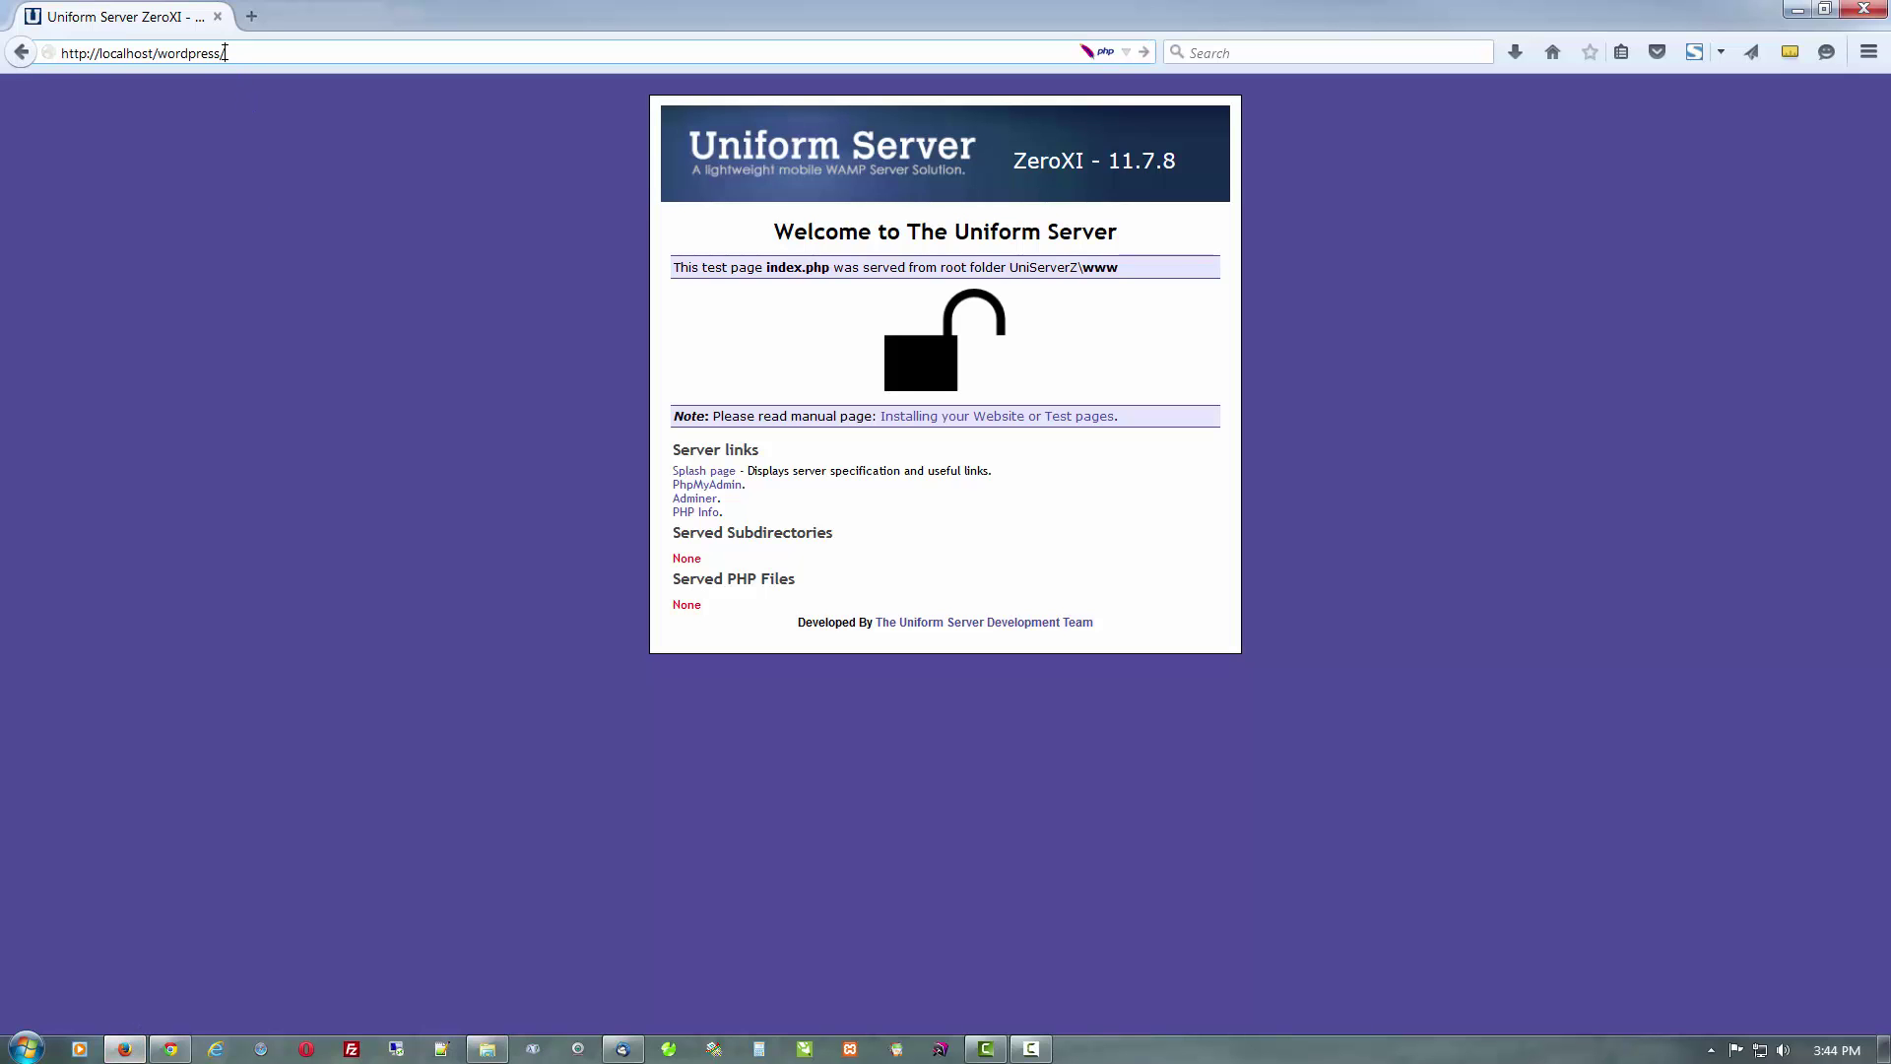
key(Return)
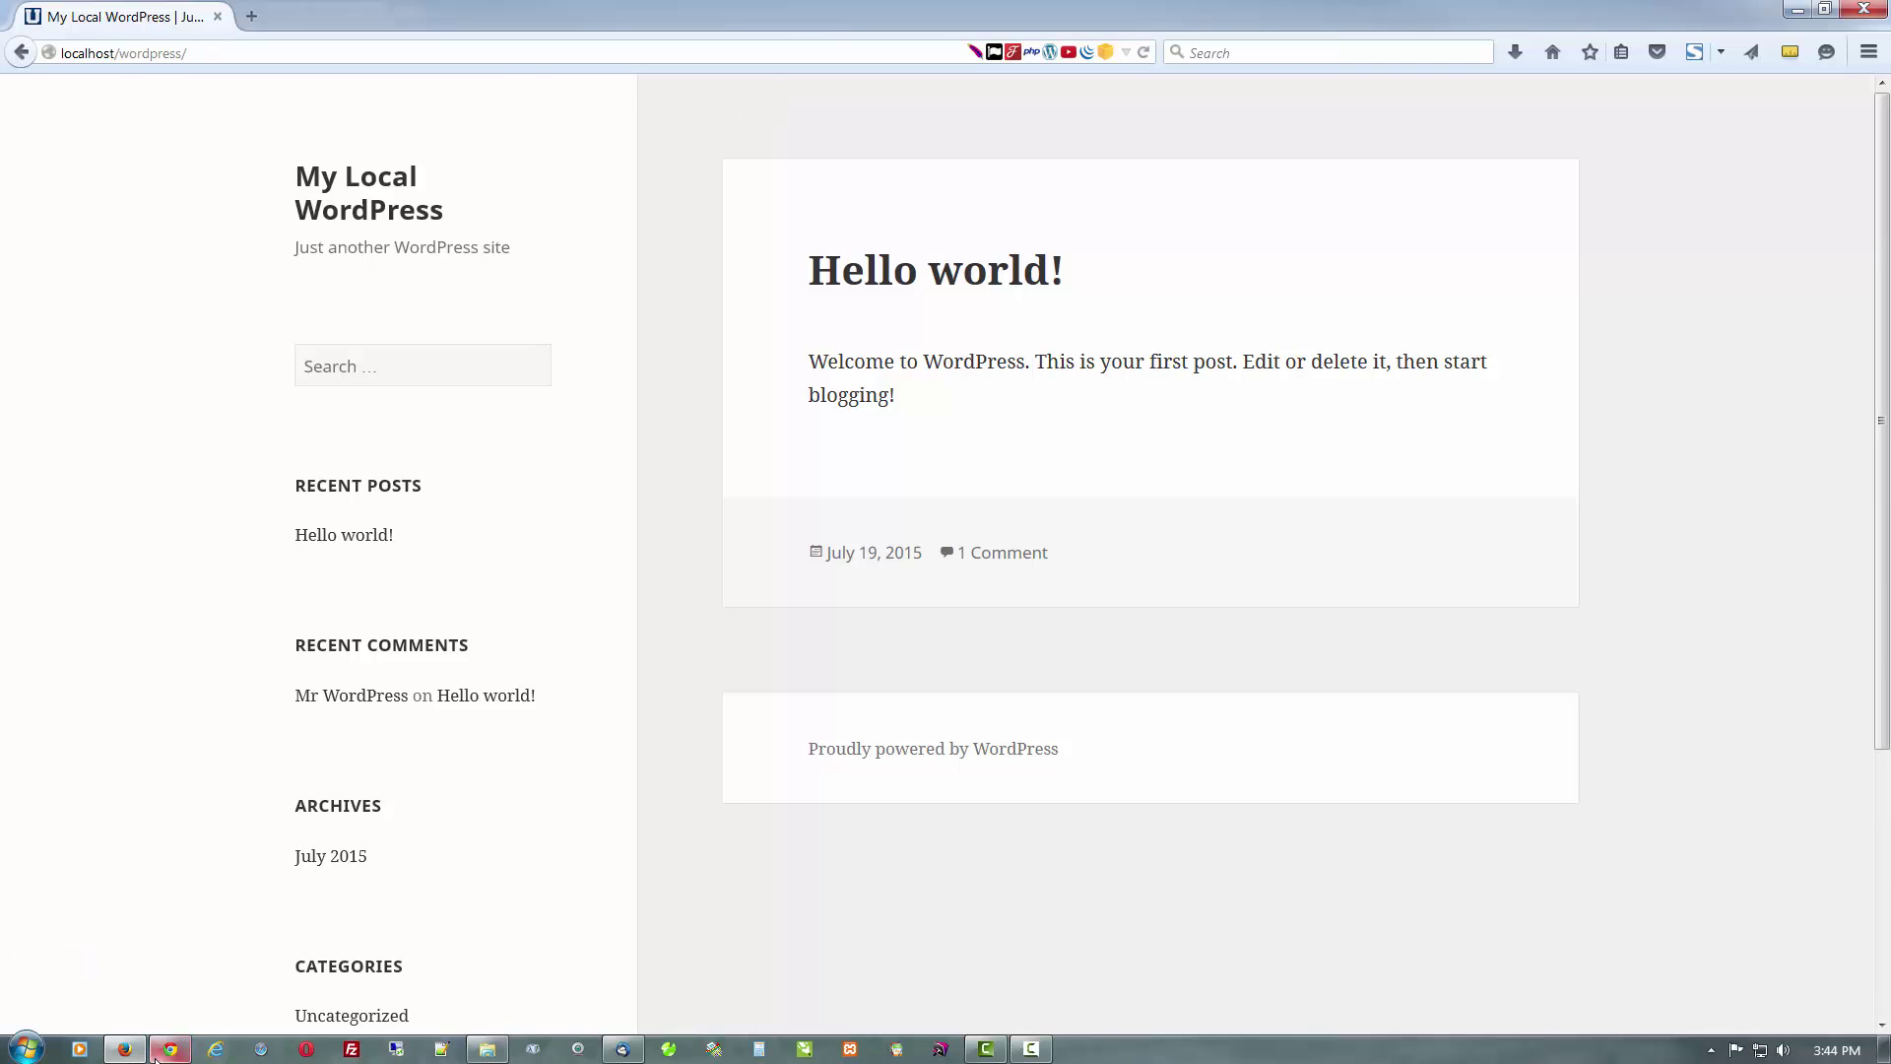
click(169, 1049)
click(152, 323)
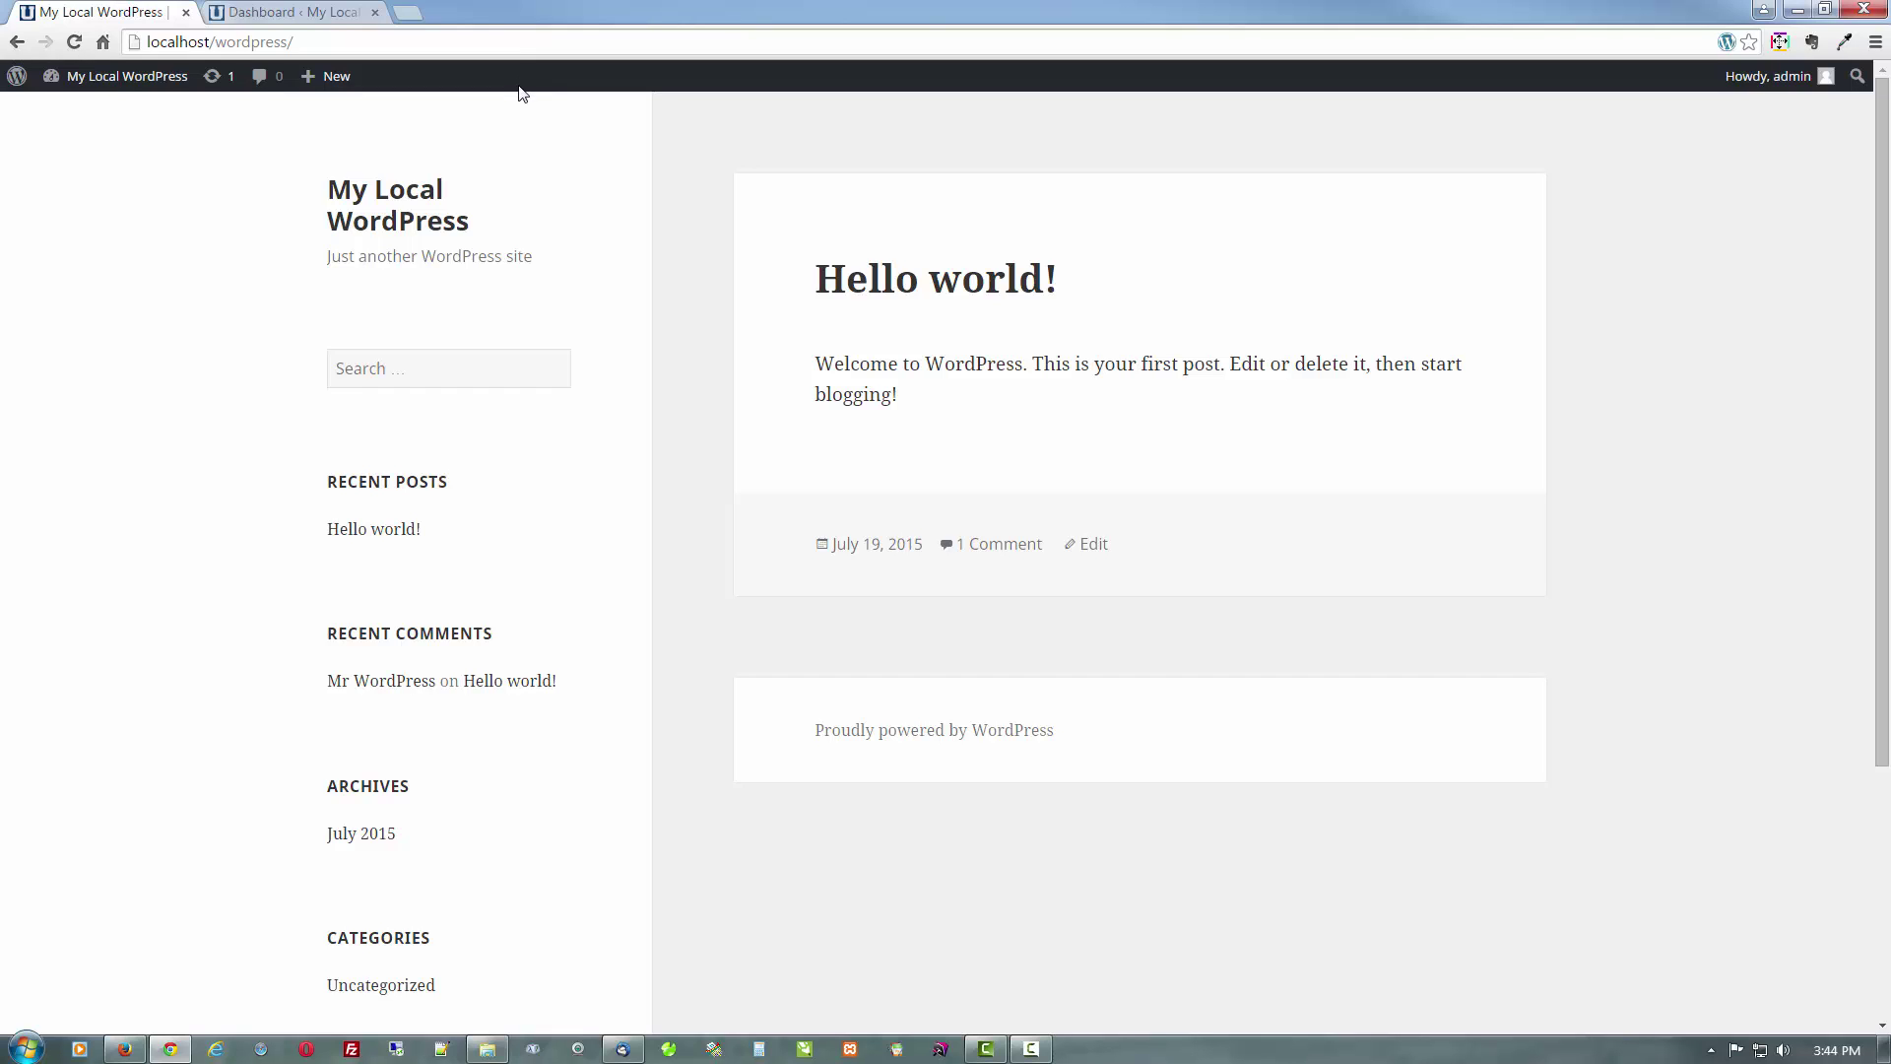
Dismiss the Welcome panel and hide WordPress News, Quick Draft and Activity, then go to Plugins
click(110, 78)
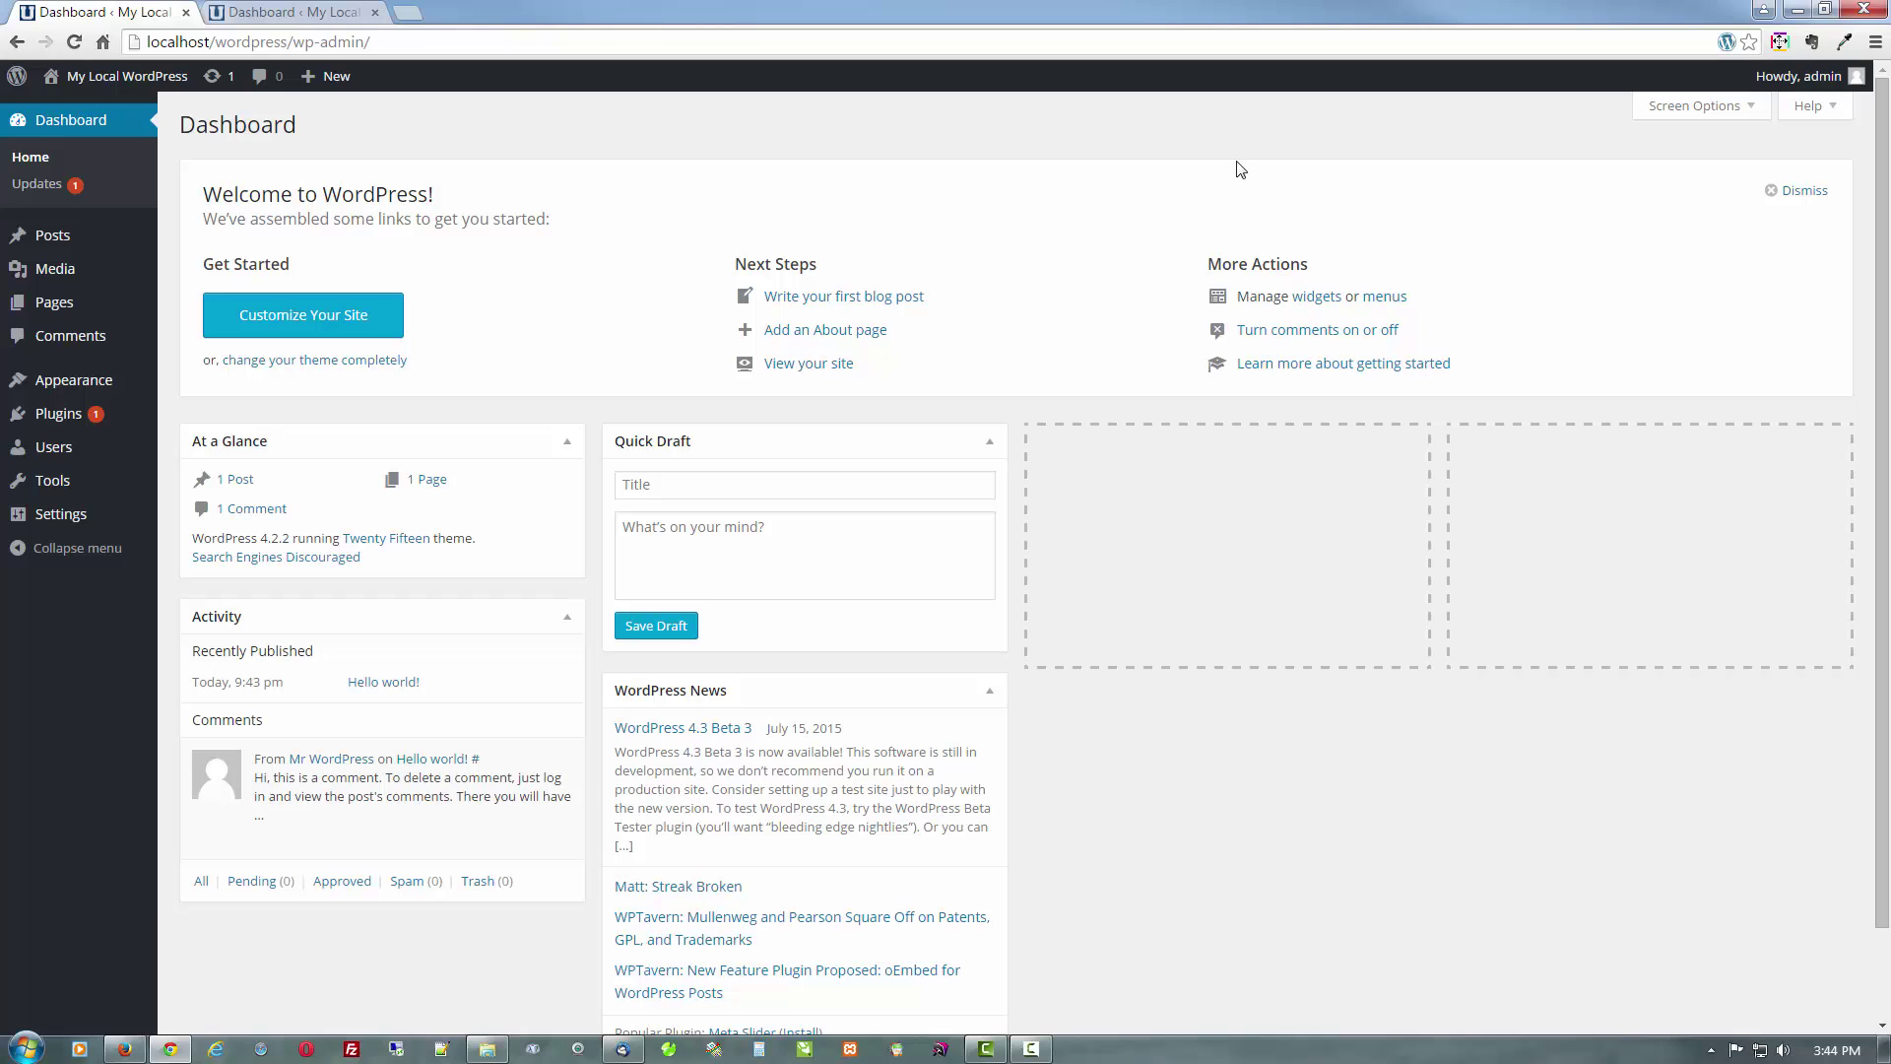
click(1802, 191)
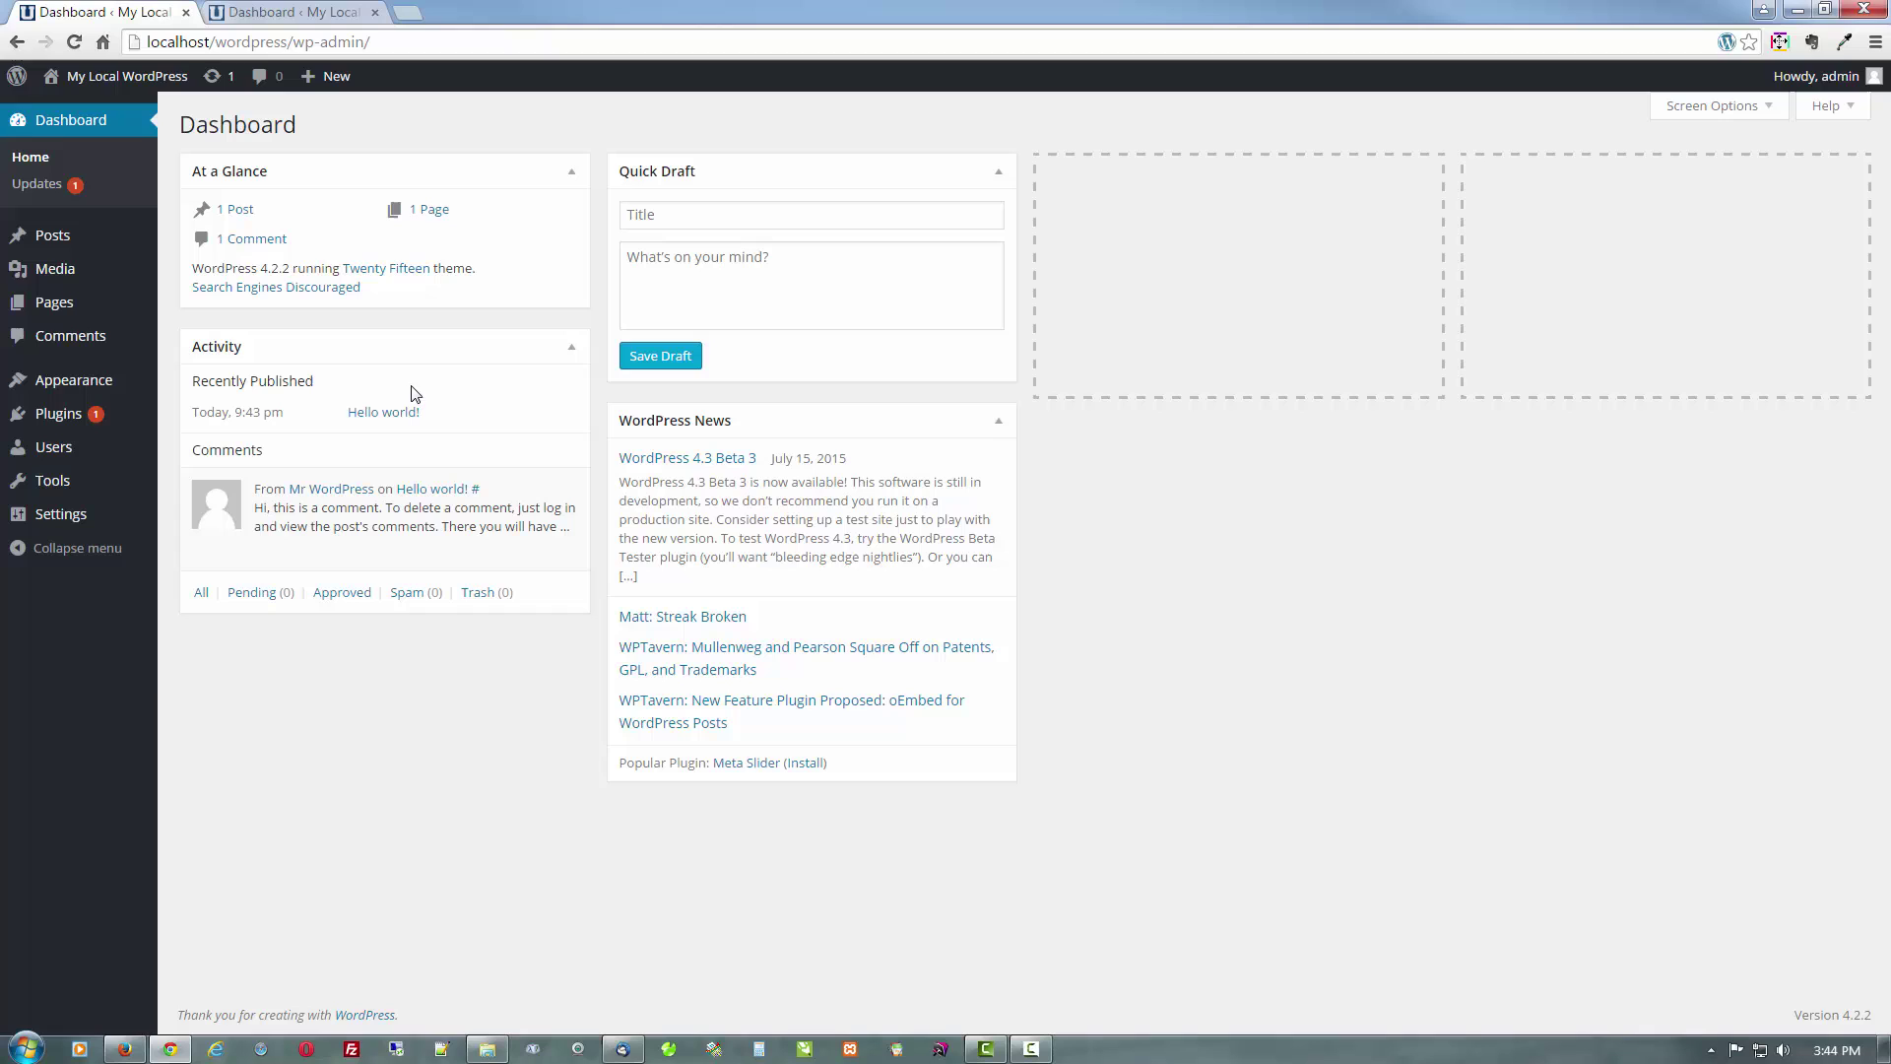
click(1713, 108)
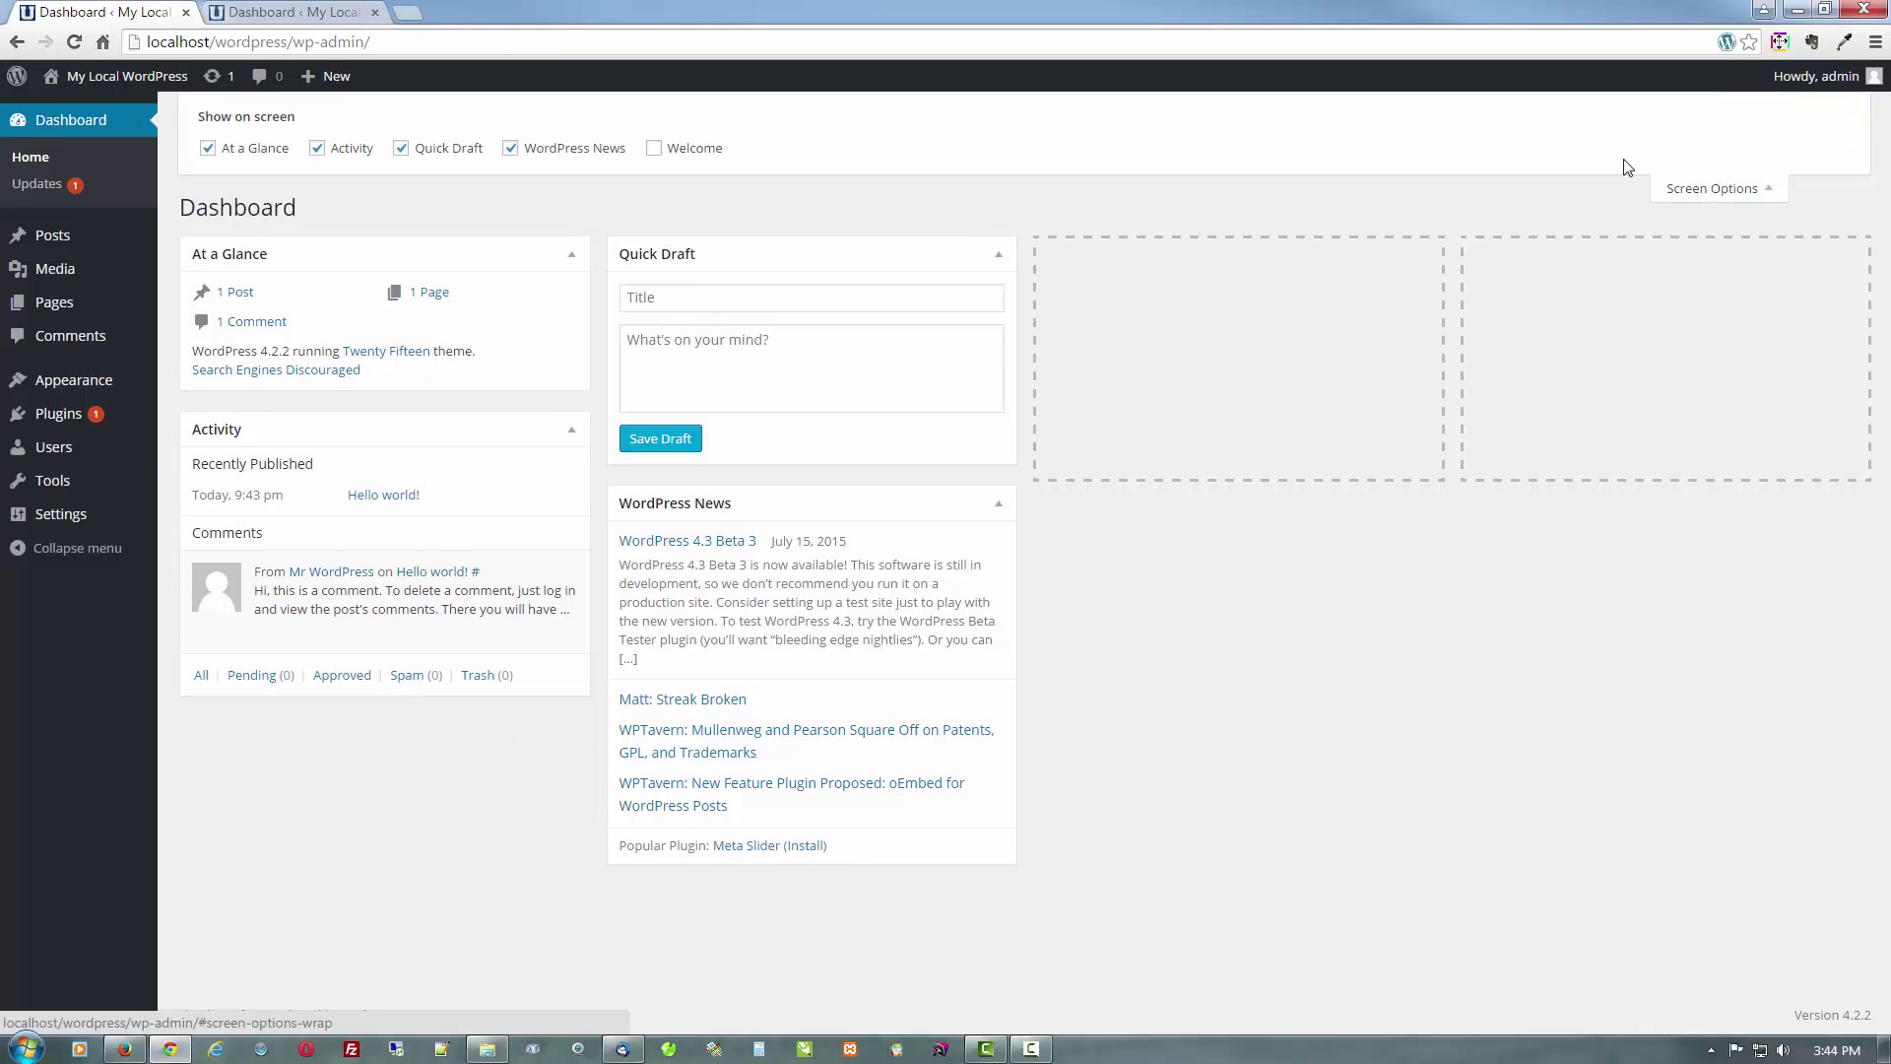
click(598, 151)
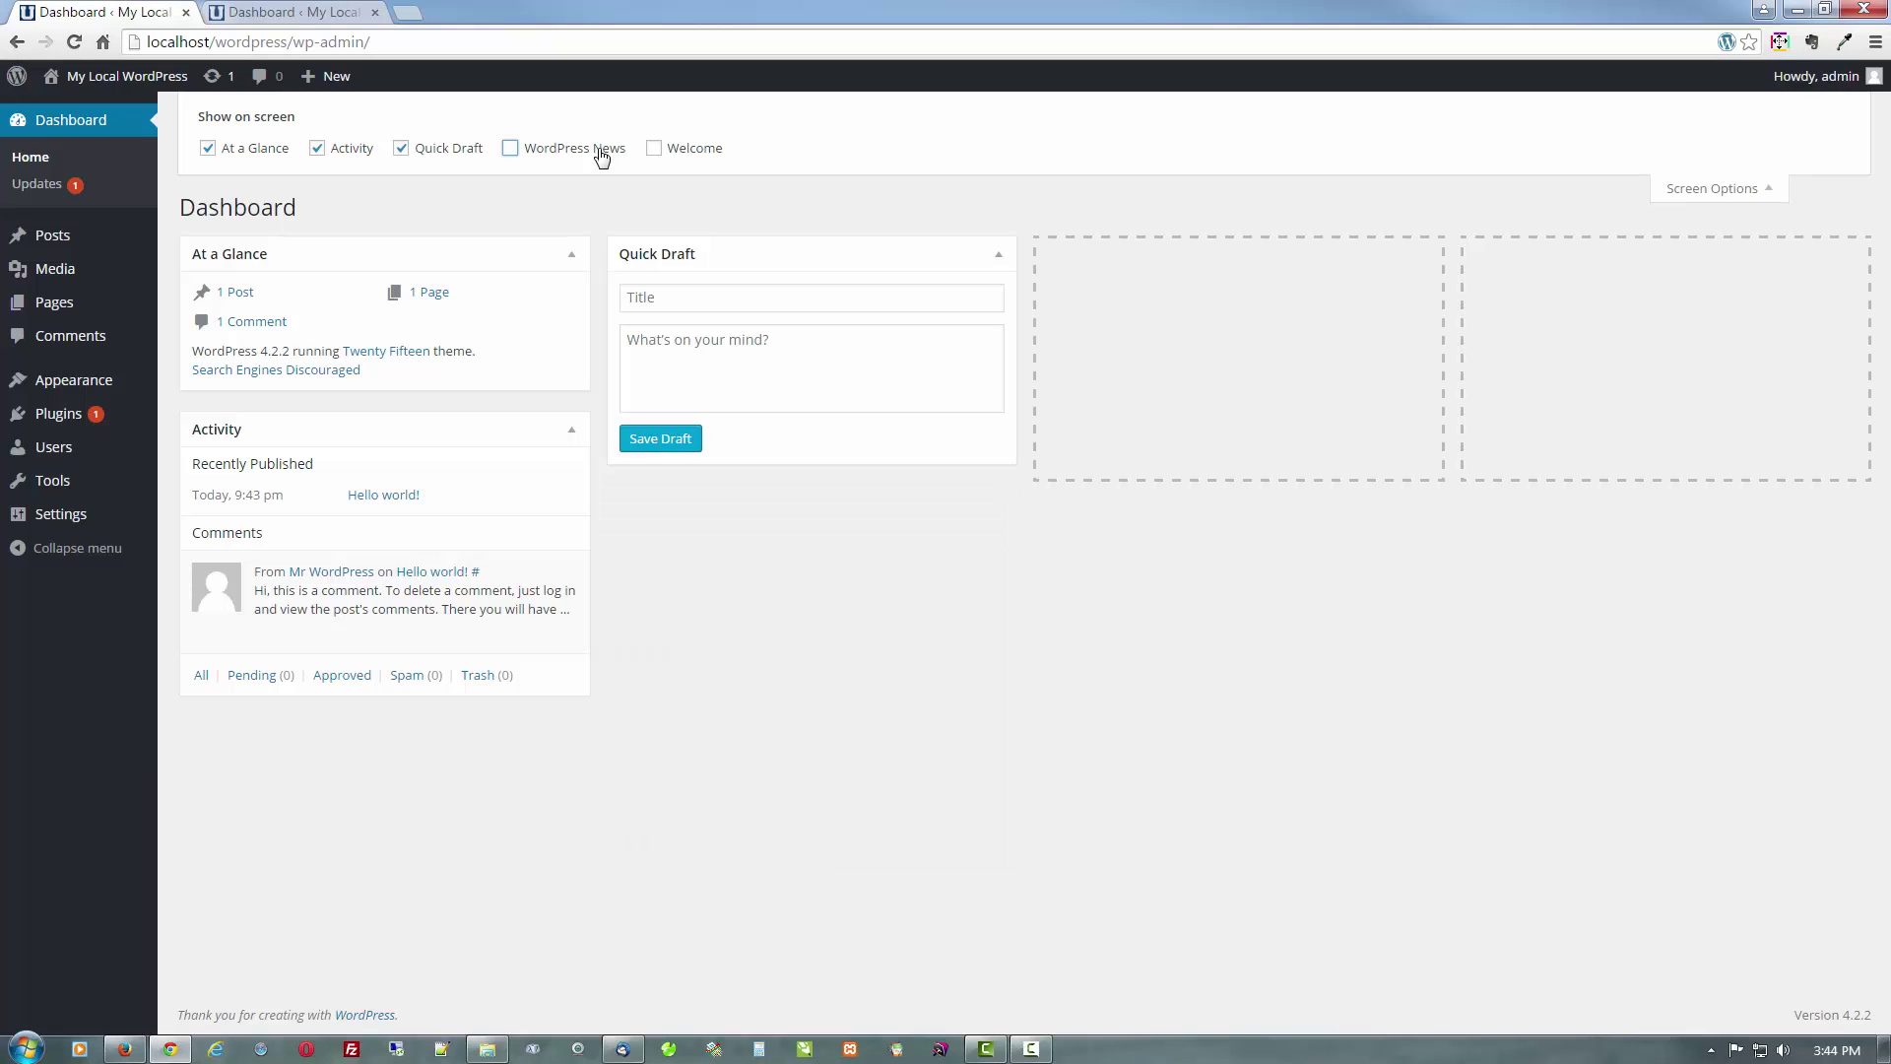
click(446, 149)
click(346, 155)
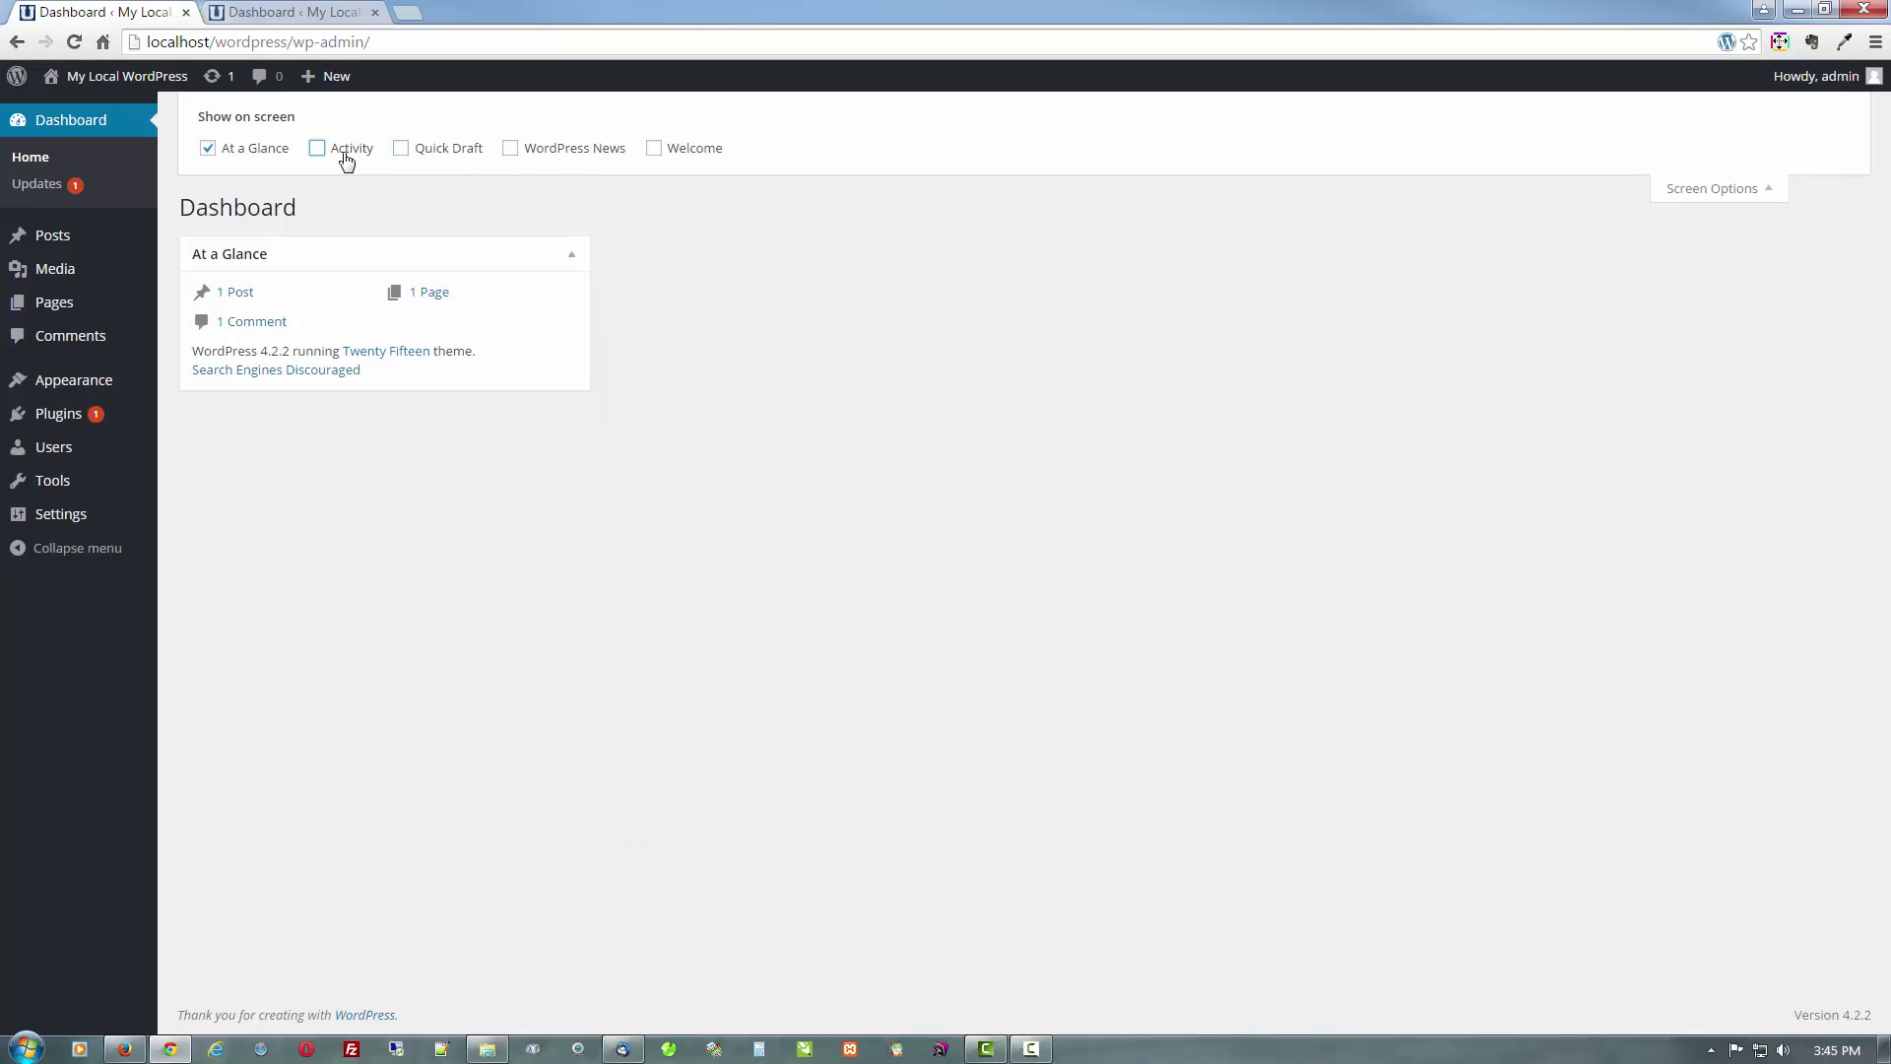
click(1752, 190)
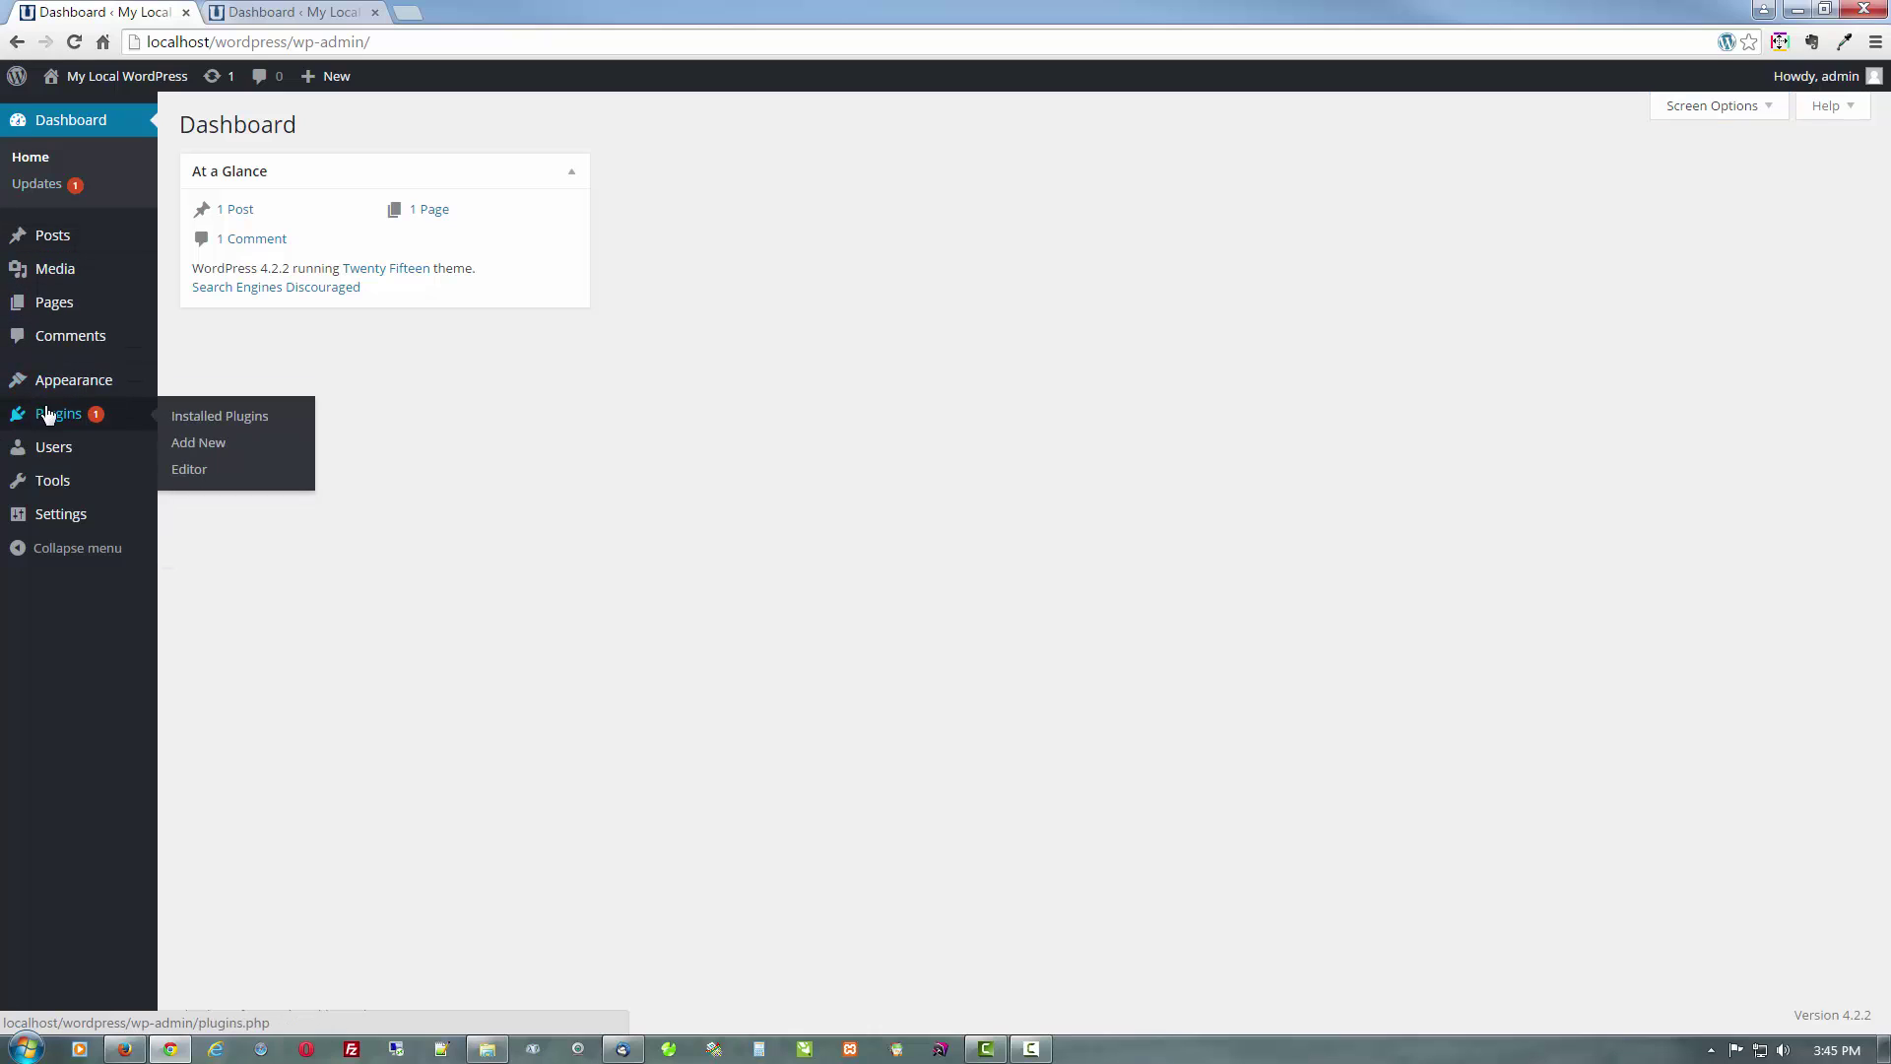
click(198, 442)
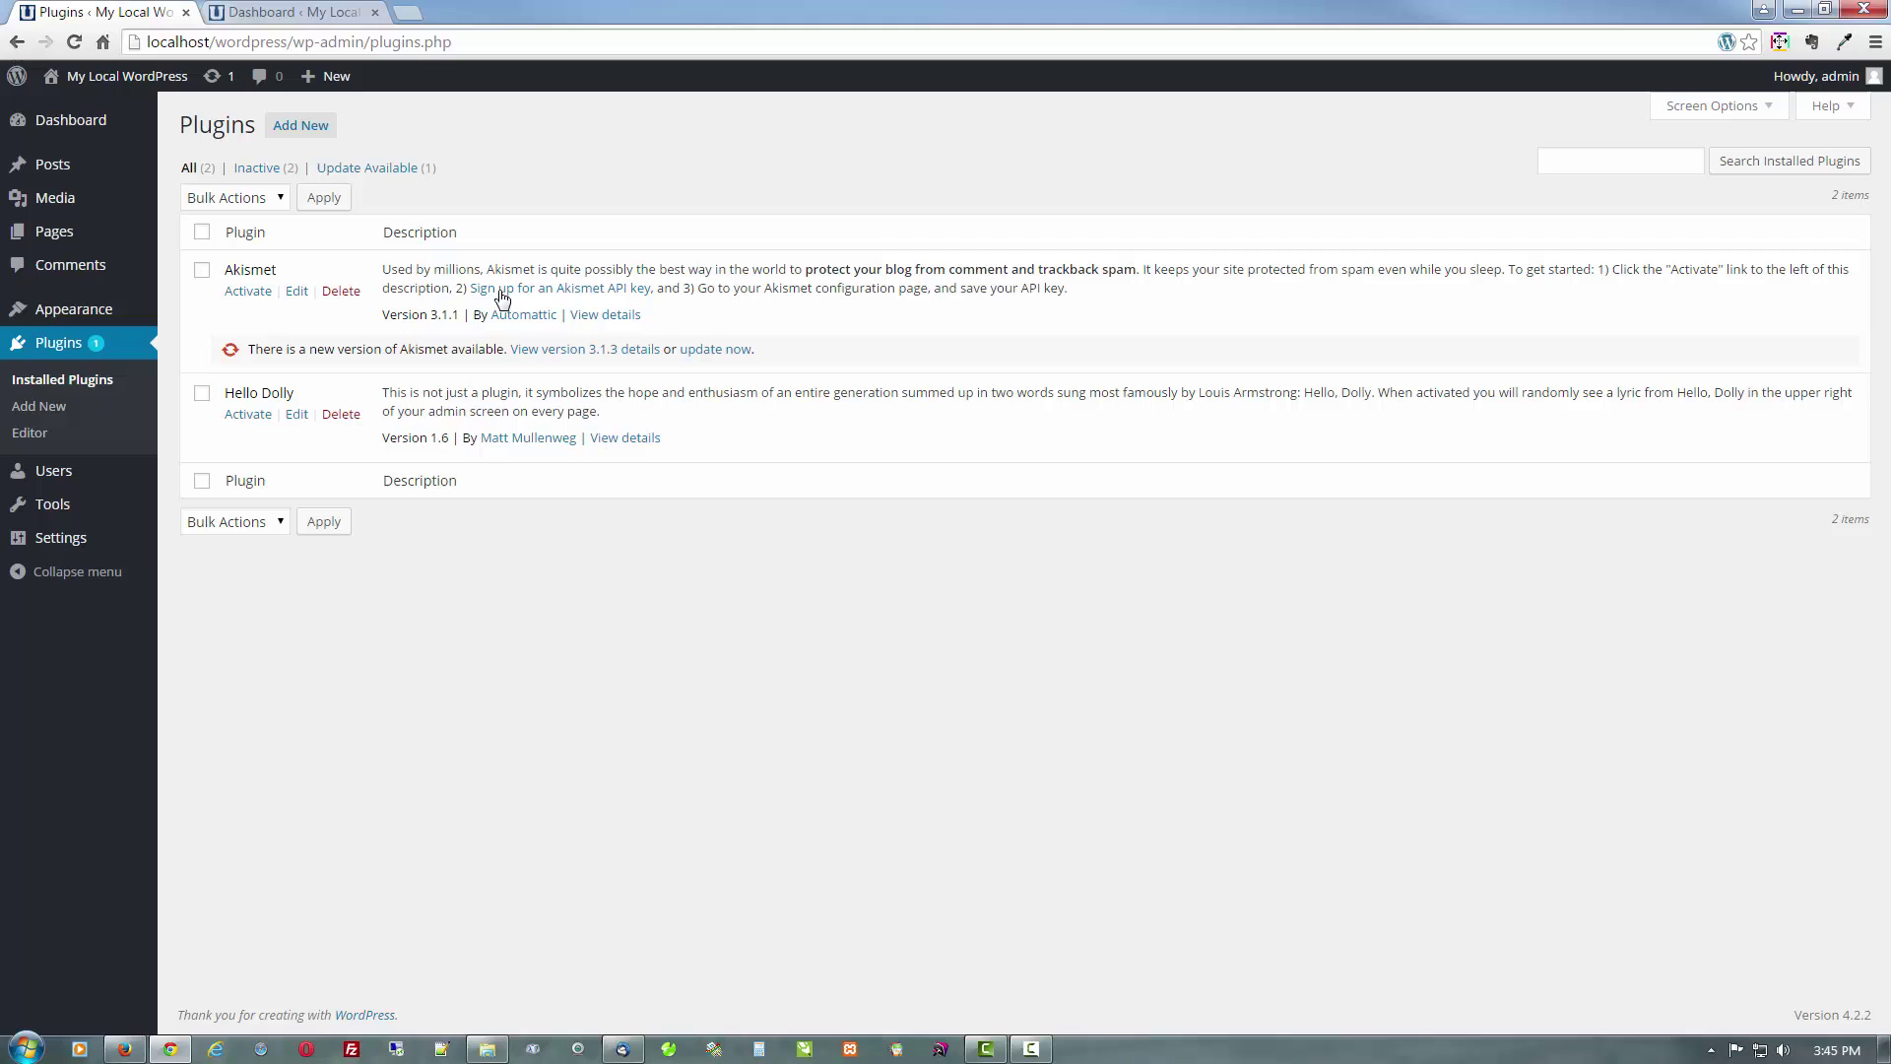
Bulk-delete Akismet and Hello Dolly with confirmation, then go back to the Dashboard
click(202, 232)
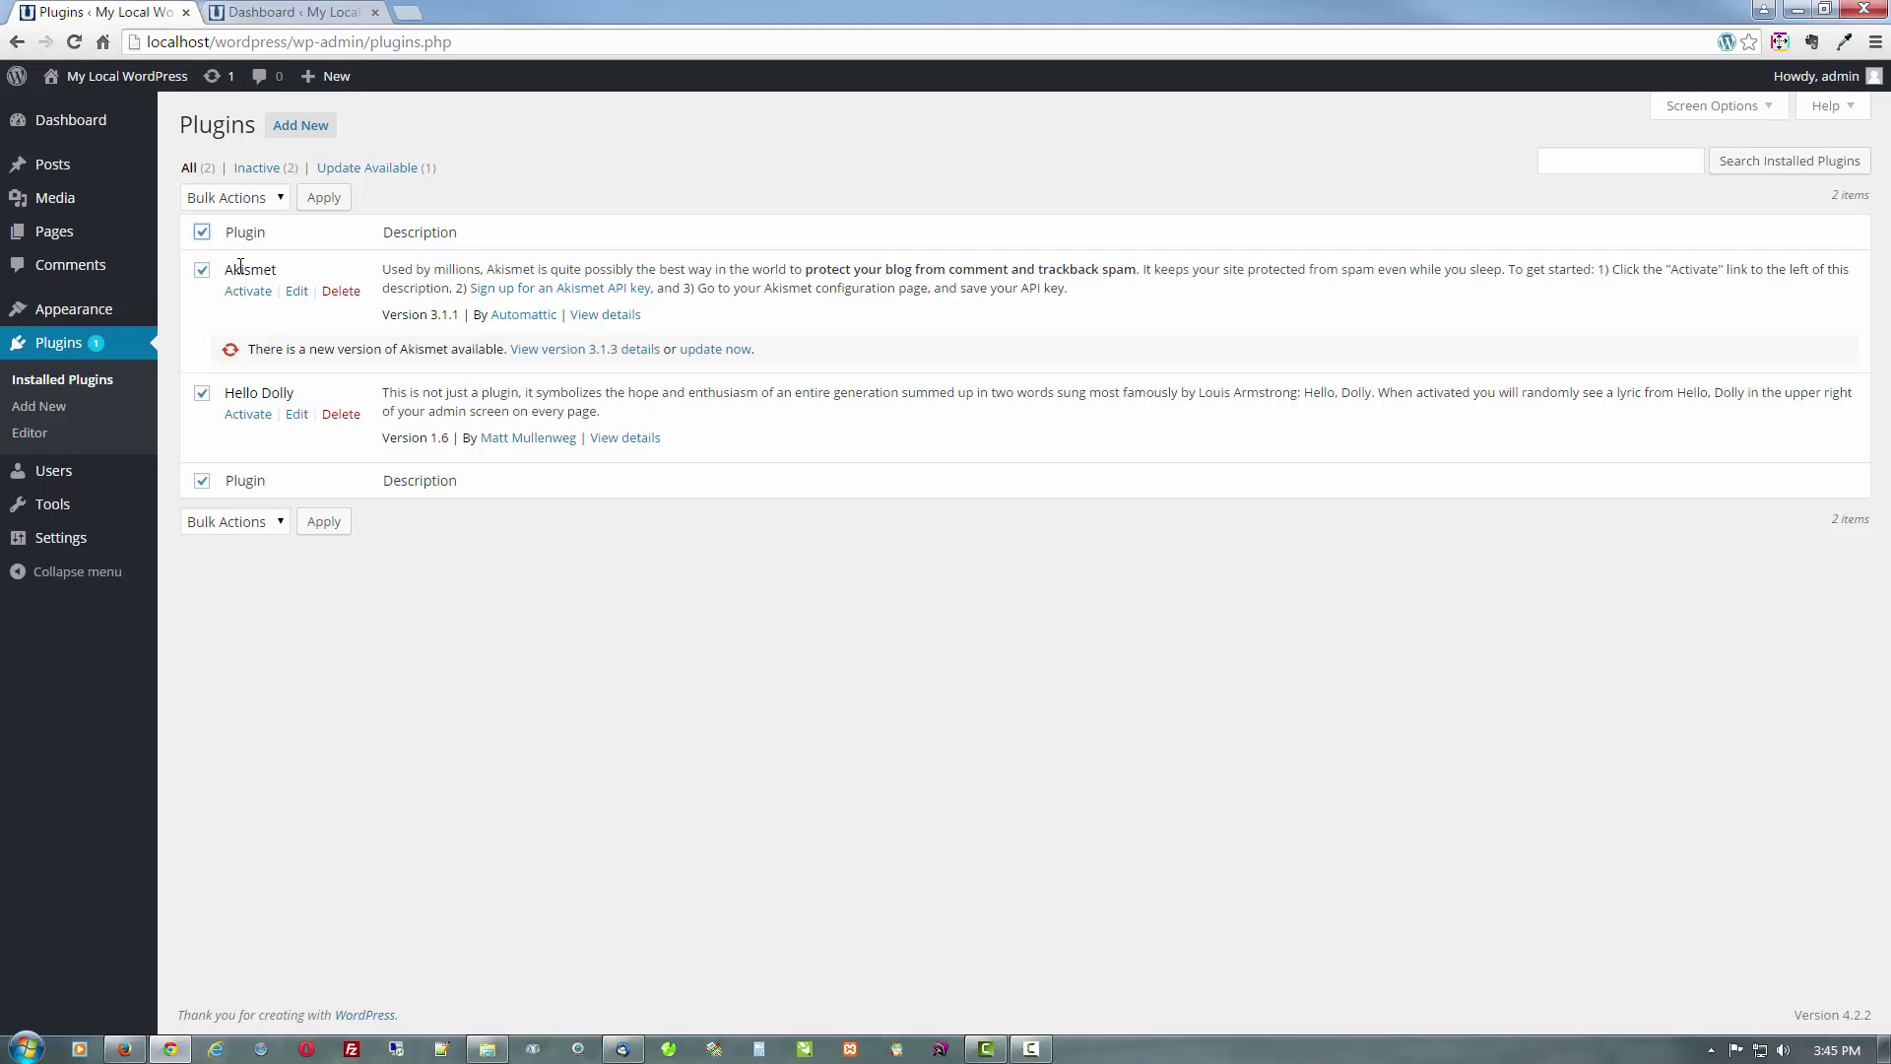
click(248, 200)
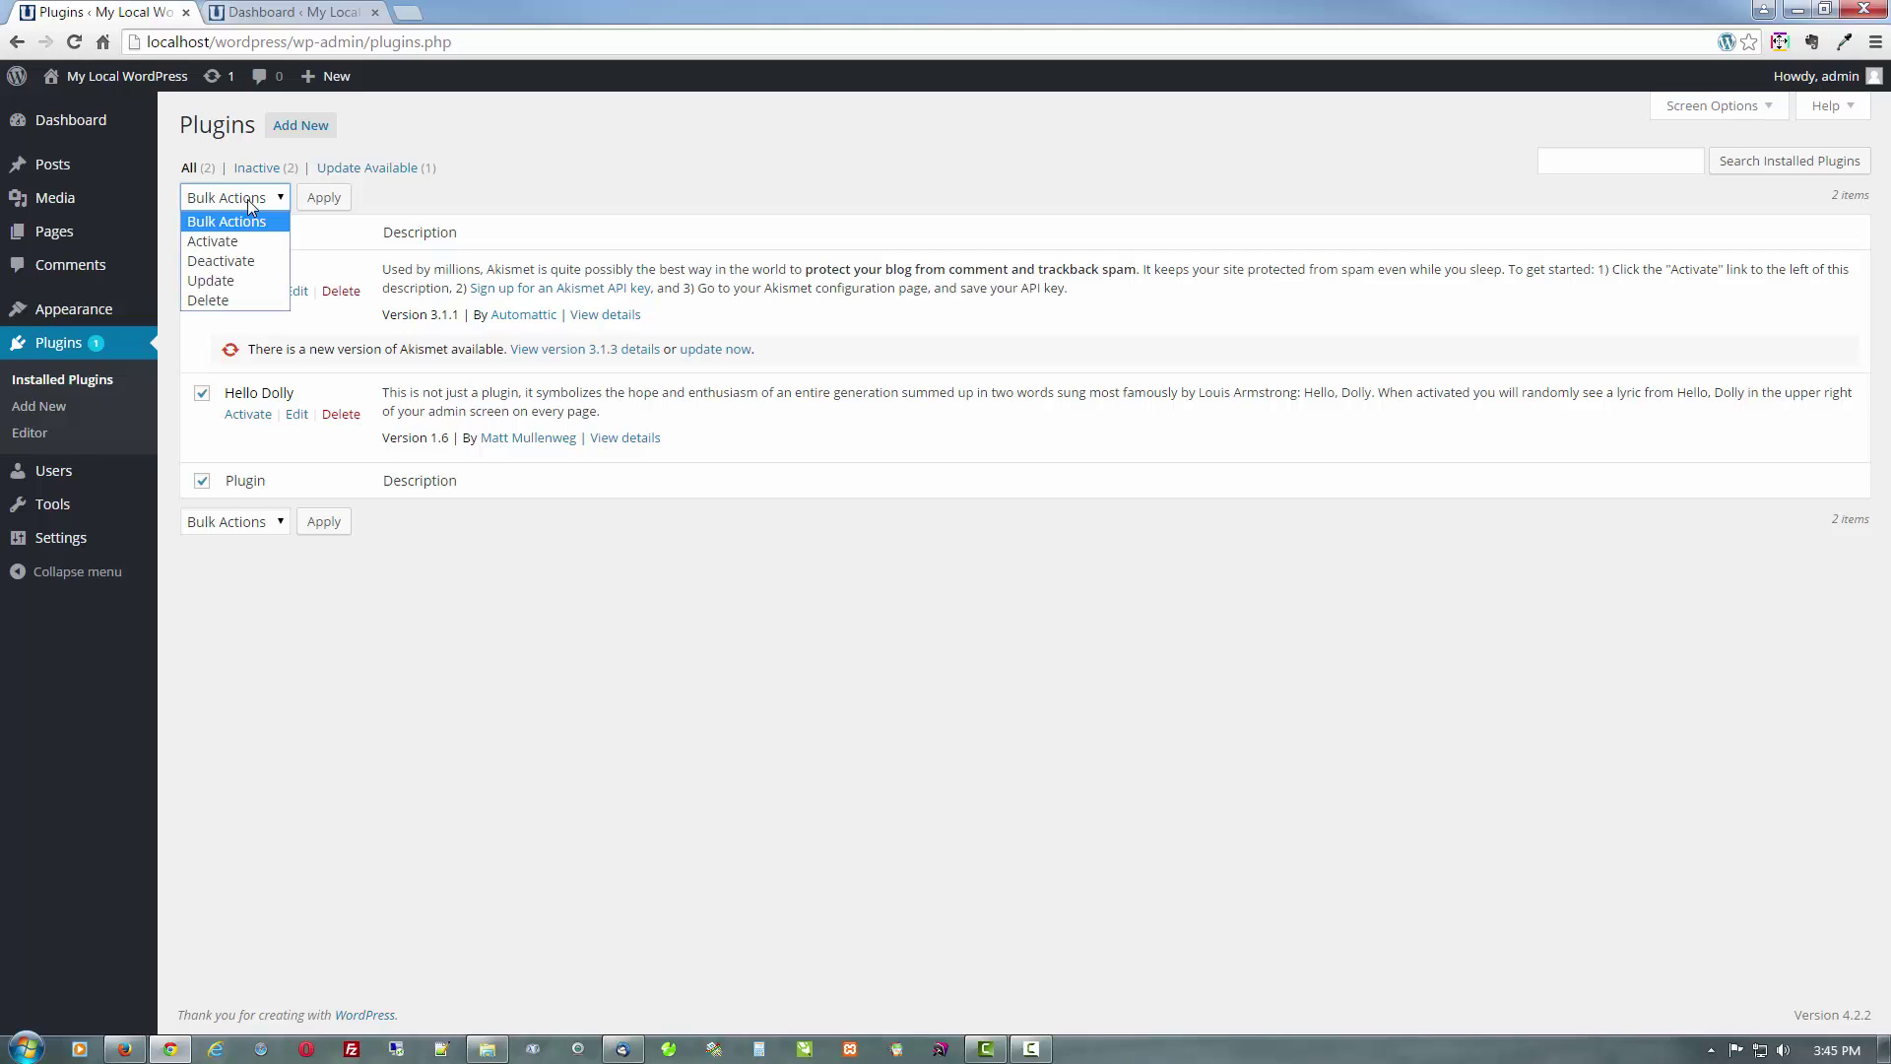
click(237, 297)
click(335, 201)
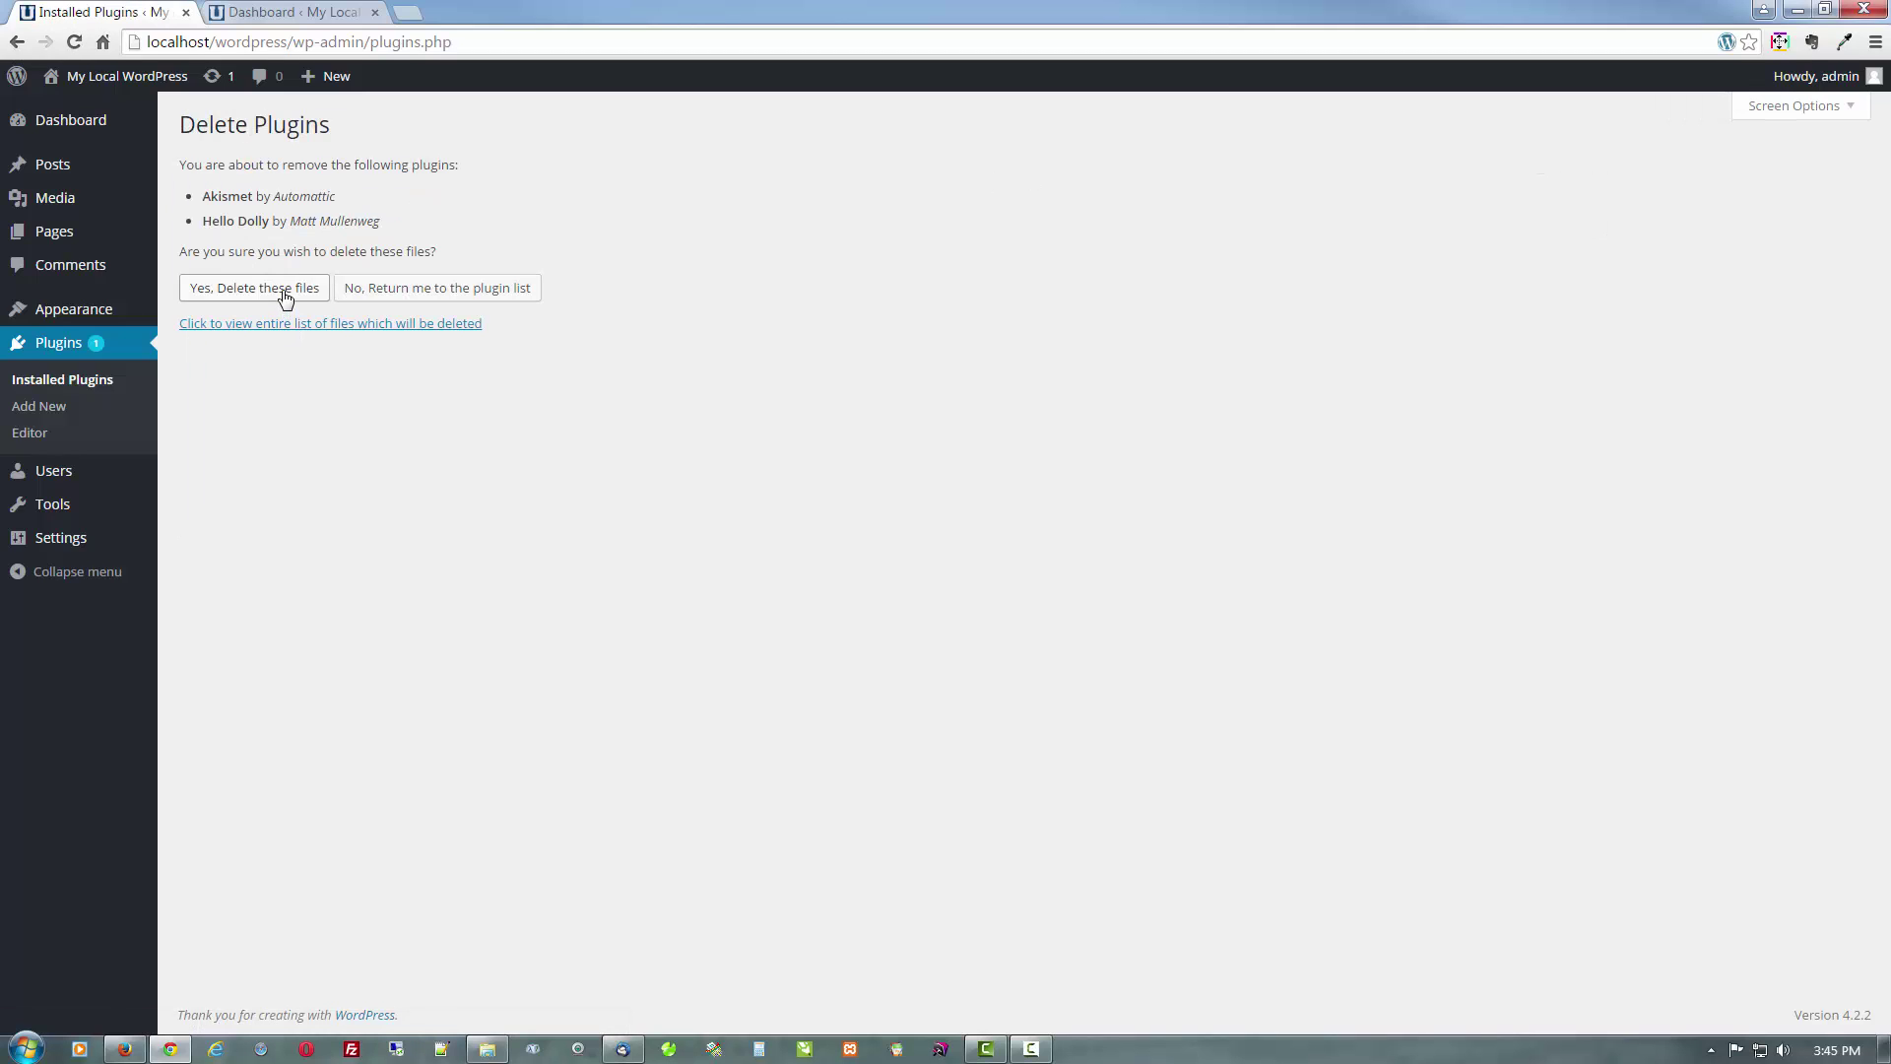
click(285, 296)
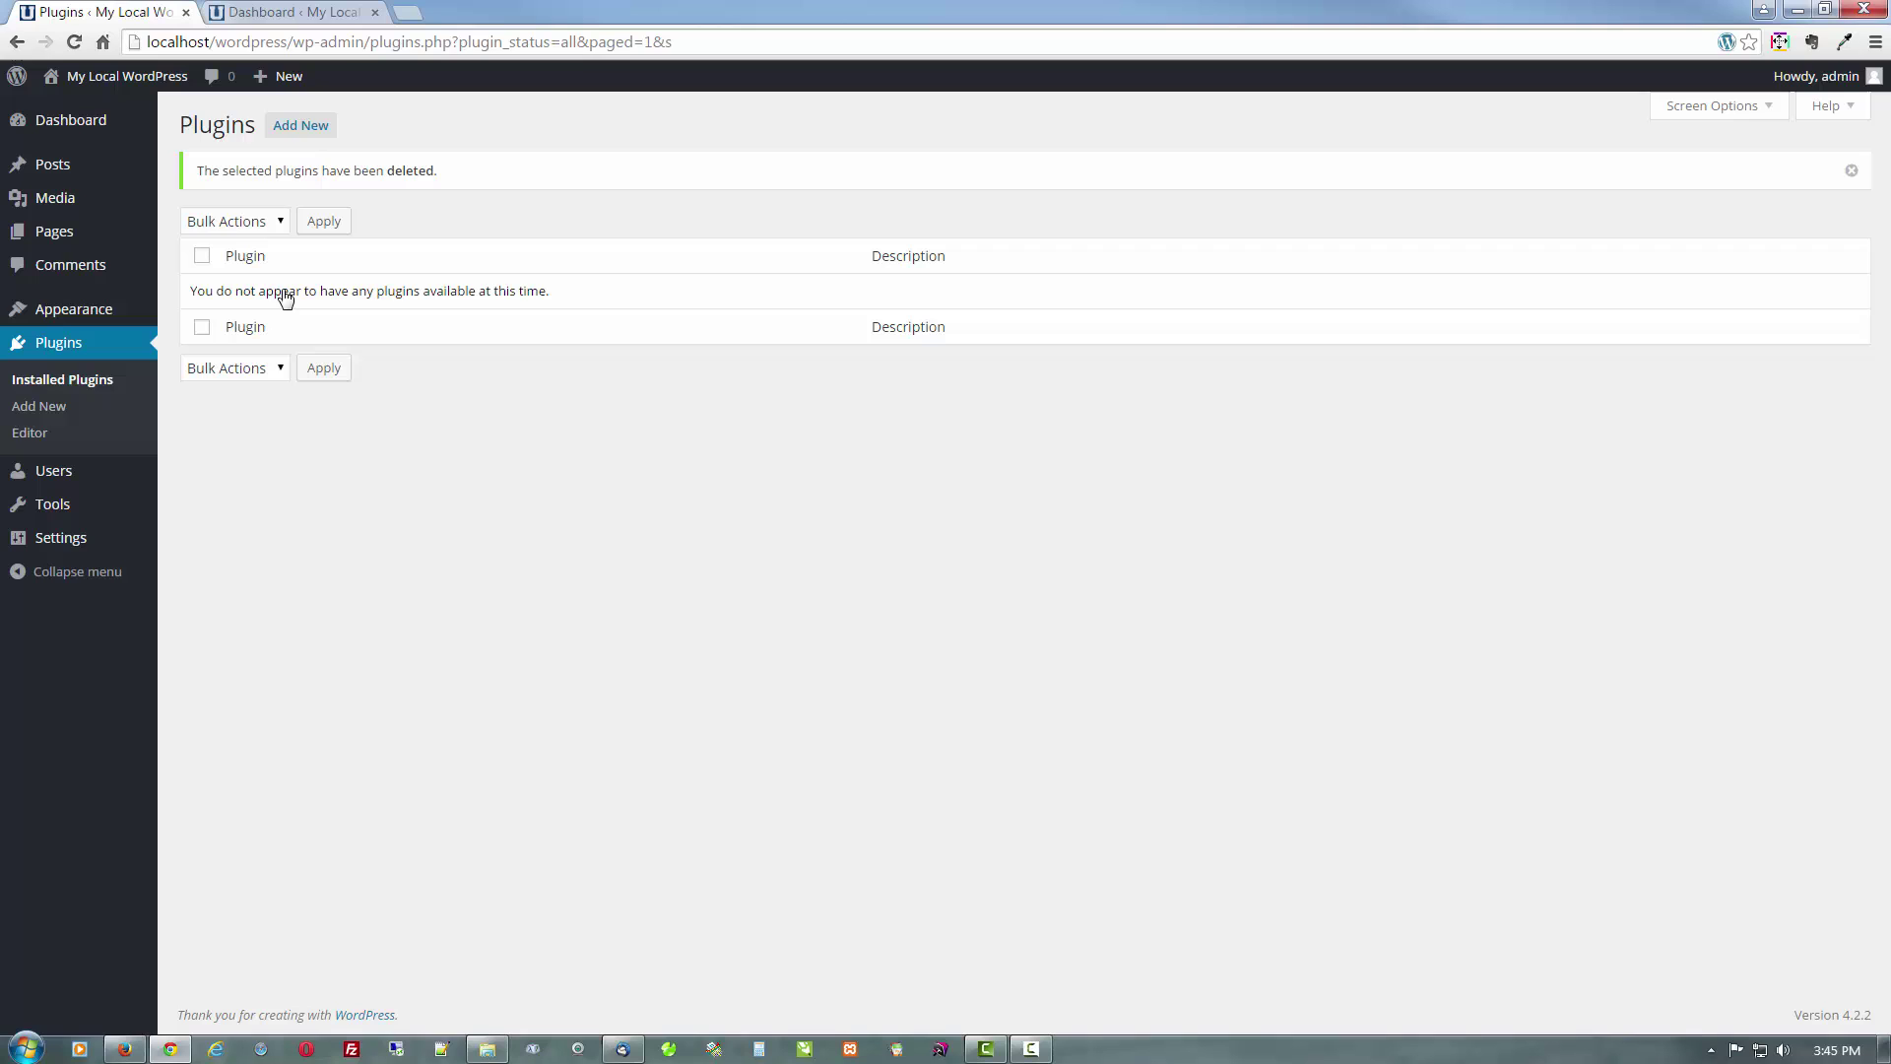
click(115, 131)
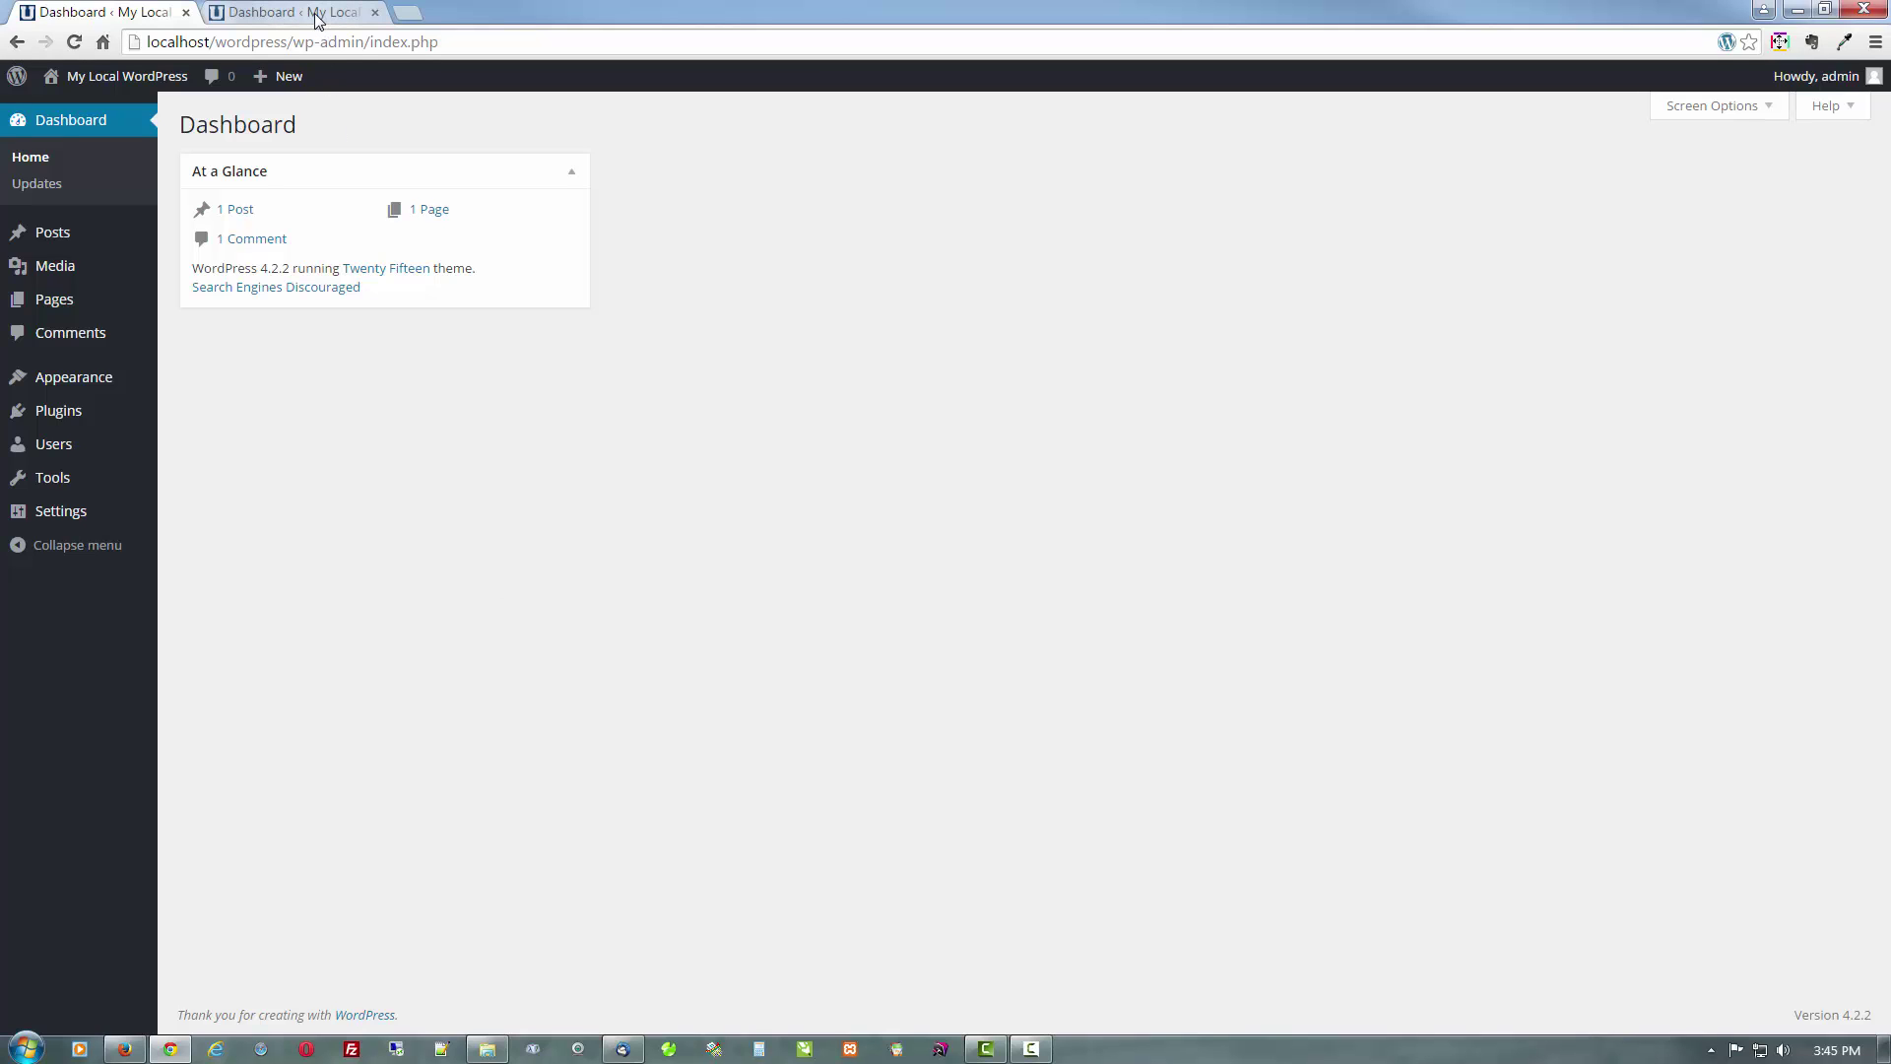
click(124, 1047)
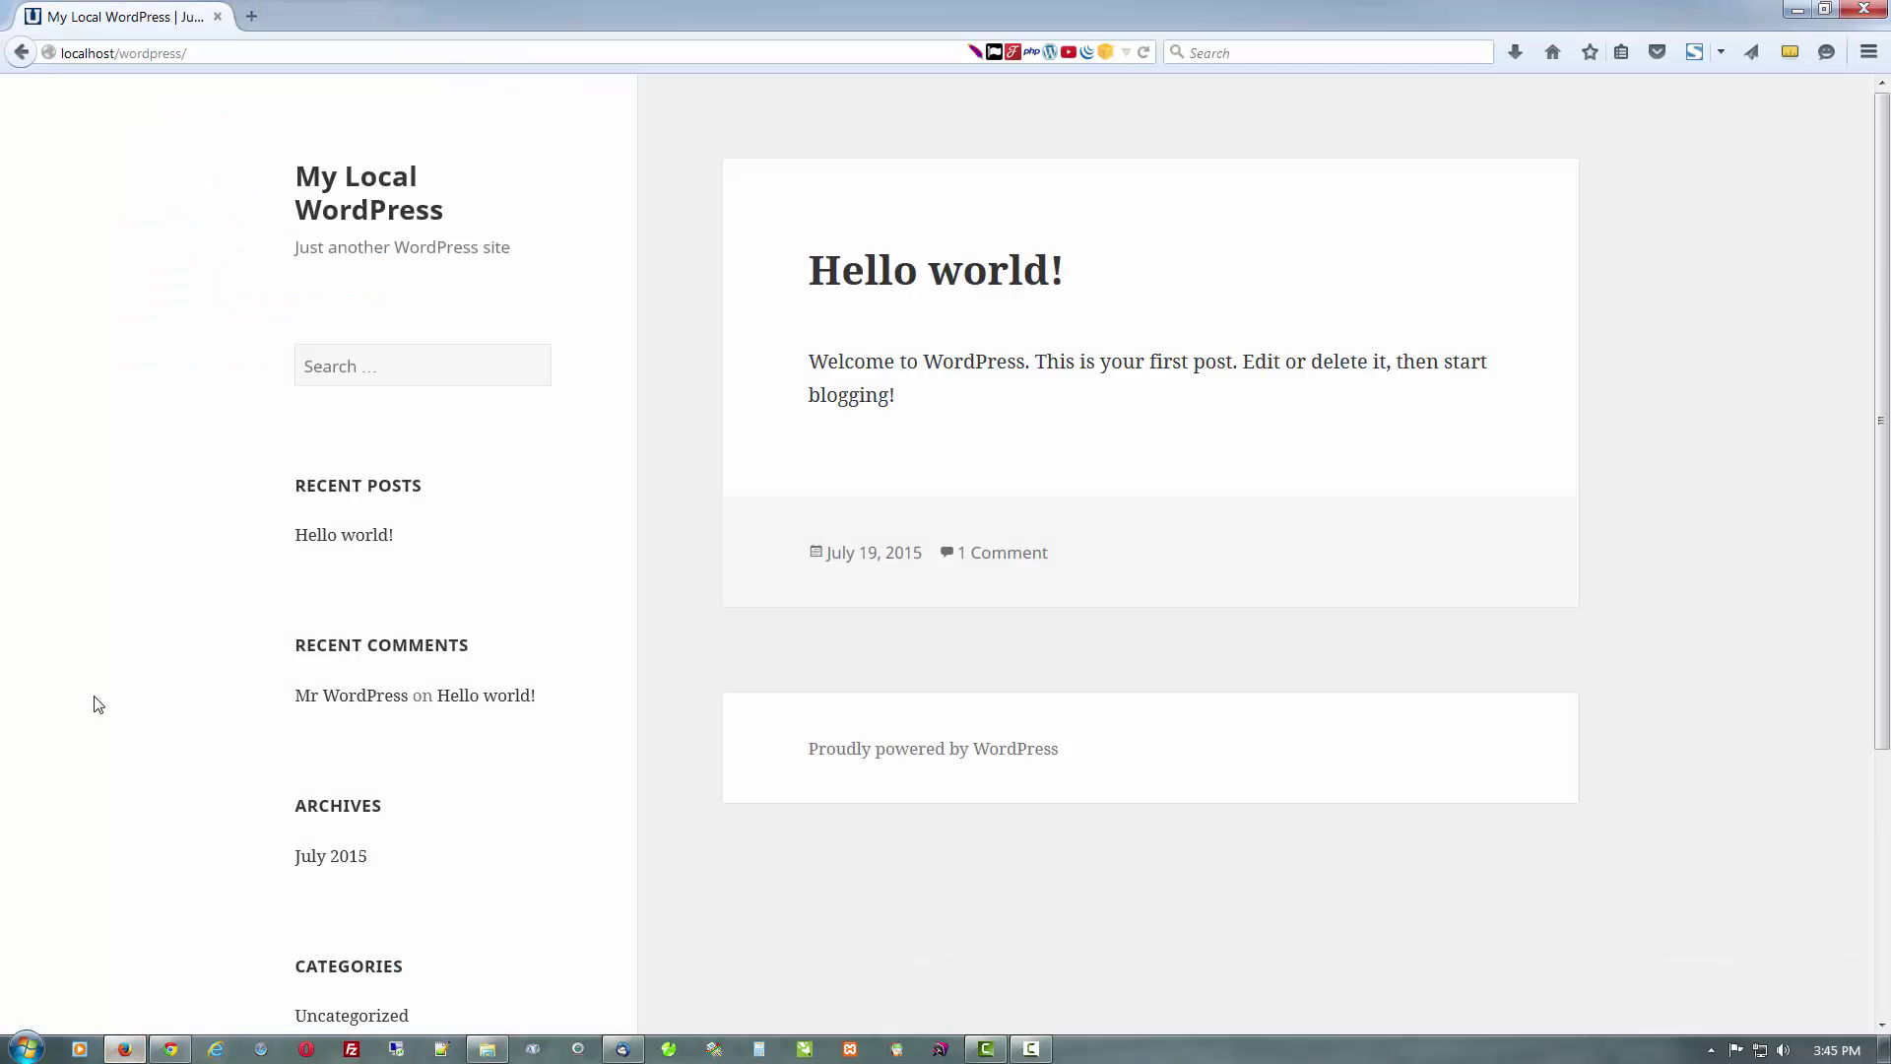
click(337, 538)
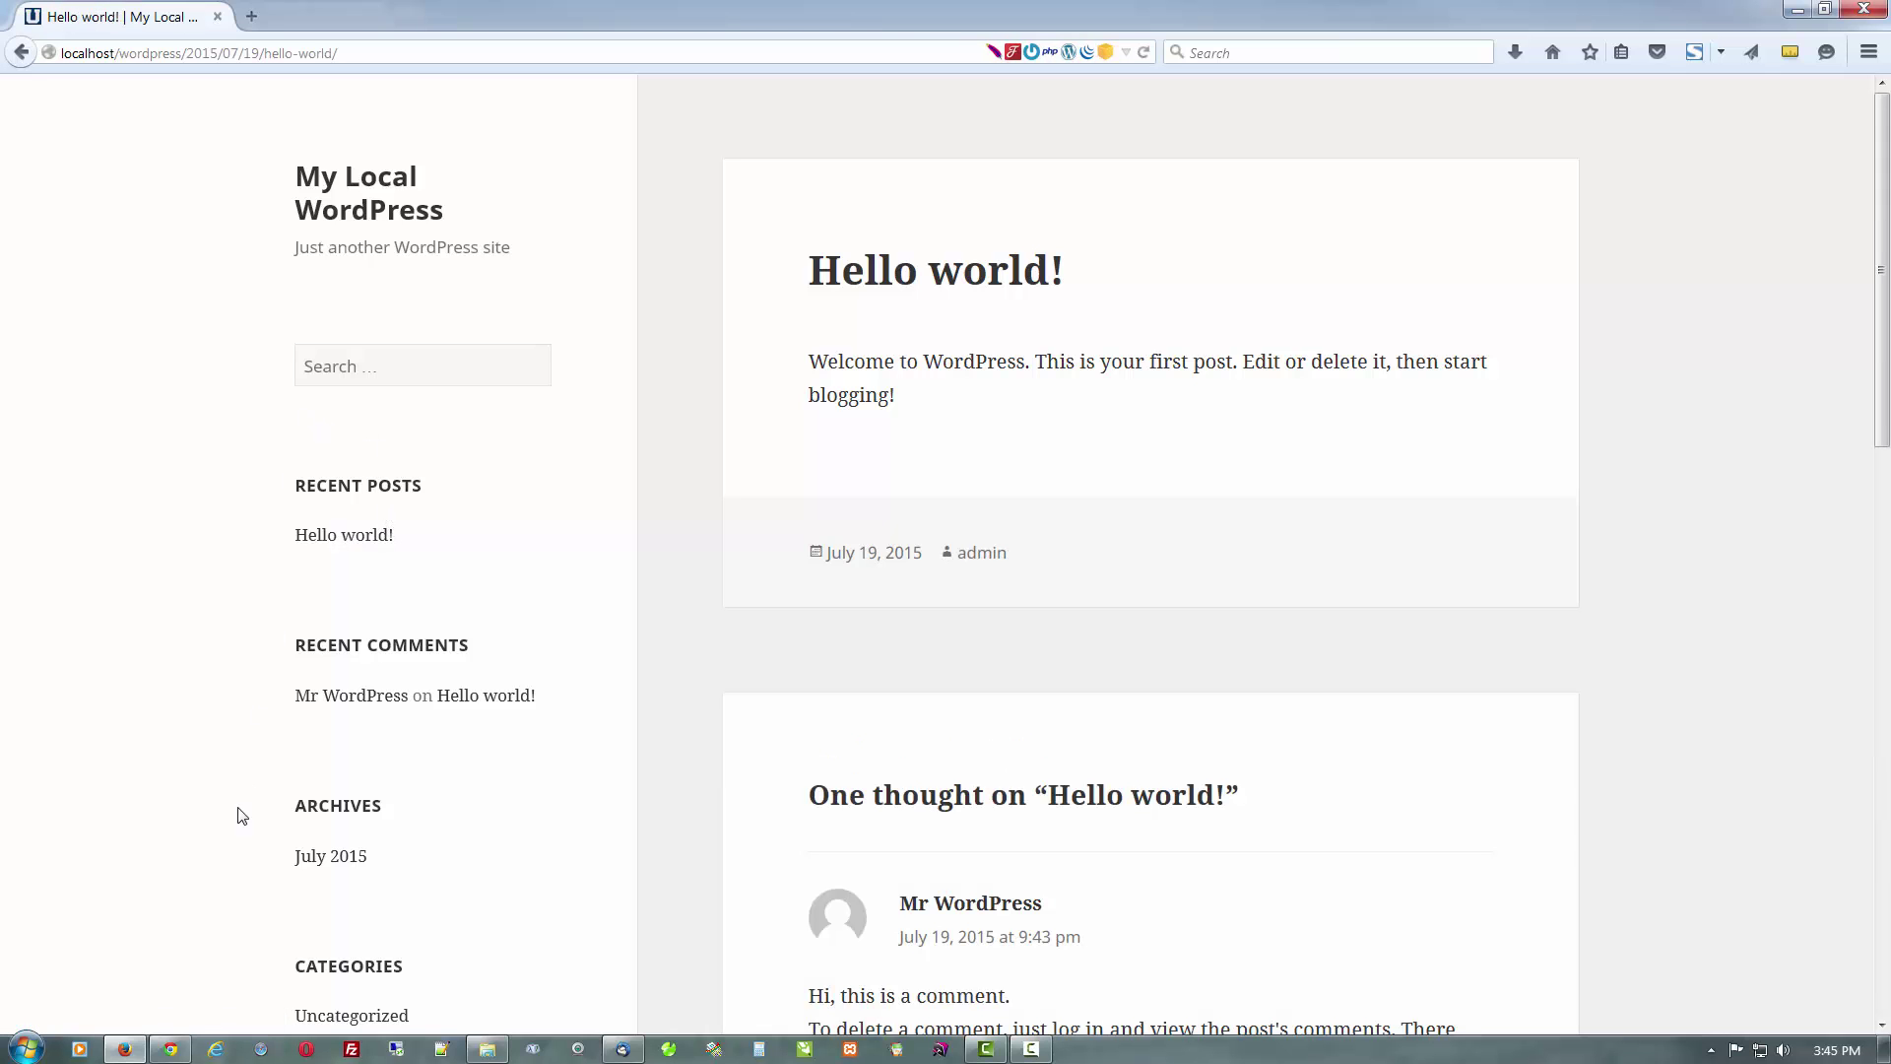
scroll(253, 778, down, 3)
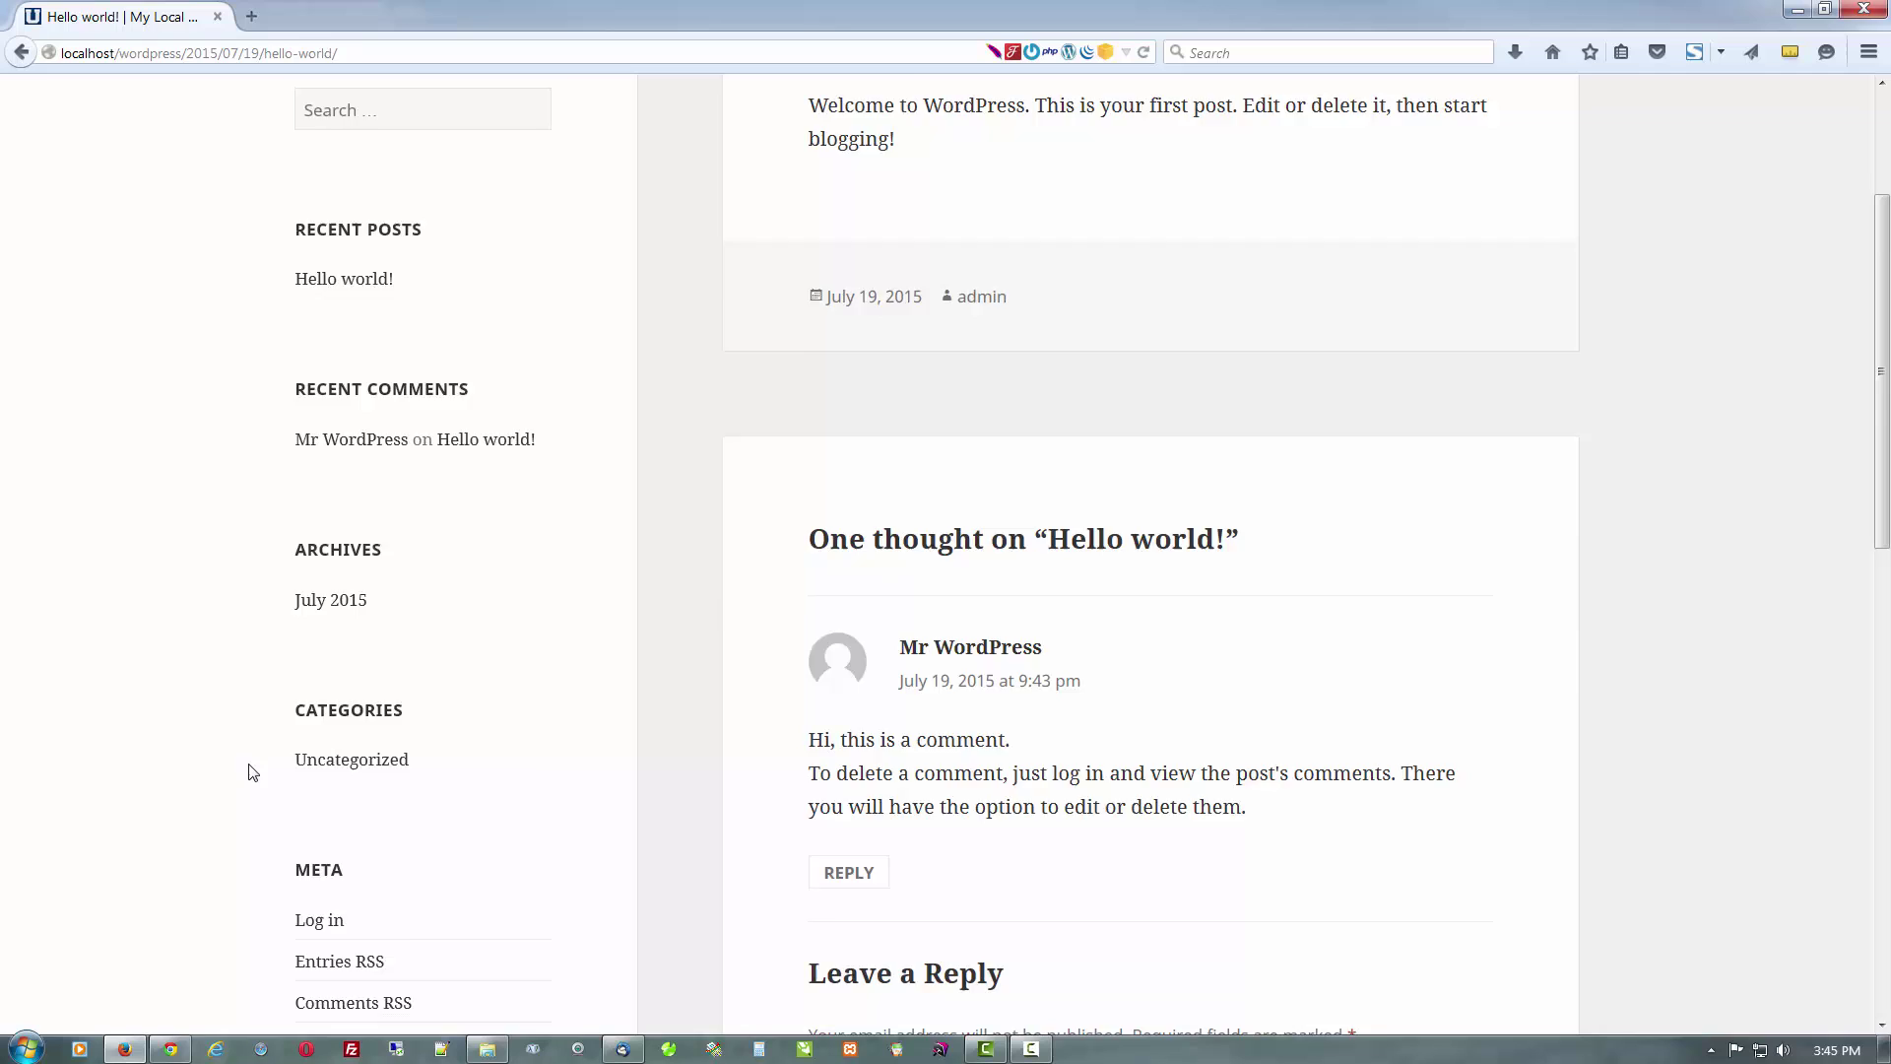
scroll(253, 772, up, 3)
click(357, 195)
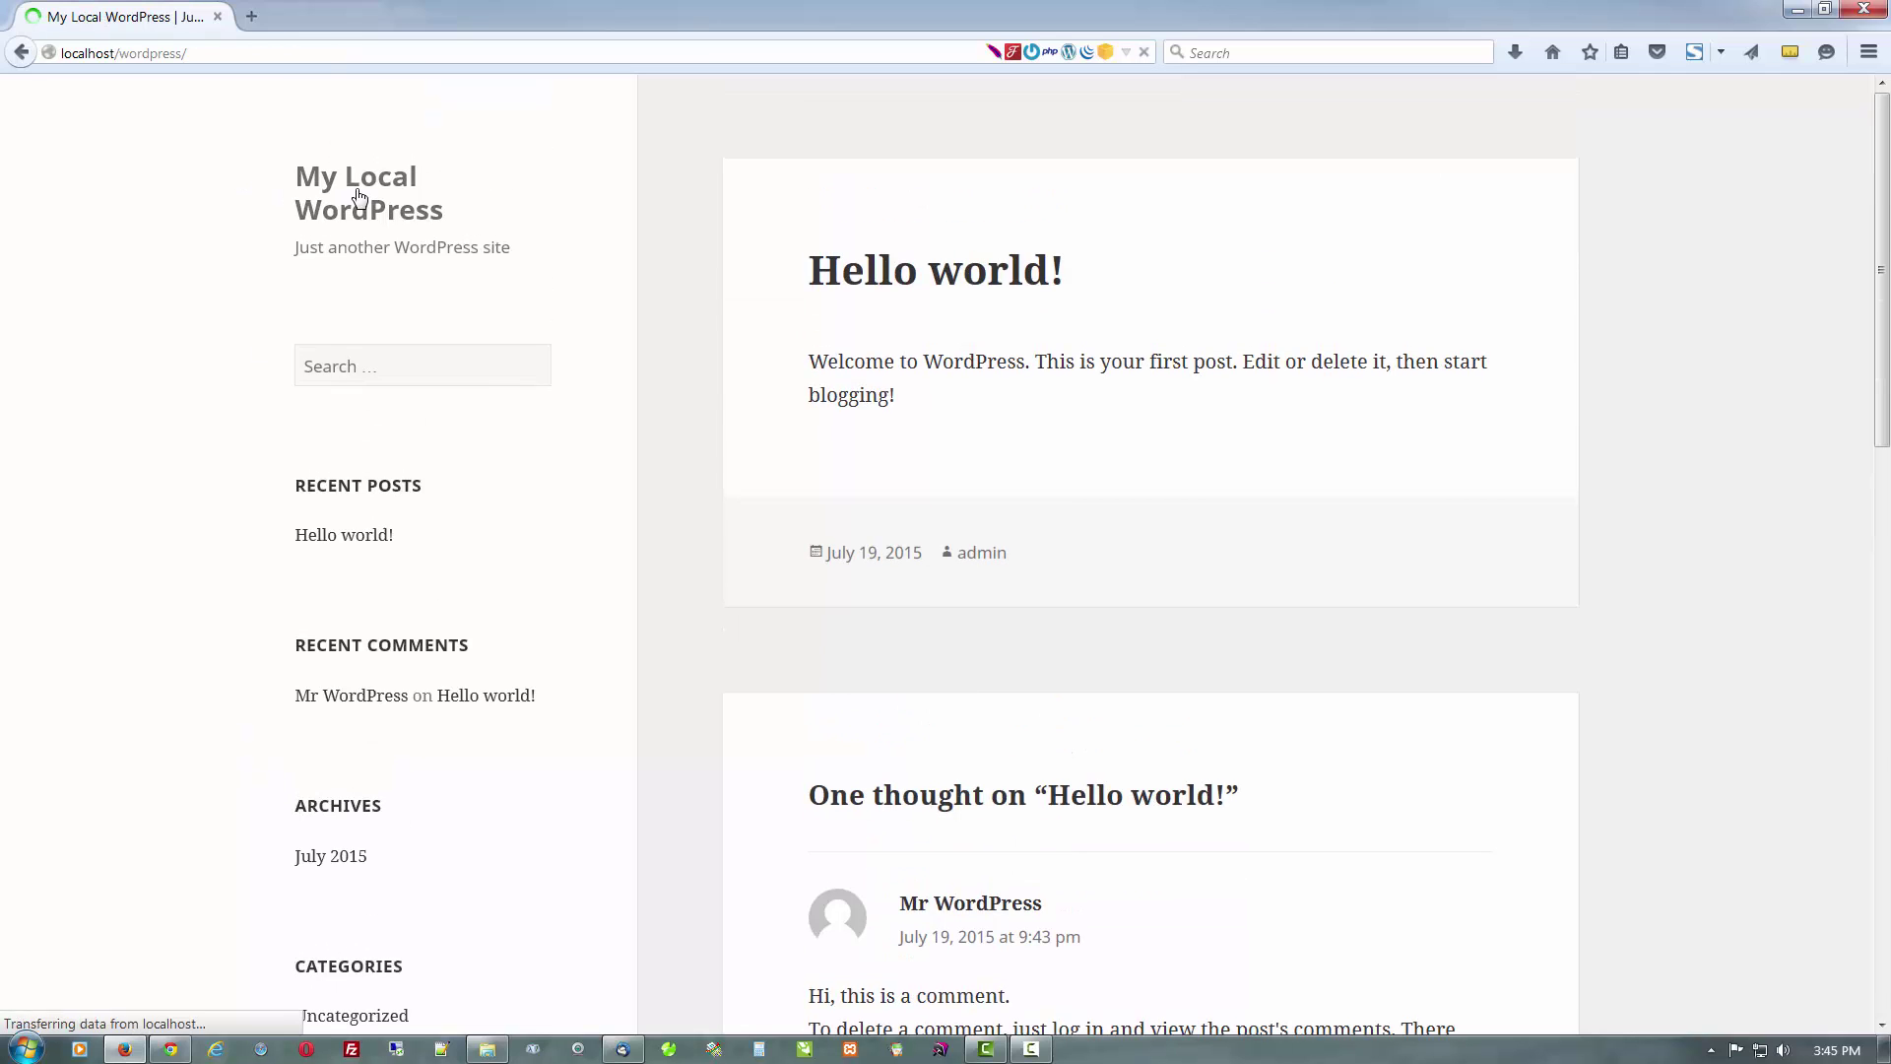
click(172, 1049)
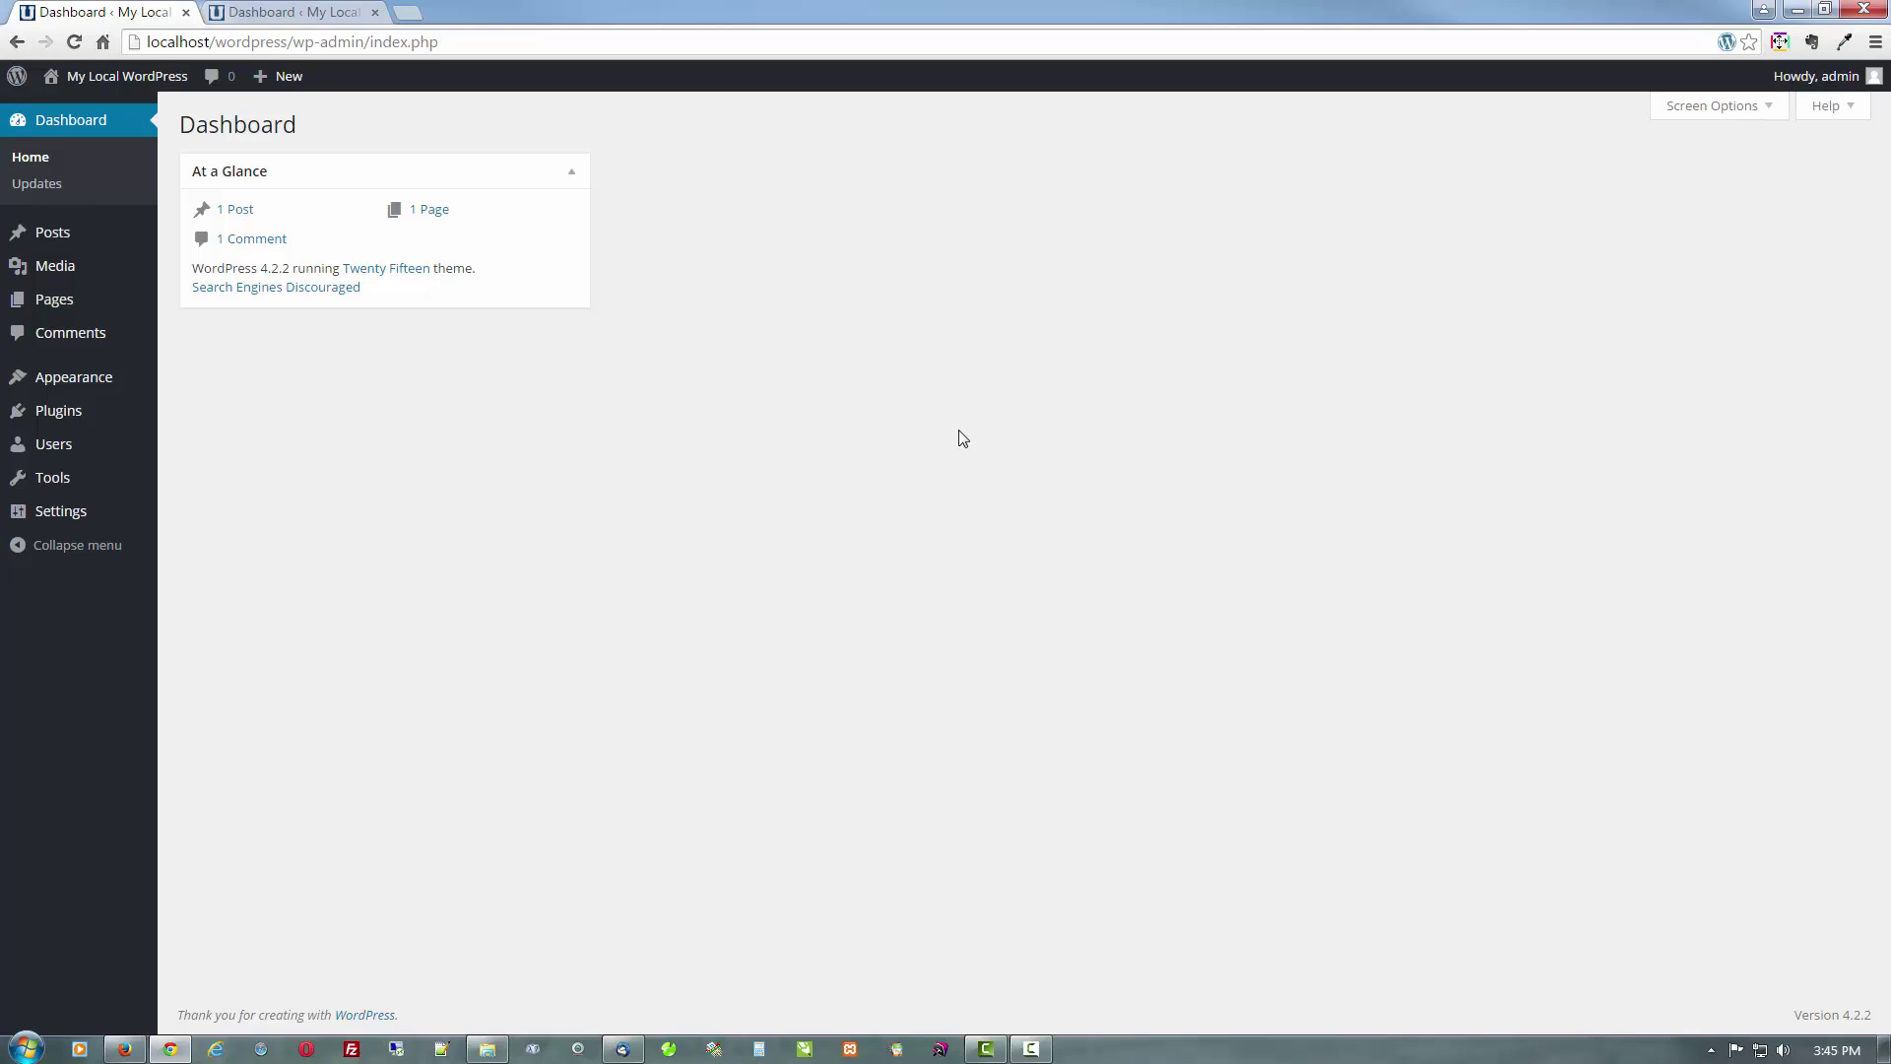